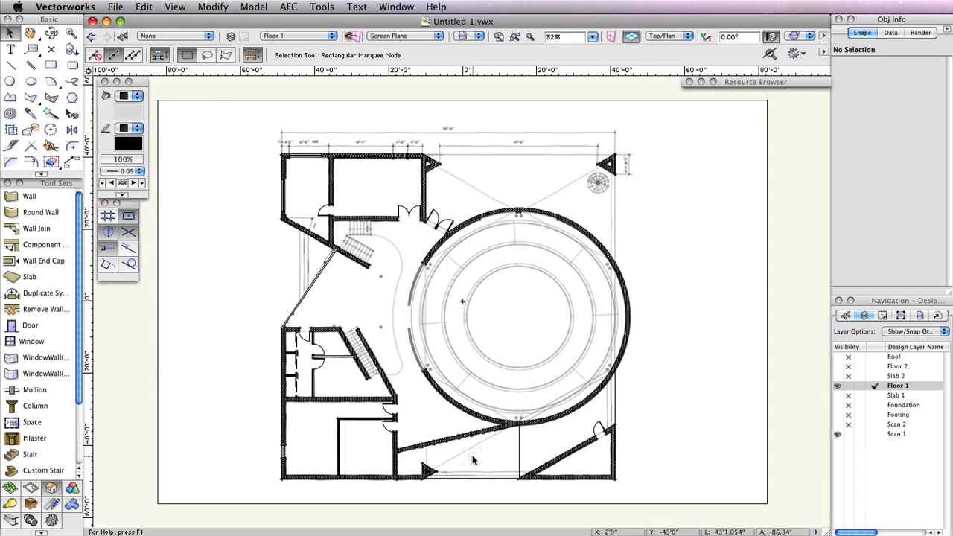
Pick the Window tool and open its Window Settings dialog
{"action": "left_click", "coordinate": [31, 341]}
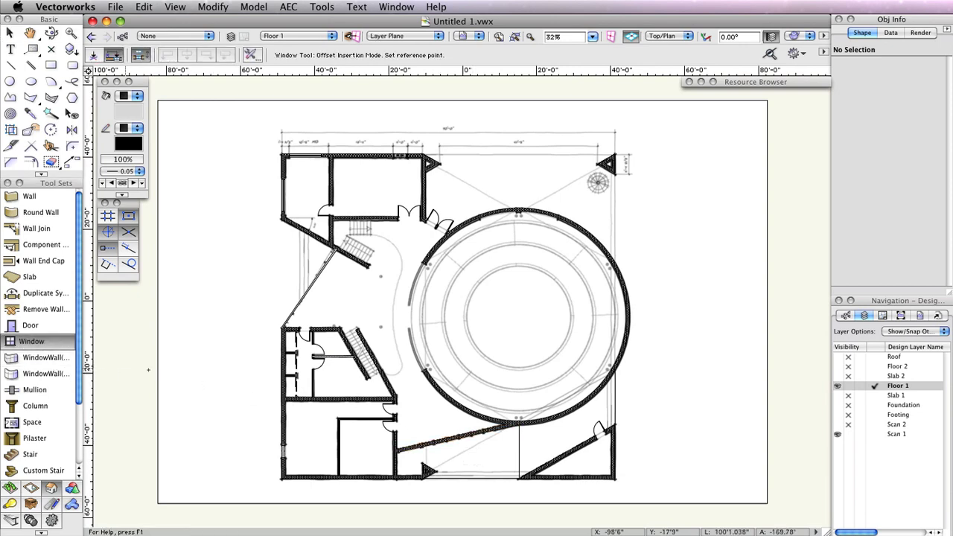
{"action": "left_click", "coordinate": [258, 151]}
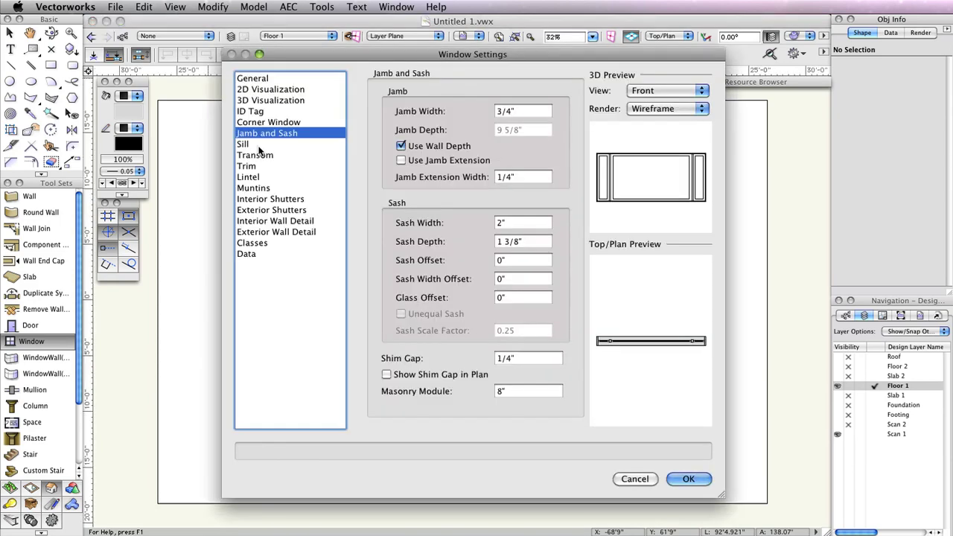
Set the window to 6'0" wide and 8'7" tall, with its sill 2'1 above the floor
{"action": "left_click", "coordinate": [253, 79]}
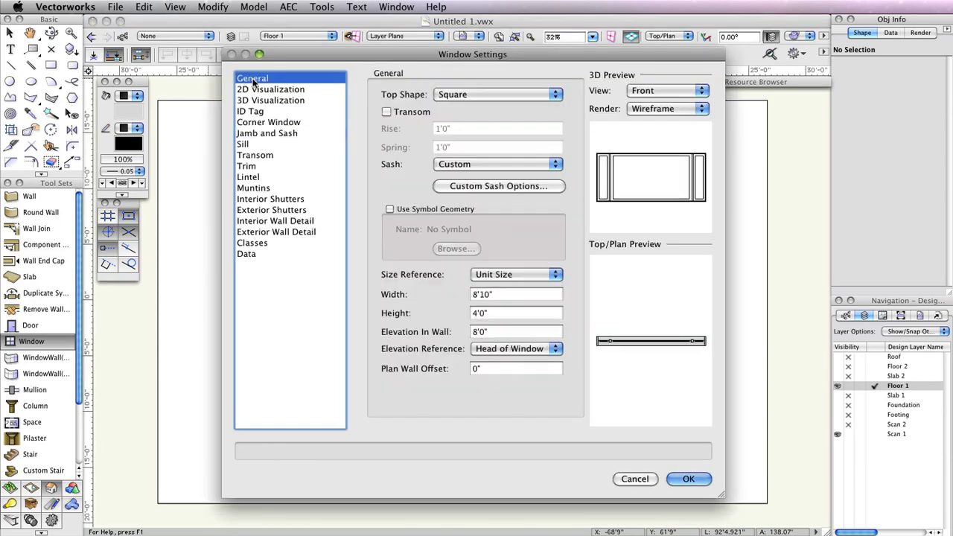
{"action": "double_click", "coordinate": [497, 294]}
{"action": "type", "text": "6"}
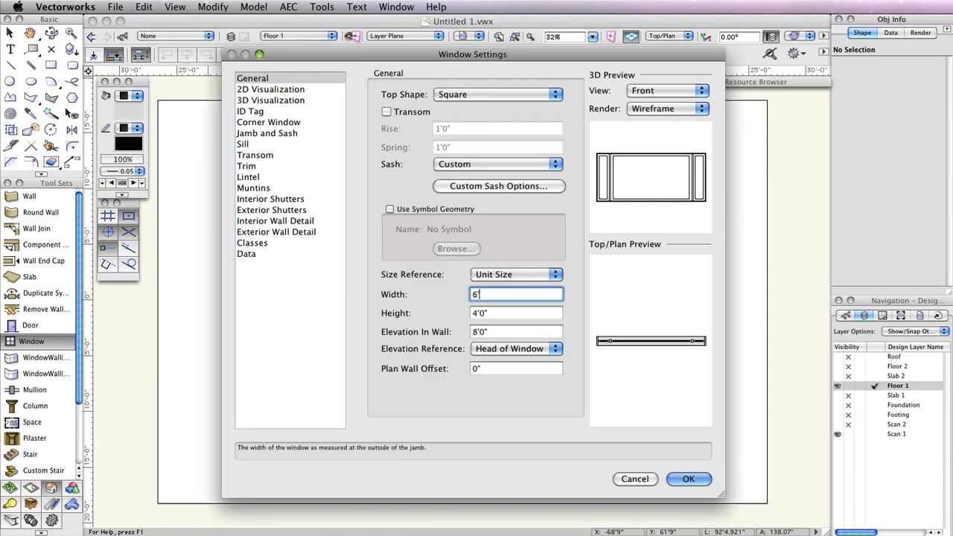
{"action": "key", "text": "Tab"}
{"action": "type", "text": "8'7"}
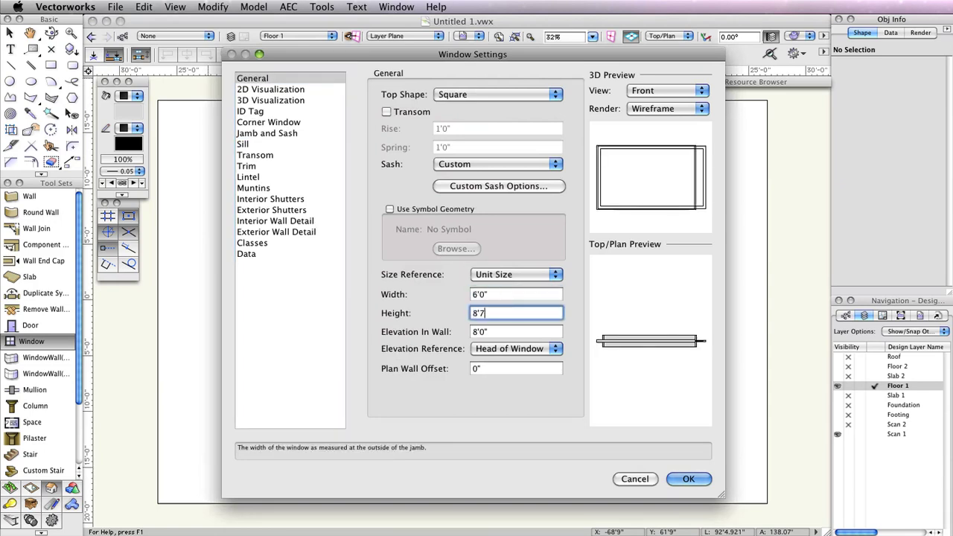
{"action": "key", "text": "Tab"}
{"action": "type", "text": "2'1"}
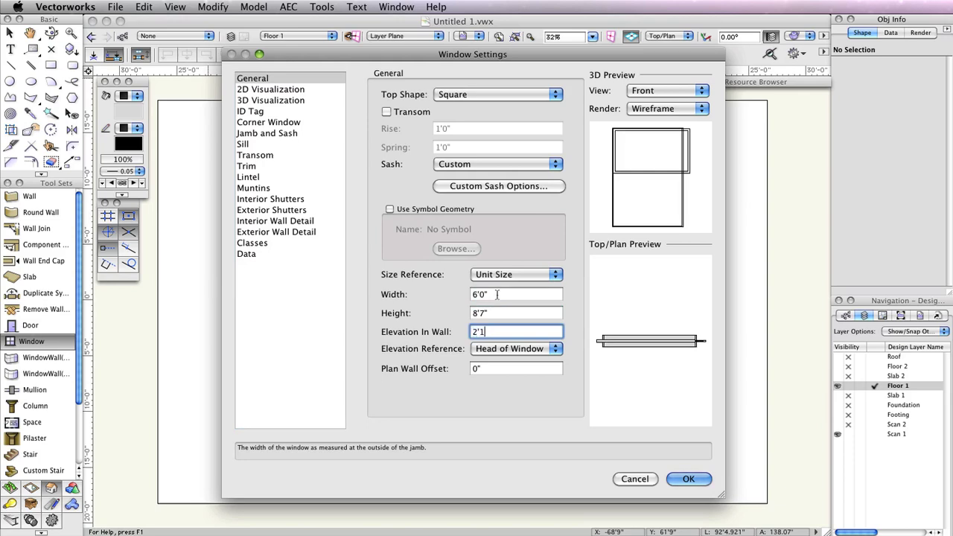
{"action": "key", "text": "Tab"}
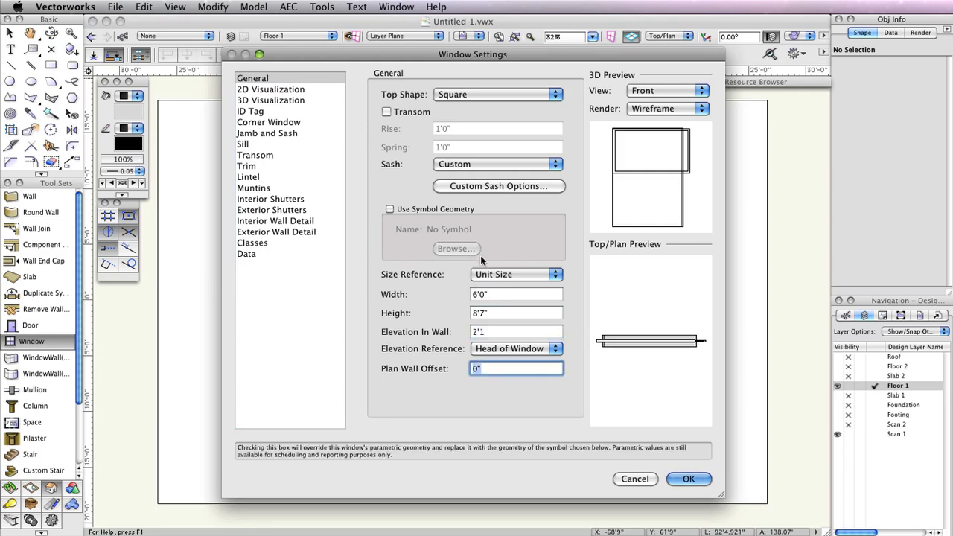
{"action": "left_click", "coordinate": [504, 350]}
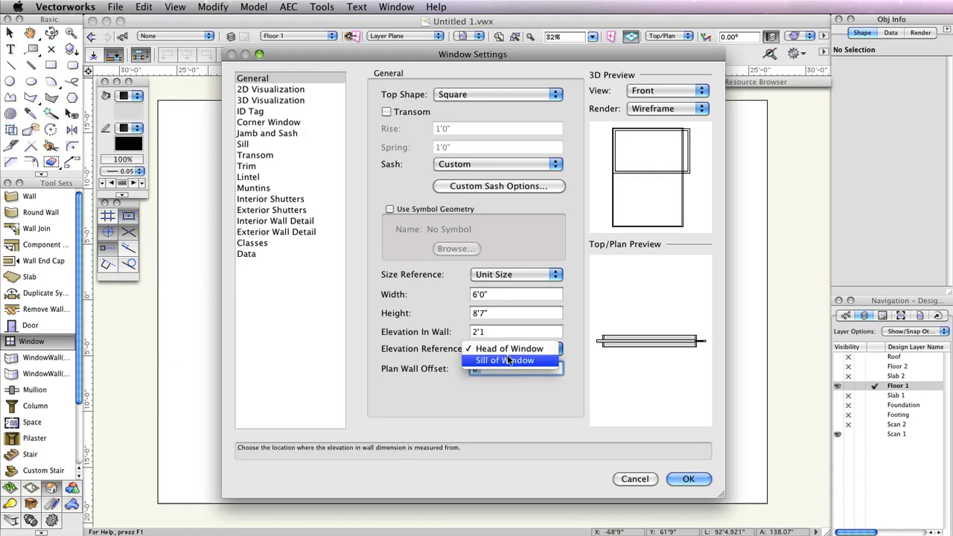
{"action": "left_click", "coordinate": [507, 359]}
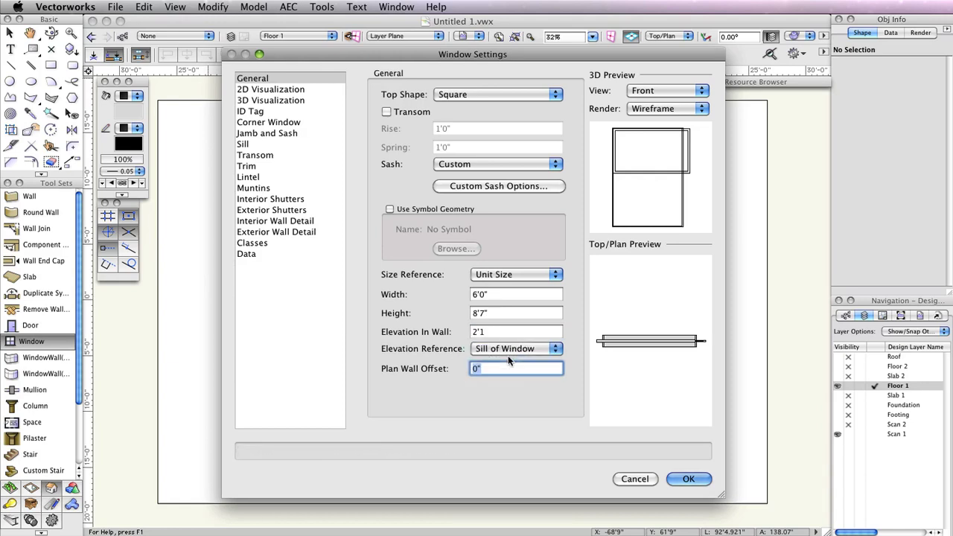
Keep the Custom sash type and bring up Custom Sash Options
{"action": "left_click", "coordinate": [529, 165]}
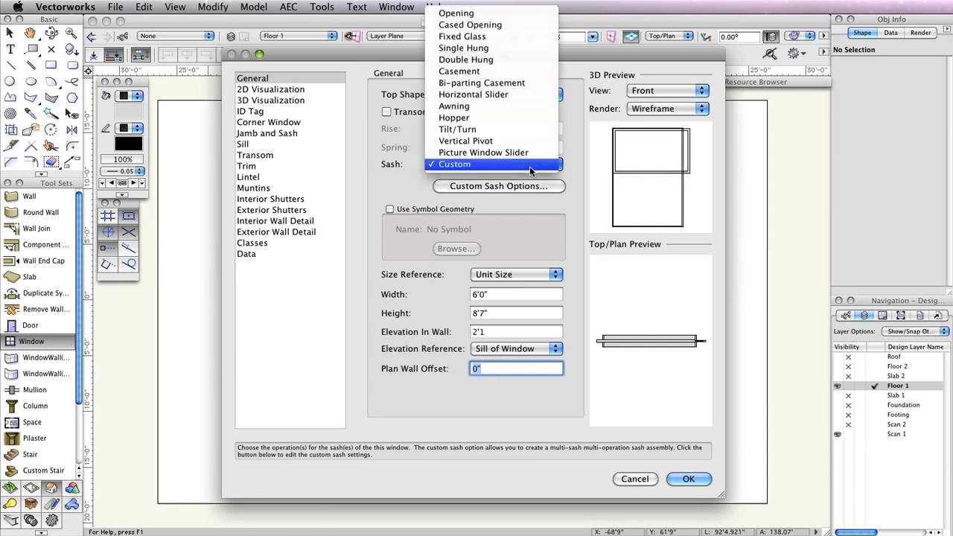
{"action": "left_click", "coordinate": [530, 165]}
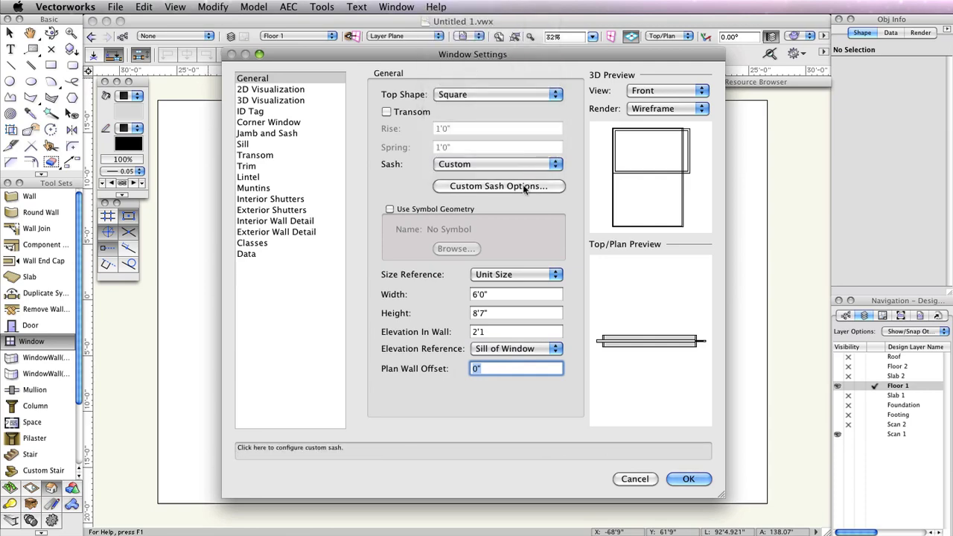
{"action": "left_click", "coordinate": [525, 188]}
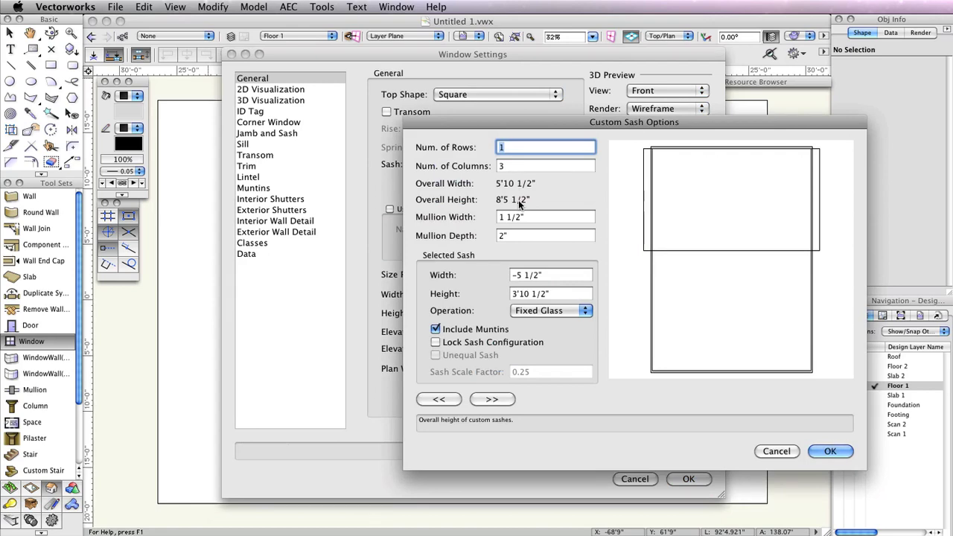
Lay out the custom sash as 2 rows by 1 column, check the lower sash, and accept the settings
{"action": "type", "text": "2"}
{"action": "key", "text": "Tab"}
{"action": "type", "text": "1"}
{"action": "key", "text": "Tab"}
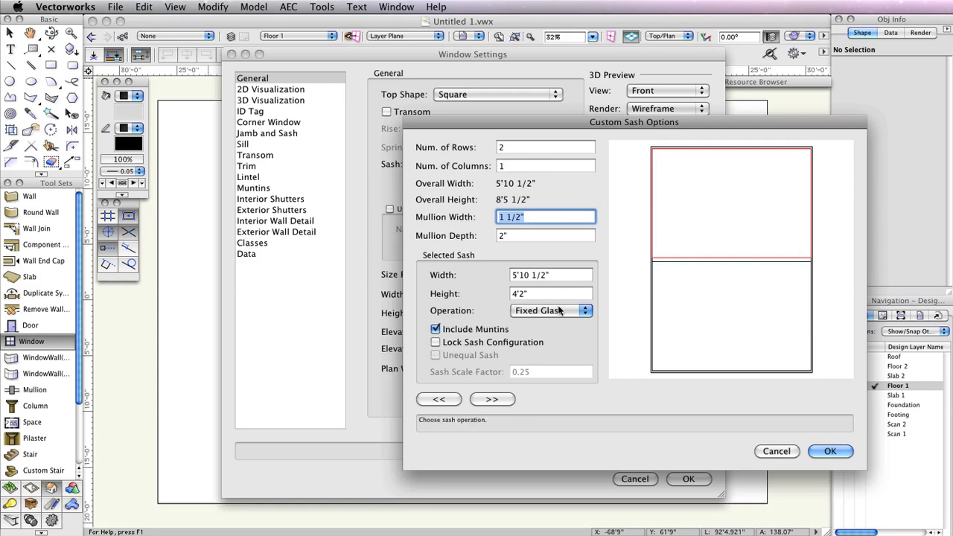
{"action": "left_click", "coordinate": [493, 400]}
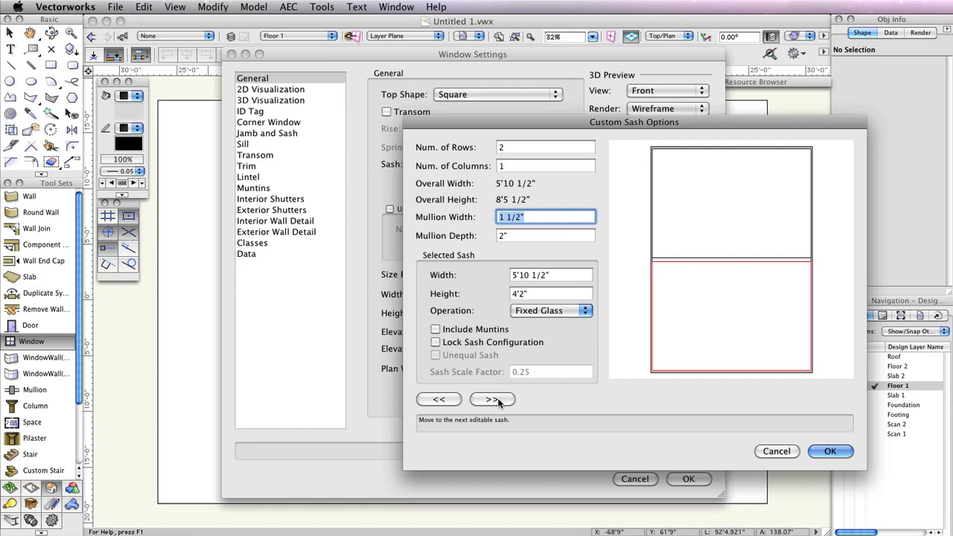
{"action": "left_click", "coordinate": [833, 454]}
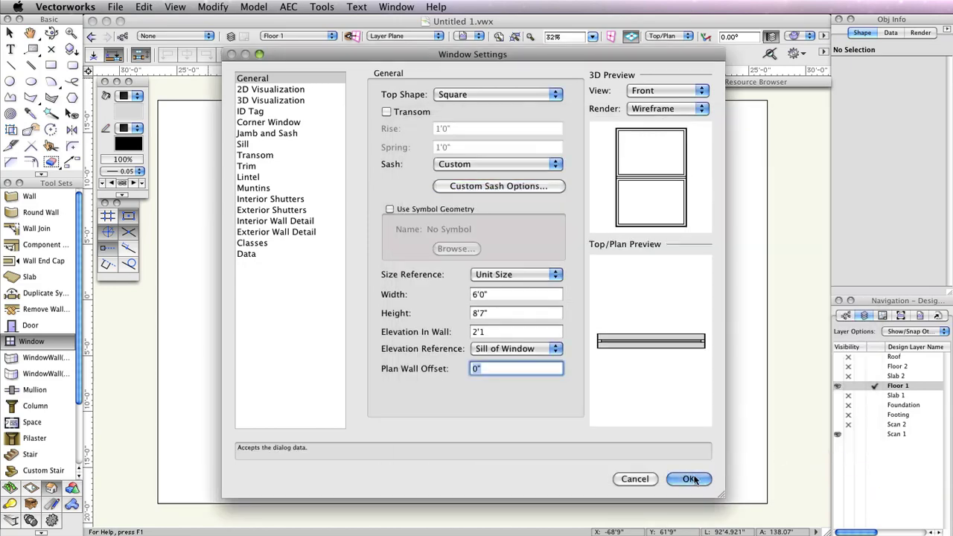
{"action": "left_click", "coordinate": [688, 479]}
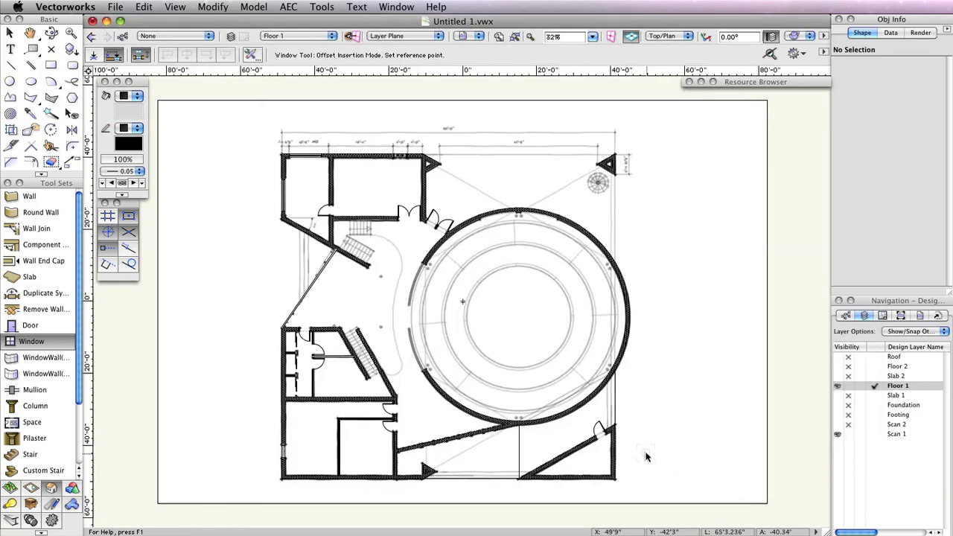
Turn on Offset Insertion Mode, use the diagonal wall's left end as reference, and insert the window
{"action": "scroll", "coordinate": [441, 453], "scroll_direction": "up", "scroll_amount": 5}
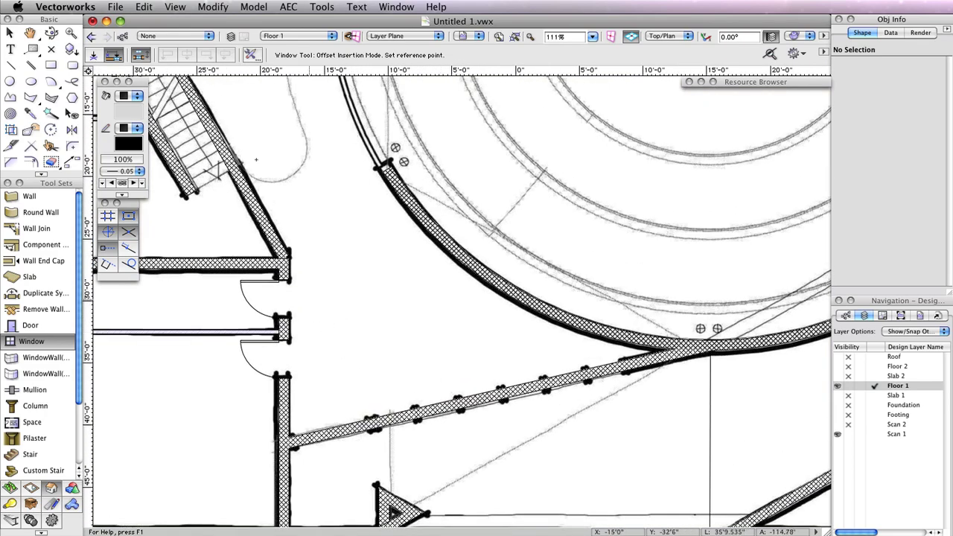
{"action": "left_click", "coordinate": [114, 56]}
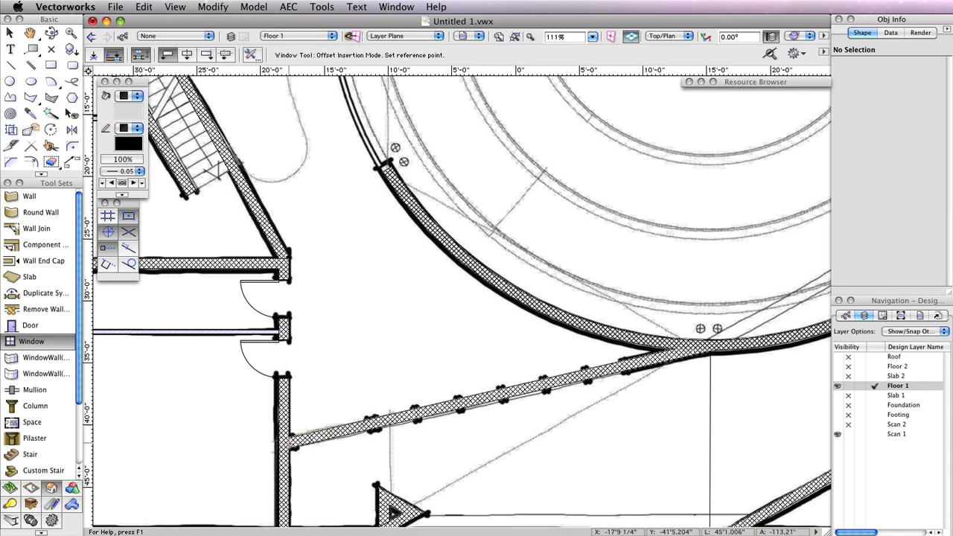
{"action": "left_click", "coordinate": [289, 440]}
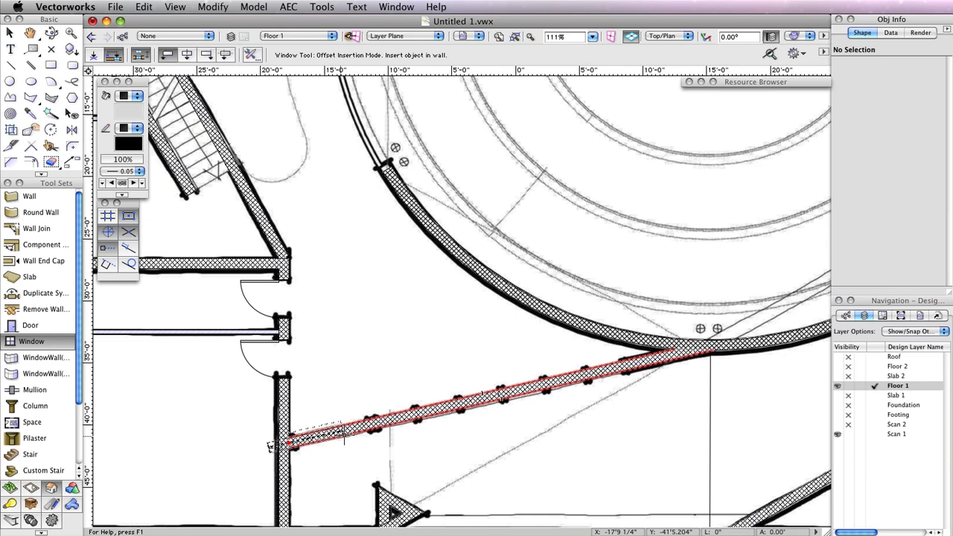
{"action": "left_click", "coordinate": [461, 402]}
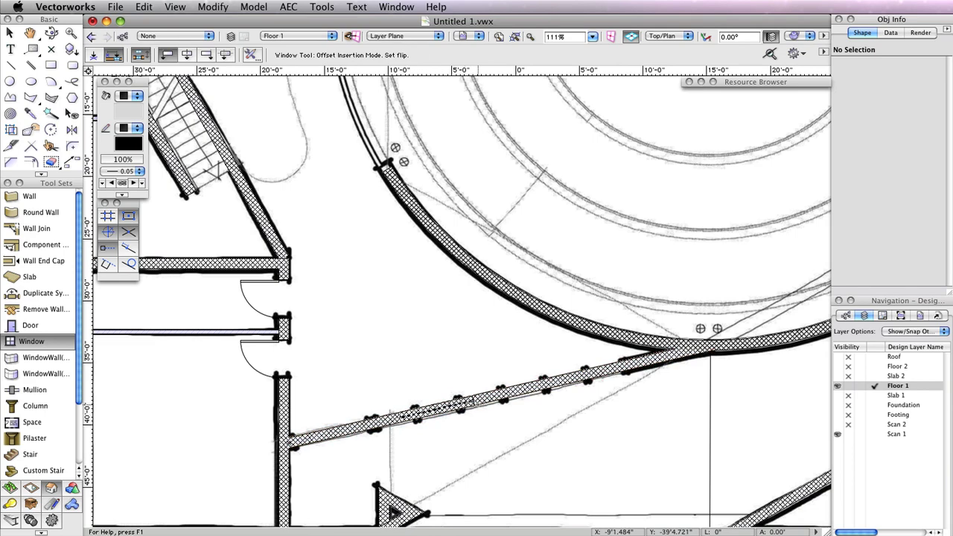
{"action": "left_click", "coordinate": [476, 407]}
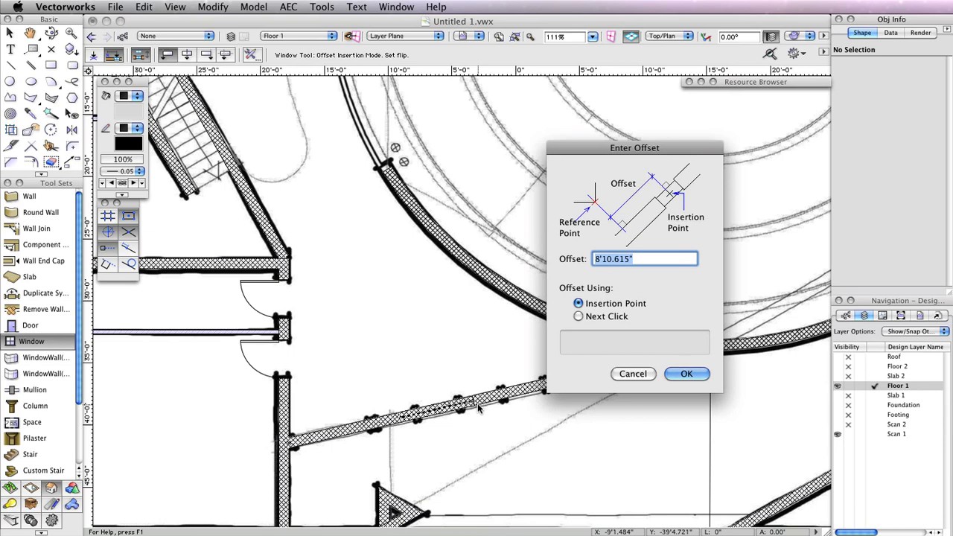
Place the window at an offset of 7 from the reference point and centre it in view
{"action": "type", "text": "7"}
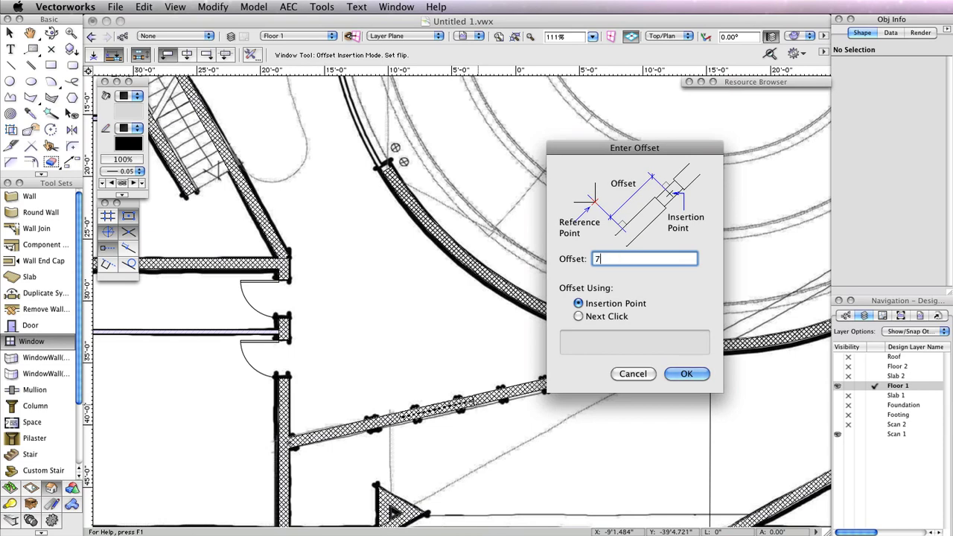
{"action": "mouse_move", "coordinate": [585, 310]}
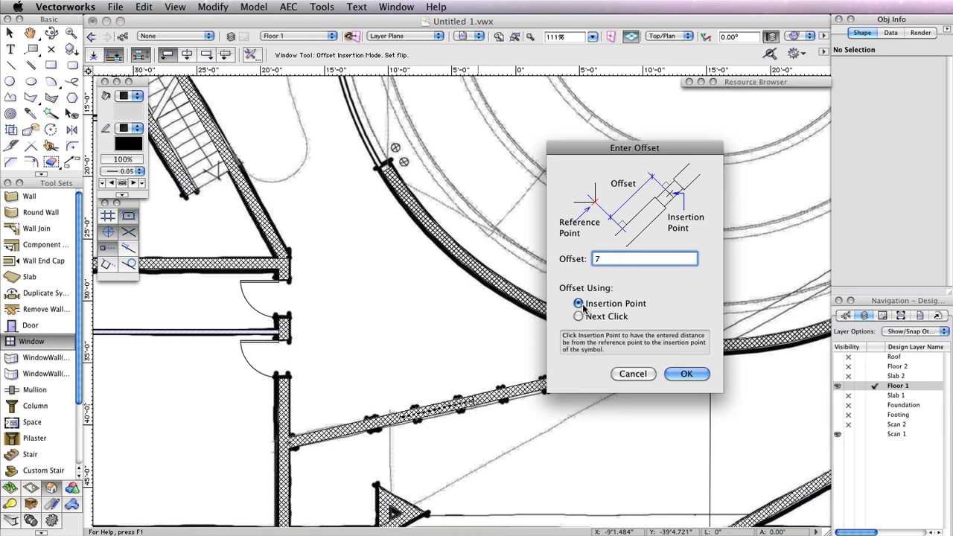
{"action": "left_click", "coordinate": [684, 375]}
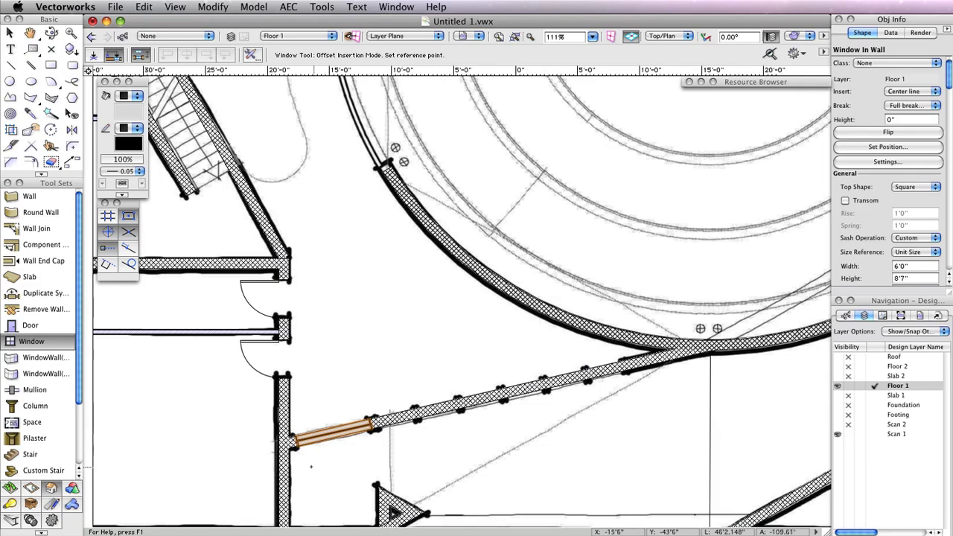
{"action": "scroll", "coordinate": [378, 471], "scroll_direction": "up", "scroll_amount": 2}
{"action": "middle_click_drag", "start_coordinate": [342, 525], "coordinate": [316, 350]}
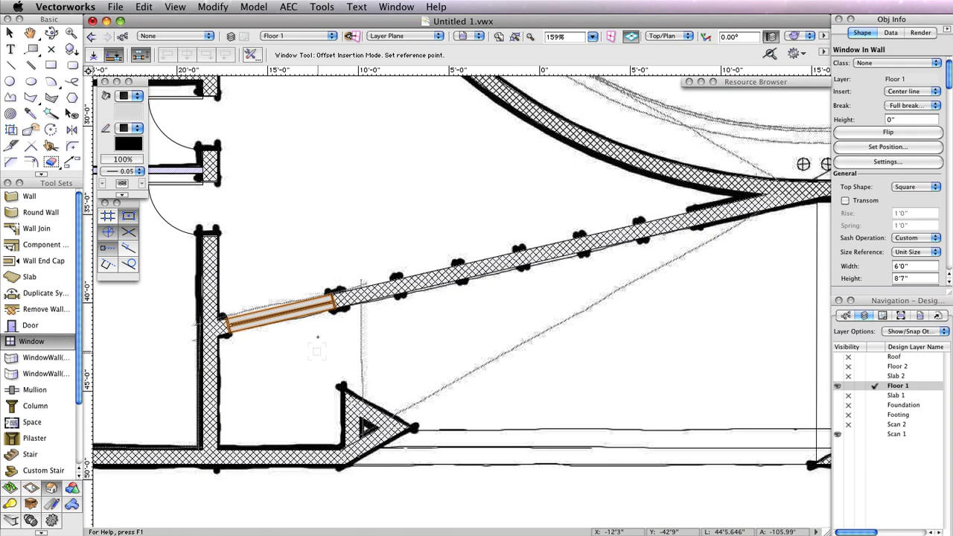
{"action": "left_click", "coordinate": [251, 54]}
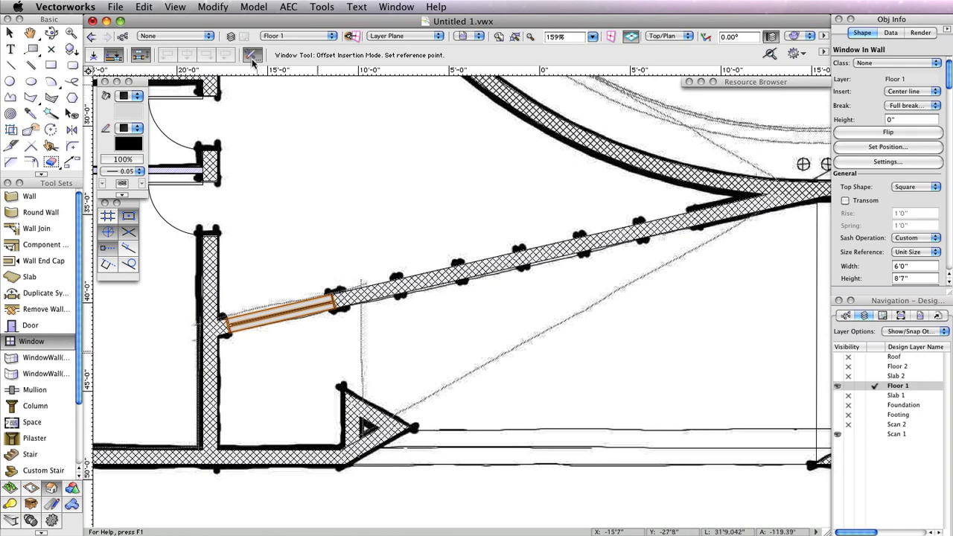
Change the window to a 3'0" by 7'0" casement with elevation in wall 1
{"action": "left_click", "coordinate": [298, 155]}
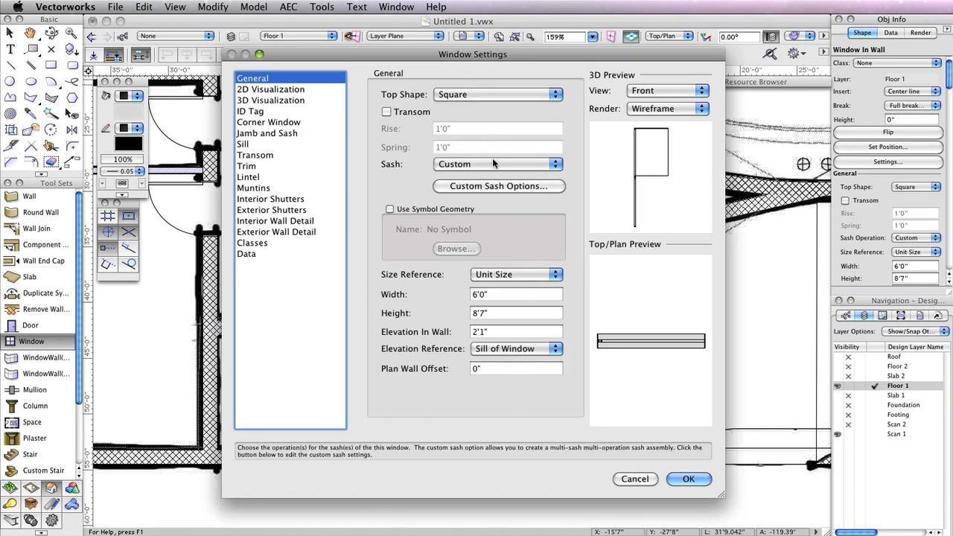
{"action": "left_click", "coordinate": [496, 164]}
{"action": "left_click", "coordinate": [458, 71]}
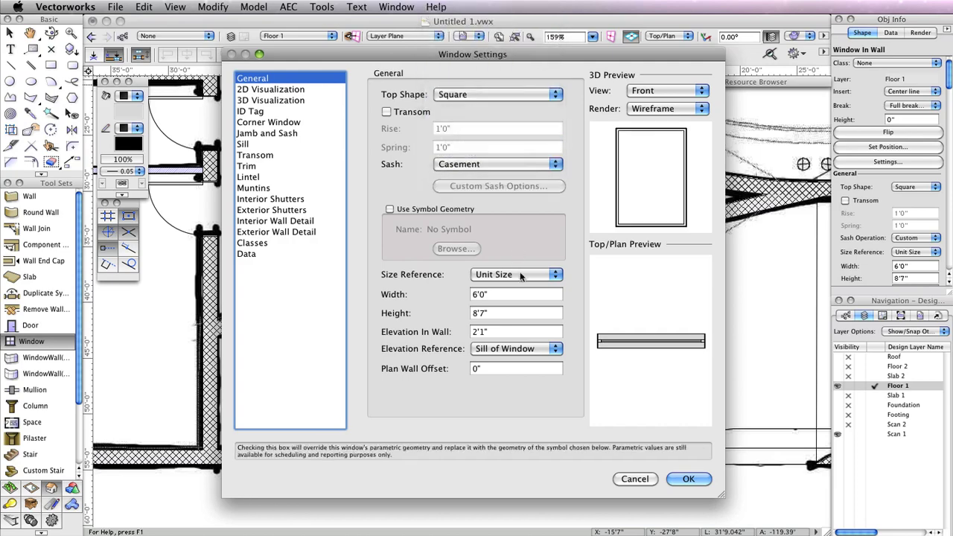
{"action": "left_click", "coordinate": [504, 294]}
{"action": "type", "text": "3'"}
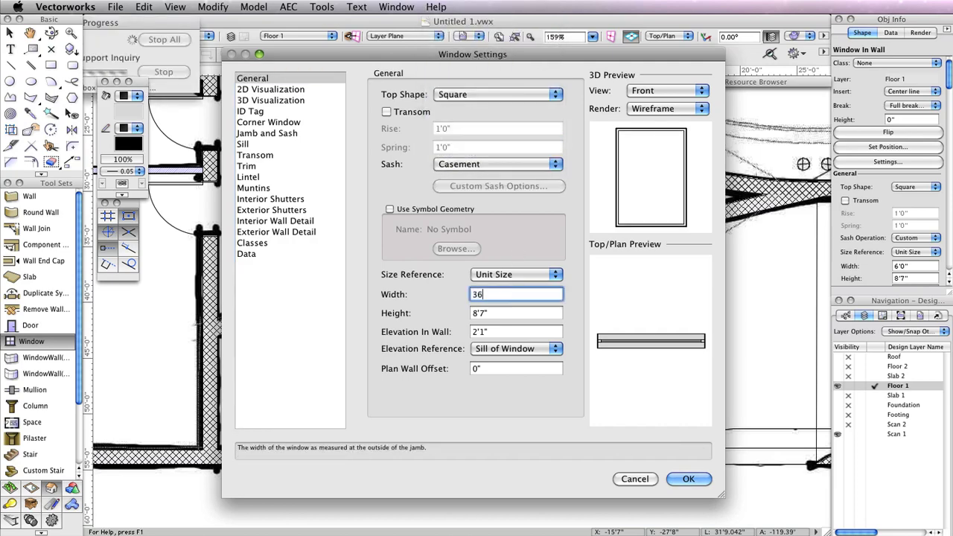
{"action": "key", "text": "Tab"}
{"action": "type", "text": "7'"}
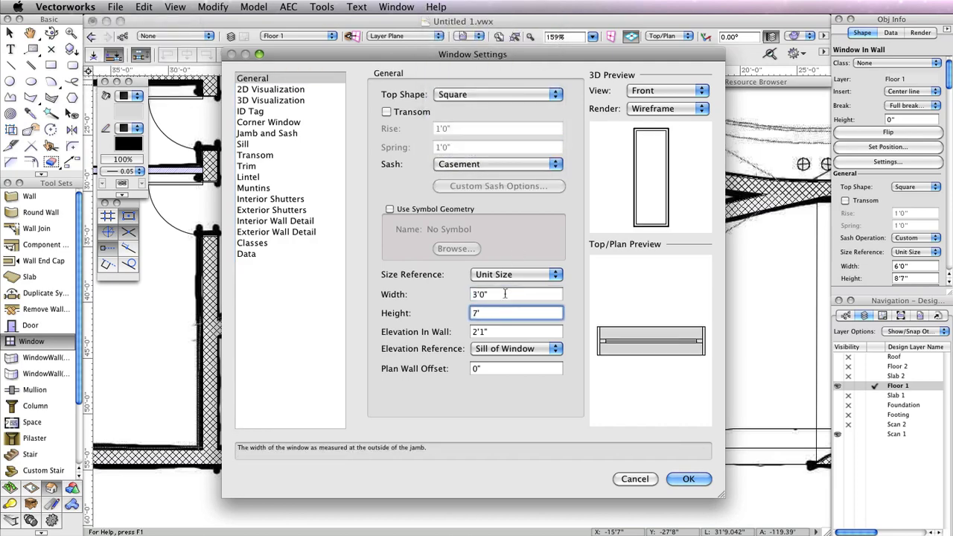
{"action": "key", "text": "Tab"}
{"action": "type", "text": "1"}
{"action": "key", "text": "Tab"}
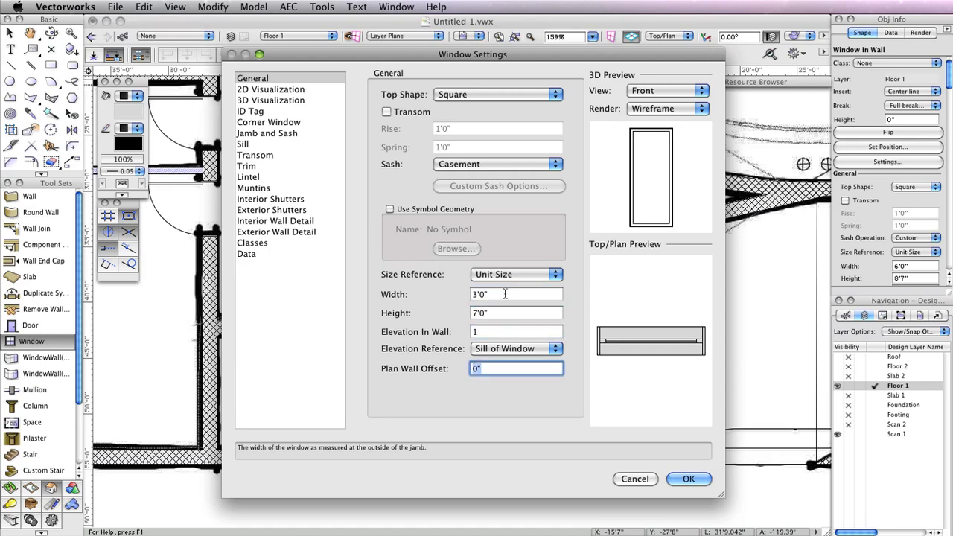
{"action": "left_click", "coordinate": [687, 479]}
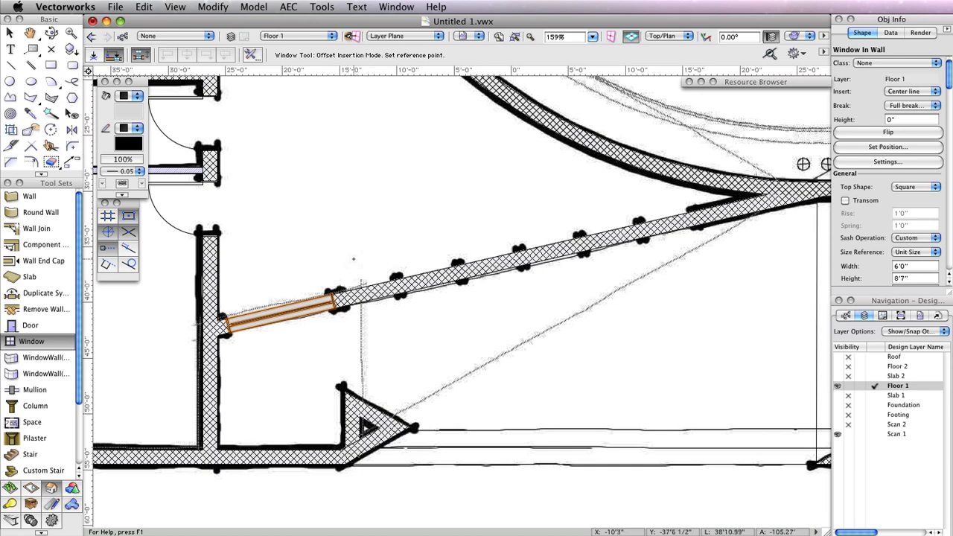
Insert the casement window in the diagonal wall, 9 from the first window's end
{"action": "scroll", "coordinate": [354, 261], "scroll_direction": "up", "scroll_amount": 2}
{"action": "scroll", "coordinate": [348, 285], "scroll_direction": "up", "scroll_amount": 2}
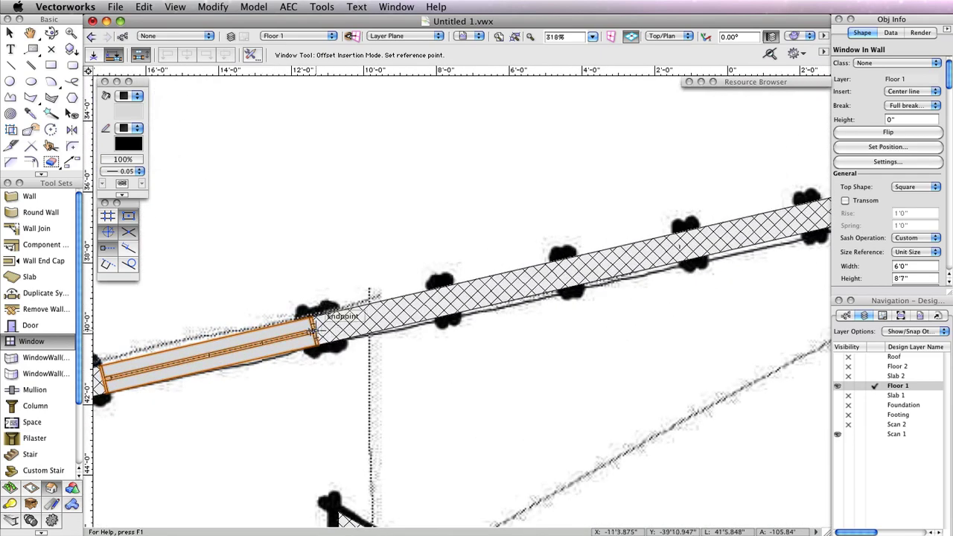
{"action": "left_click", "coordinate": [313, 327]}
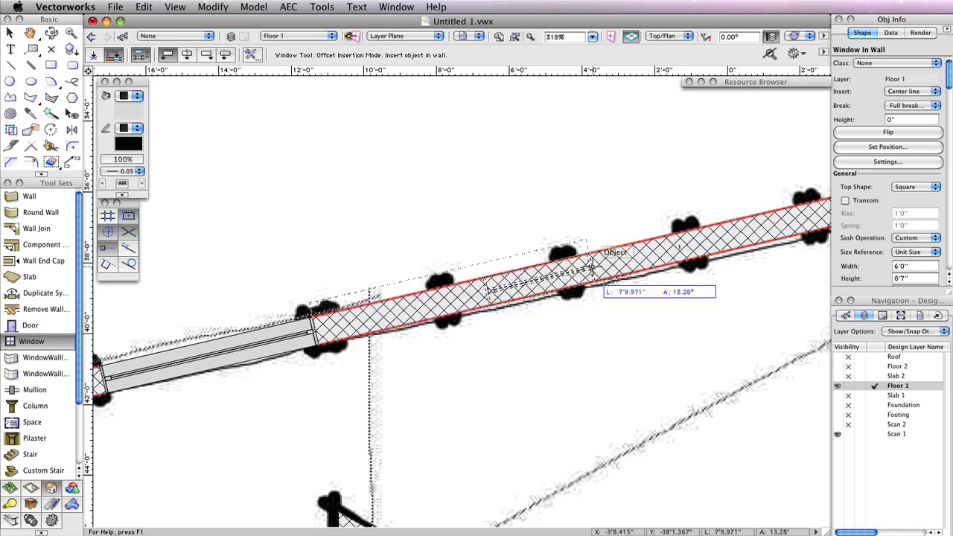
{"action": "left_click", "coordinate": [592, 265]}
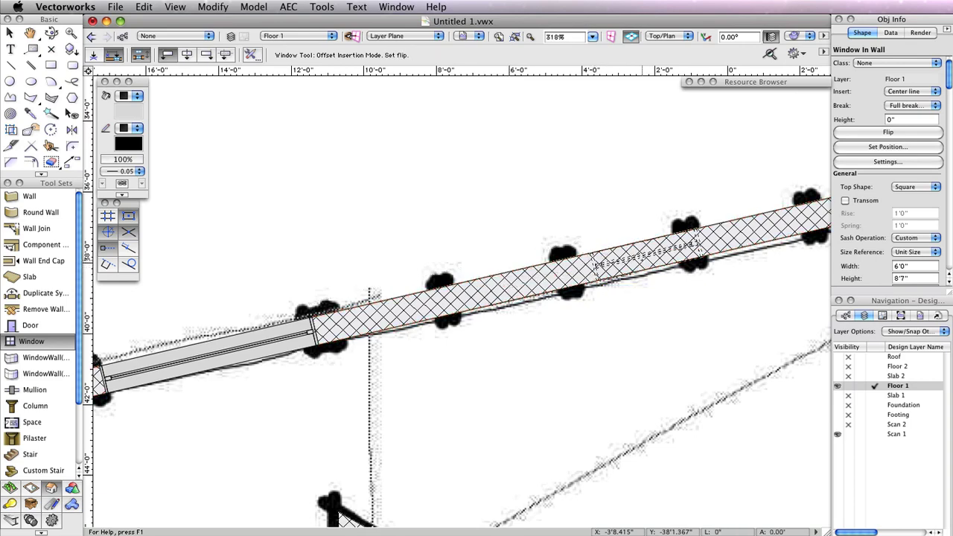
{"action": "left_click", "coordinate": [648, 305]}
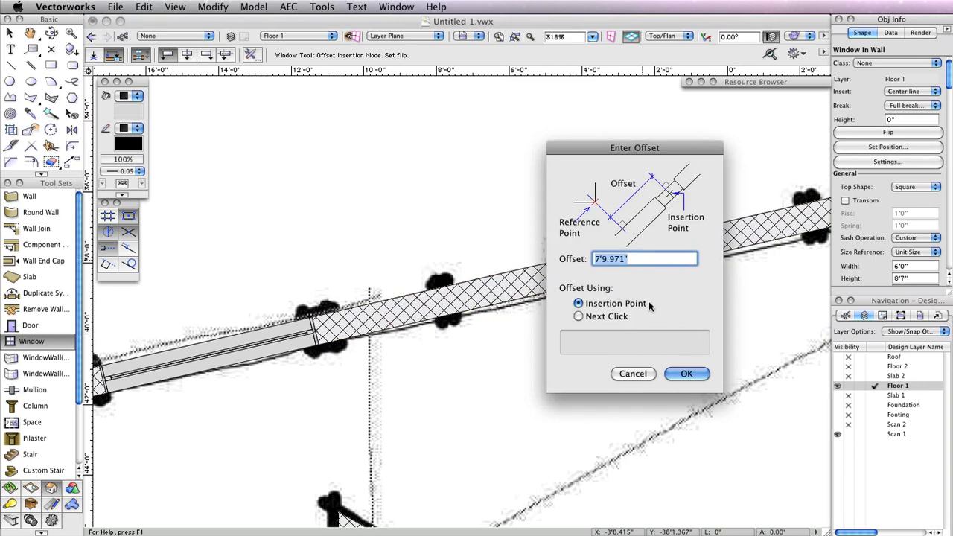
{"action": "type", "text": "9"}
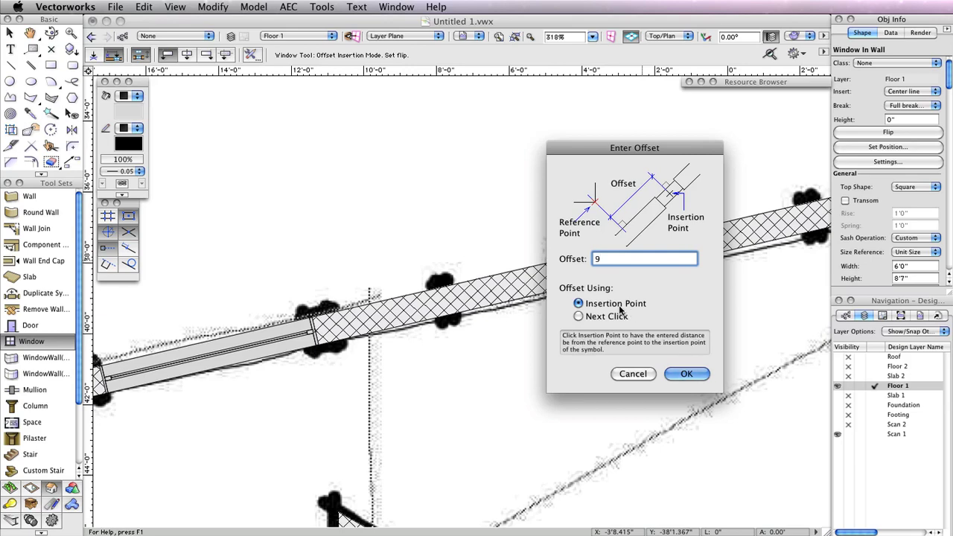
{"action": "left_click", "coordinate": [678, 374]}
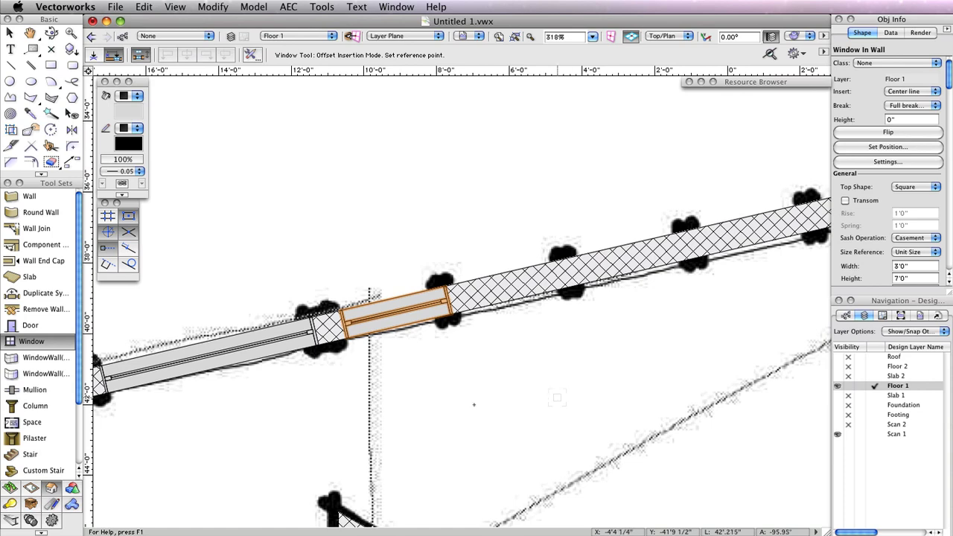
{"action": "left_click", "coordinate": [49, 325]}
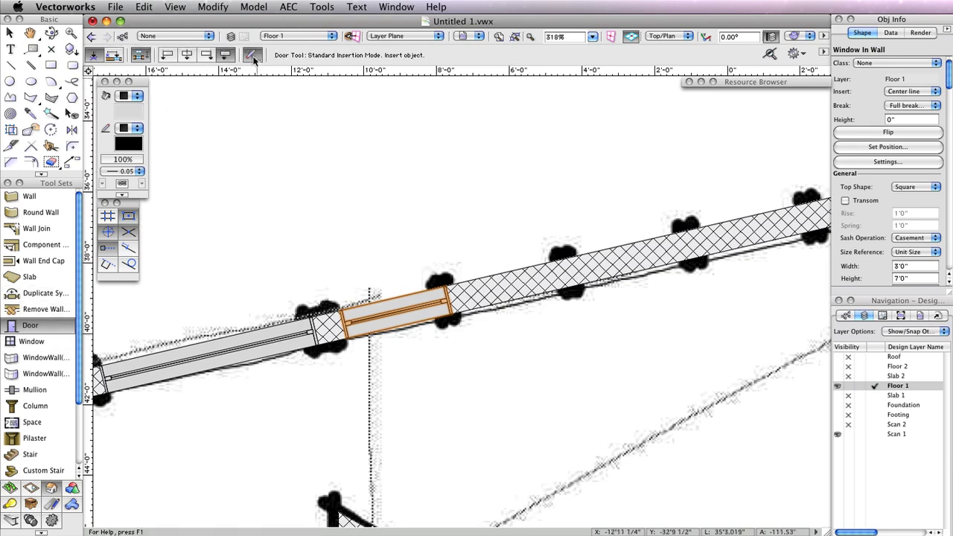
Open the Door Settings for the Door tool
{"action": "left_click", "coordinate": [252, 55]}
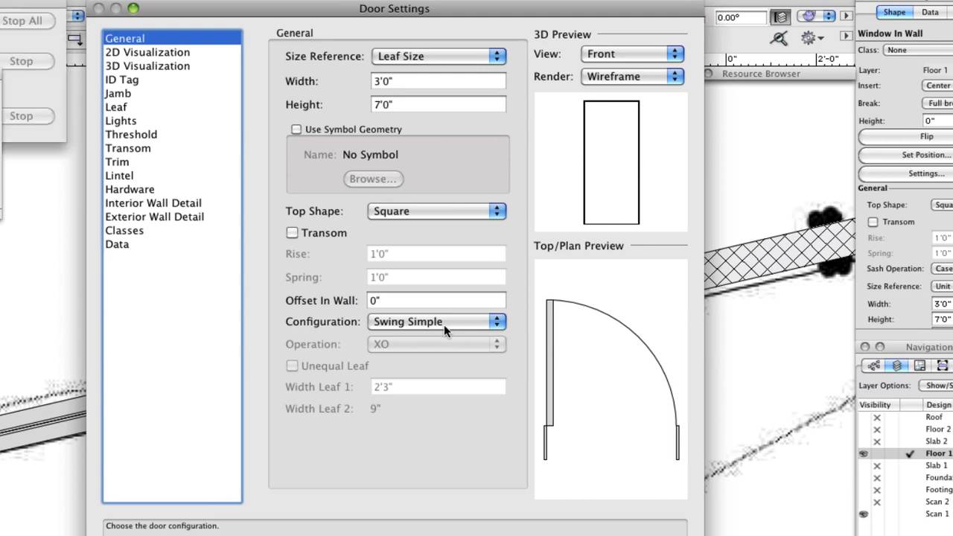
Change the door leaf type from solid to Glass and accept the door settings
{"action": "left_click", "coordinate": [134, 95]}
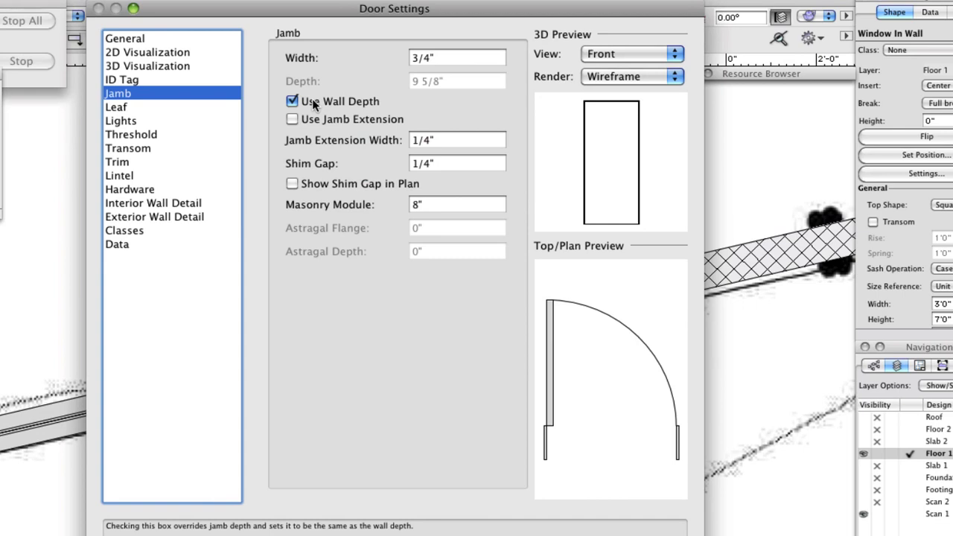
{"action": "left_click", "coordinate": [137, 107]}
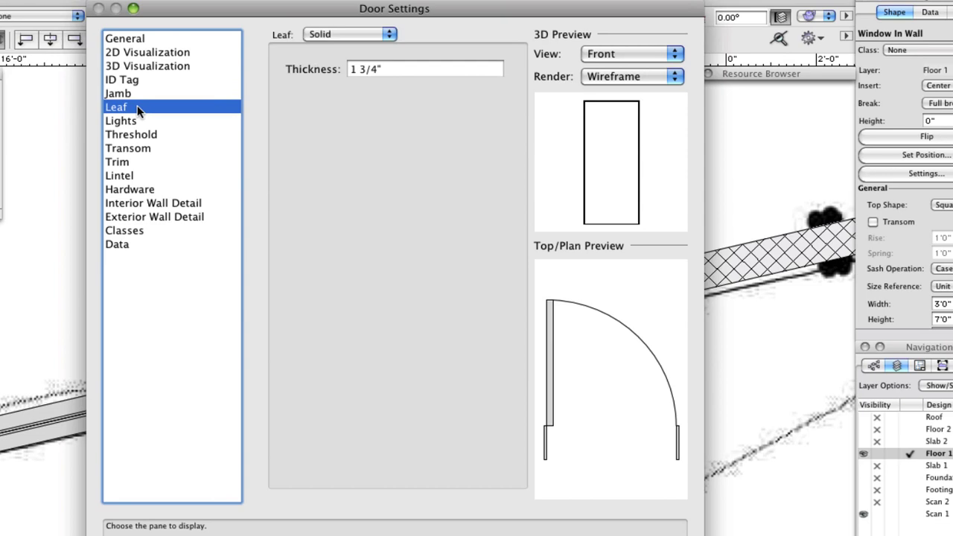
{"action": "left_click", "coordinate": [333, 35]}
{"action": "left_click", "coordinate": [334, 48]}
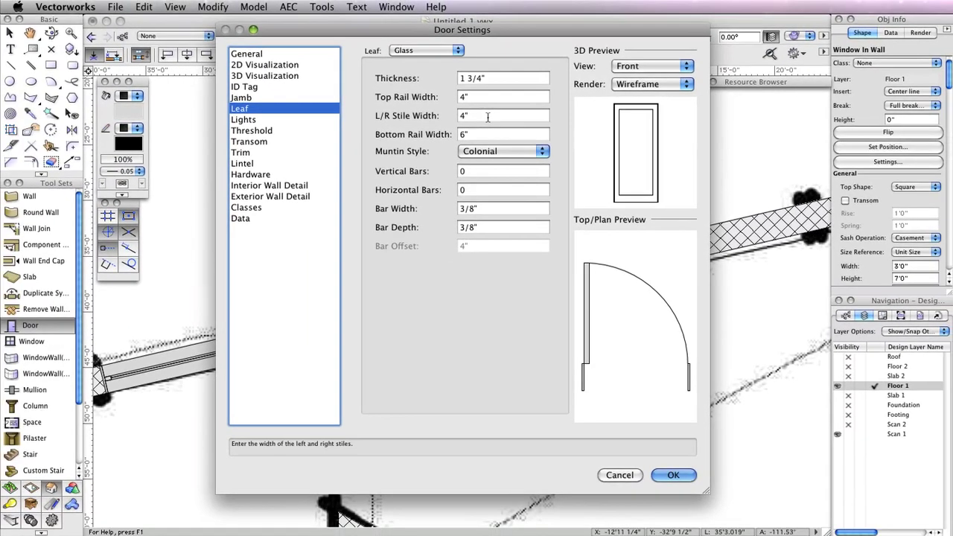
{"action": "left_click", "coordinate": [672, 474]}
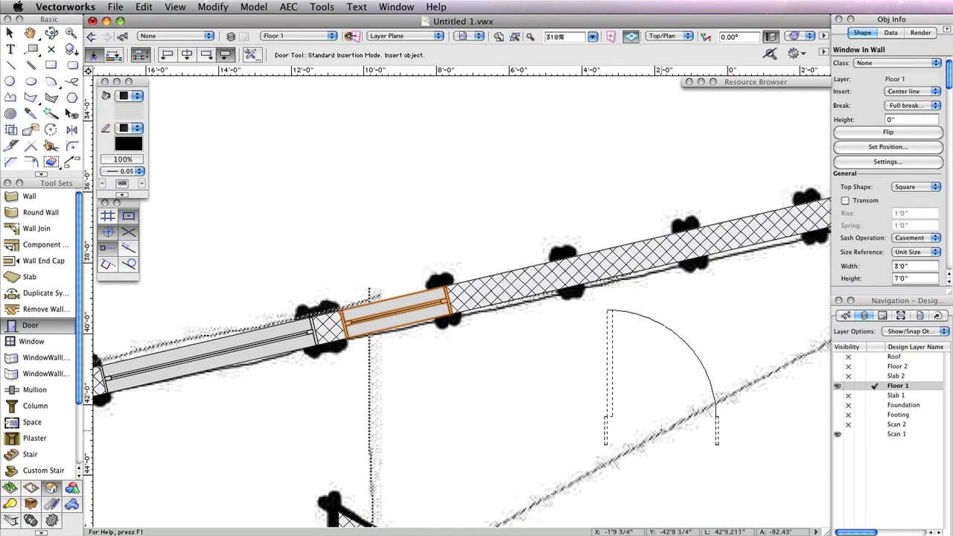
Switch to Offset Insertion Mode and try placing the door from the wall endpoint, then cancel
{"action": "left_click", "coordinate": [174, 57]}
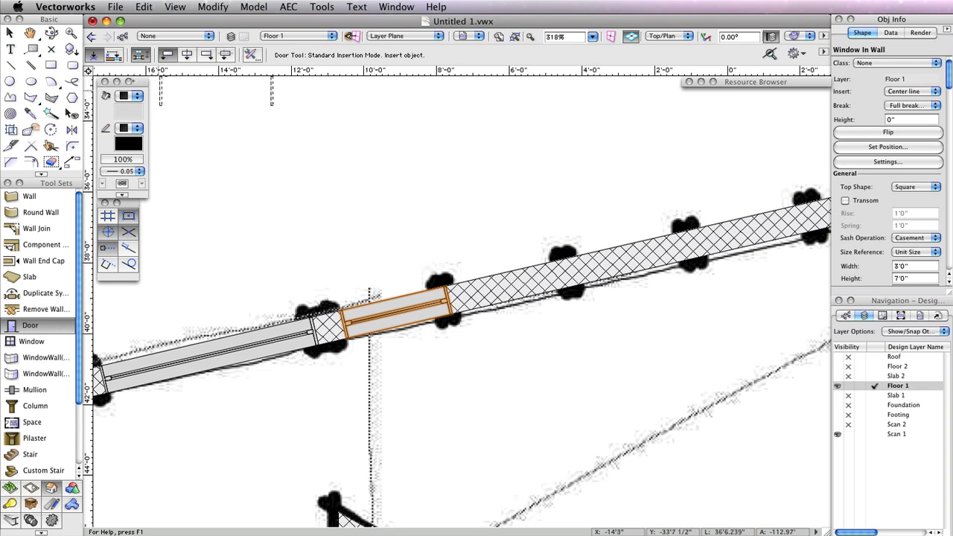
{"action": "left_click", "coordinate": [113, 55]}
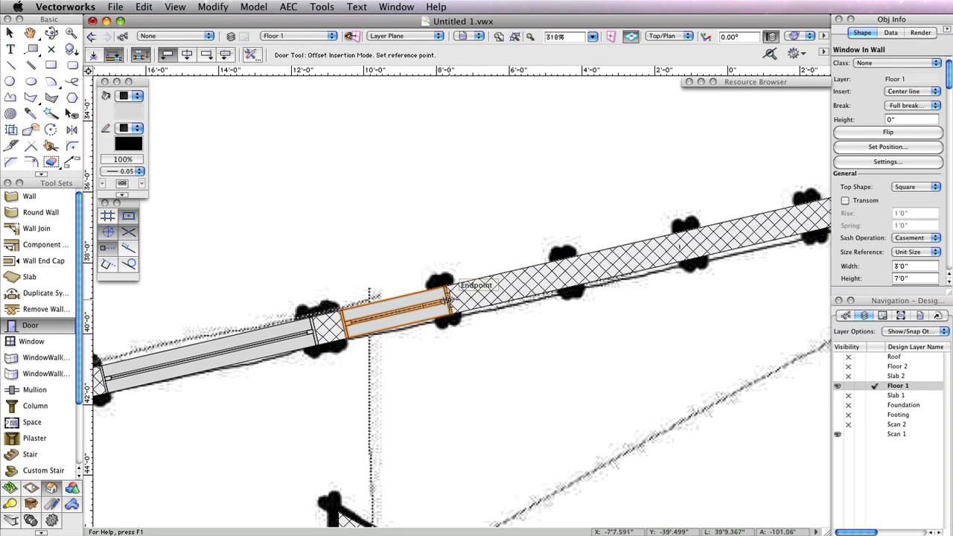
{"action": "left_click", "coordinate": [448, 298]}
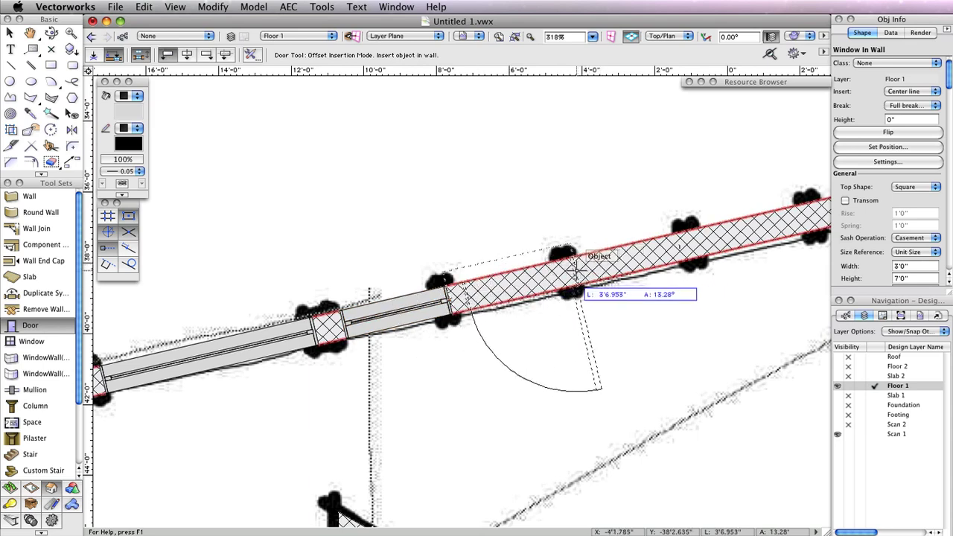
{"action": "left_click", "coordinate": [587, 282]}
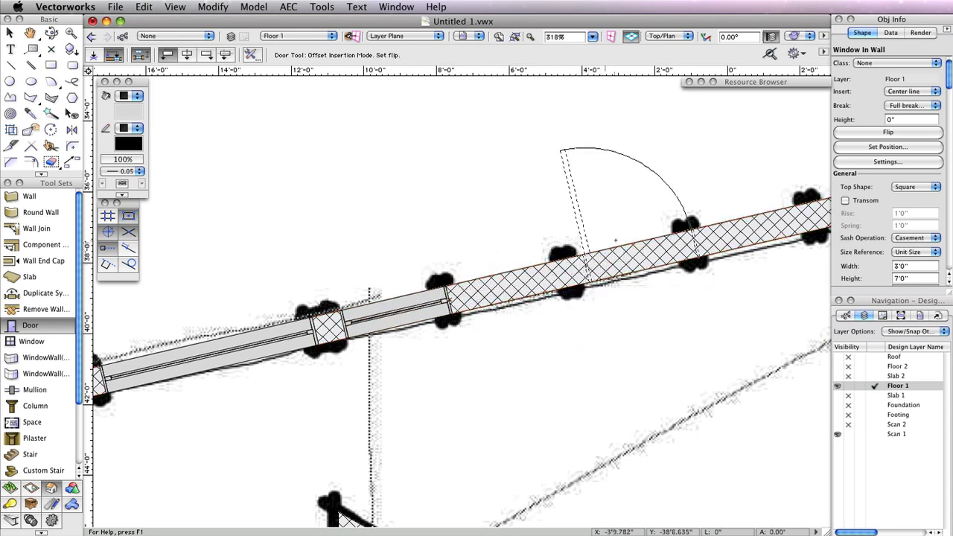
{"action": "left_click", "coordinate": [605, 231]}
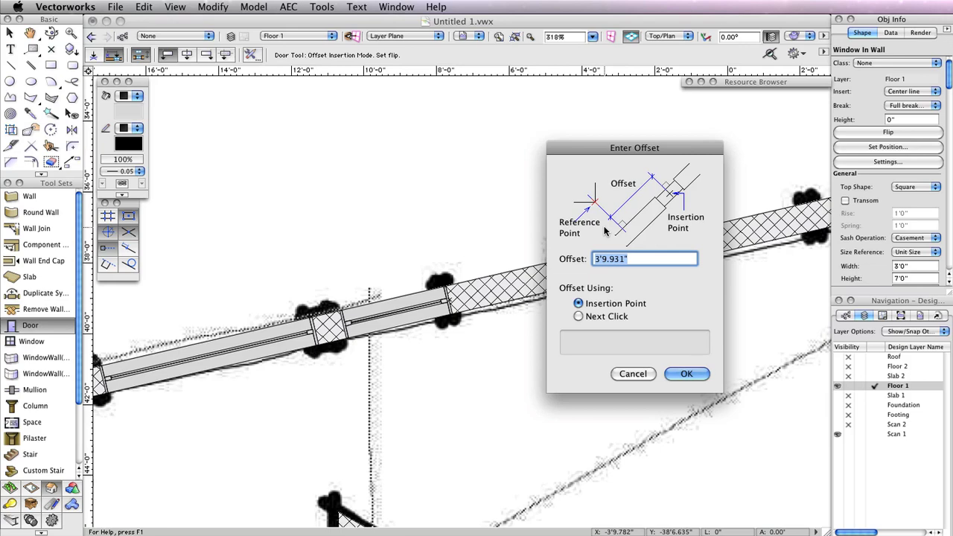
{"action": "left_click", "coordinate": [637, 373]}
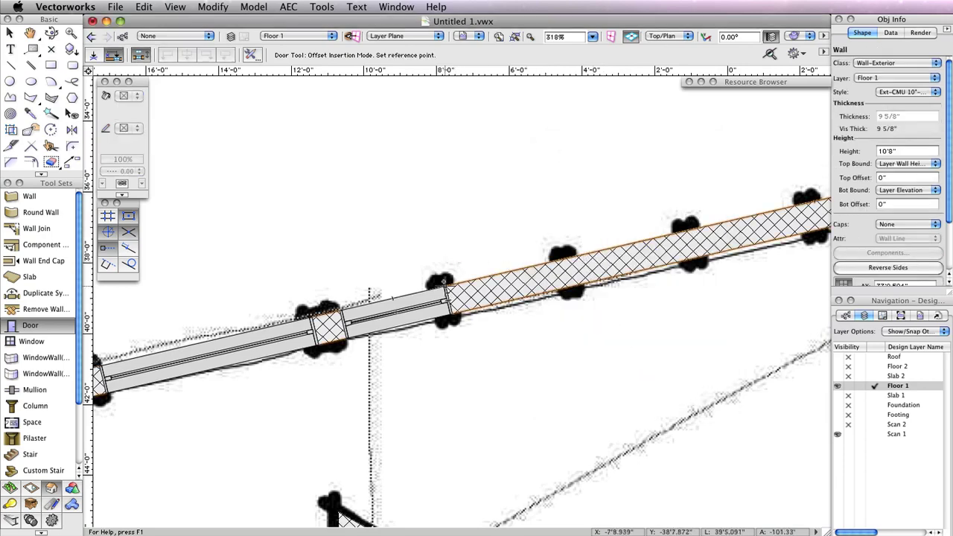
Insert the glass door in the diagonal wall at an offset of 3 from the wall endpoint
{"action": "left_click", "coordinate": [444, 281]}
{"action": "left_click", "coordinate": [566, 327]}
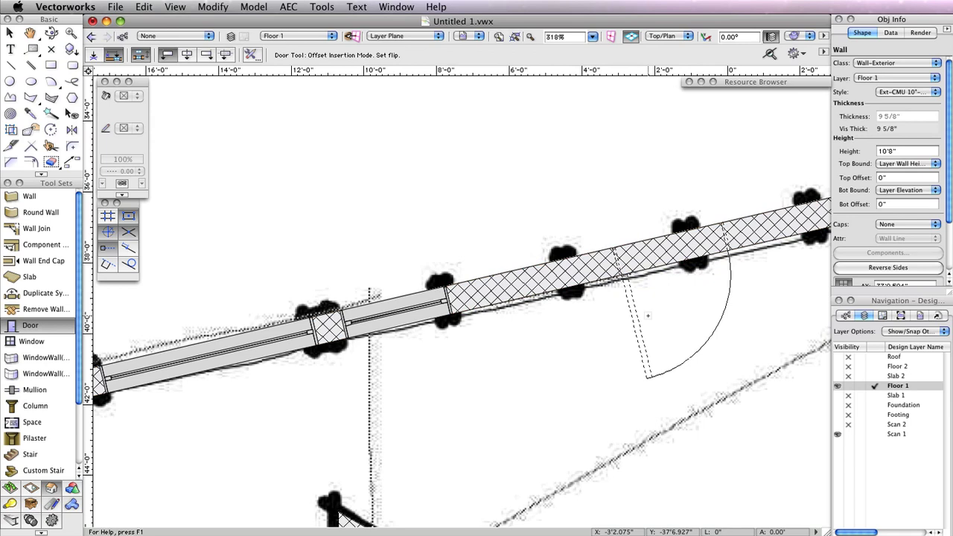
{"action": "left_click", "coordinate": [648, 316]}
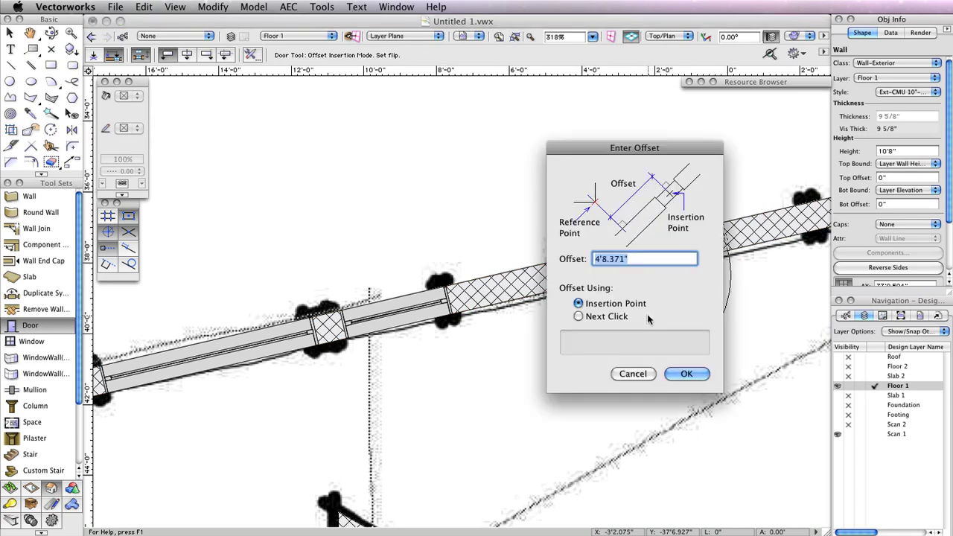
{"action": "type", "text": "3"}
{"action": "left_click", "coordinate": [680, 373]}
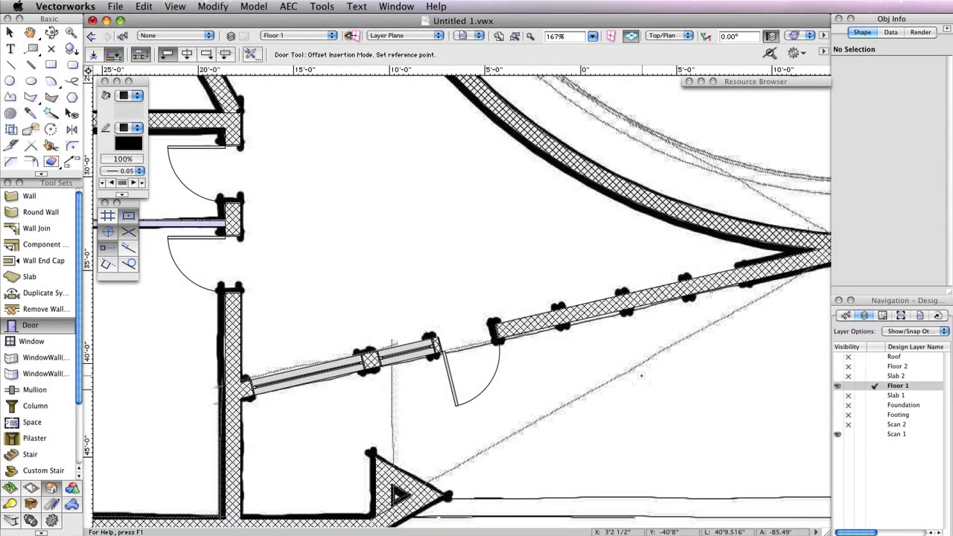
Insert the door into the wall, offset from the wall end, with its swing flipped upward
{"action": "scroll", "coordinate": [495, 331], "scroll_direction": "up", "scroll_amount": 6}
{"action": "left_click", "coordinate": [467, 335]}
{"action": "scroll", "coordinate": [655, 331], "scroll_direction": "down", "scroll_amount": 2}
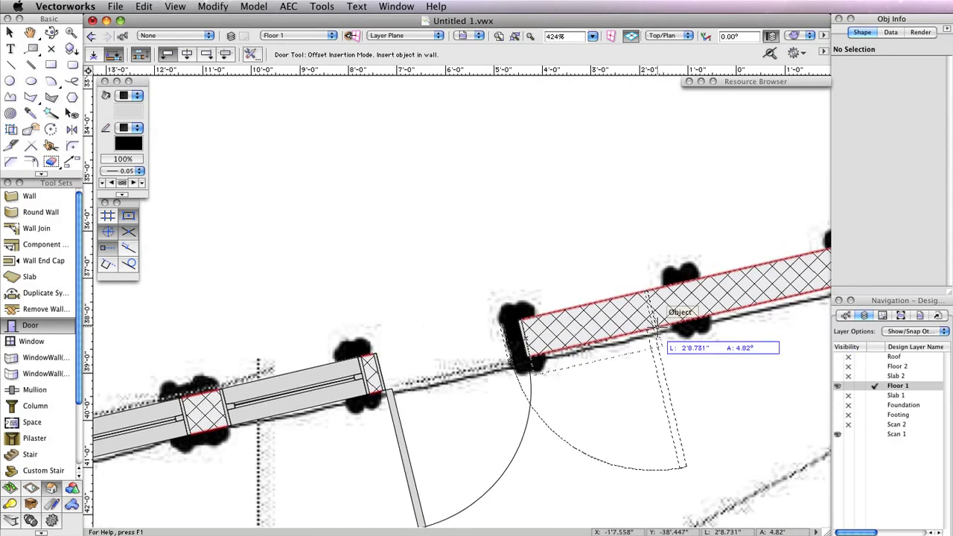
{"action": "scroll", "coordinate": [655, 327], "scroll_direction": "down", "scroll_amount": 2}
{"action": "scroll", "coordinate": [573, 279], "scroll_direction": "up", "scroll_amount": 1}
{"action": "left_click", "coordinate": [573, 279]}
{"action": "left_click", "coordinate": [577, 216]}
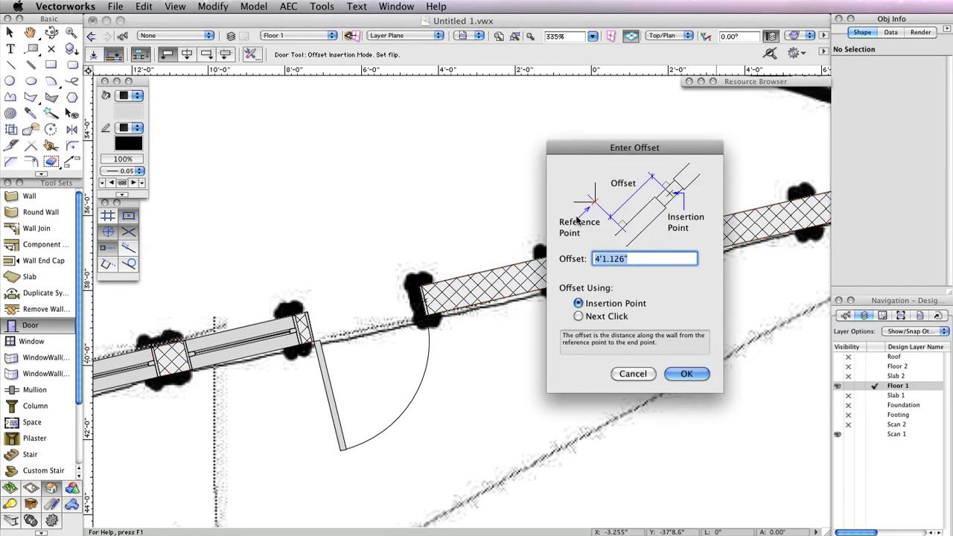
{"action": "key", "text": "Return"}
Bring the placed door into view, then apply Create Similar Object to the existing wall window
{"action": "scroll", "coordinate": [655, 387], "scroll_direction": "down", "scroll_amount": 1}
{"action": "middle_click_drag", "start_coordinate": [690, 391], "coordinate": [655, 316]}
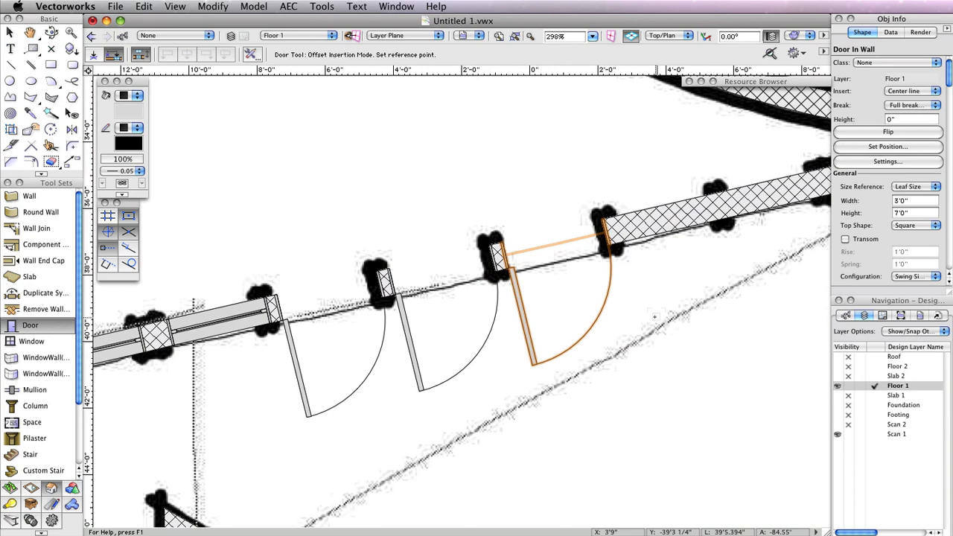
{"action": "right_click", "coordinate": [201, 329]}
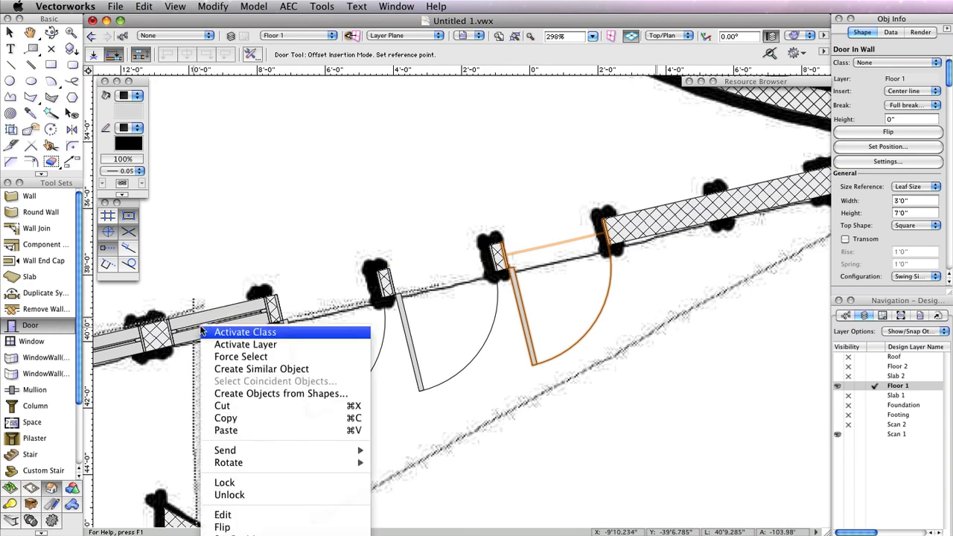
{"action": "left_click", "coordinate": [240, 369]}
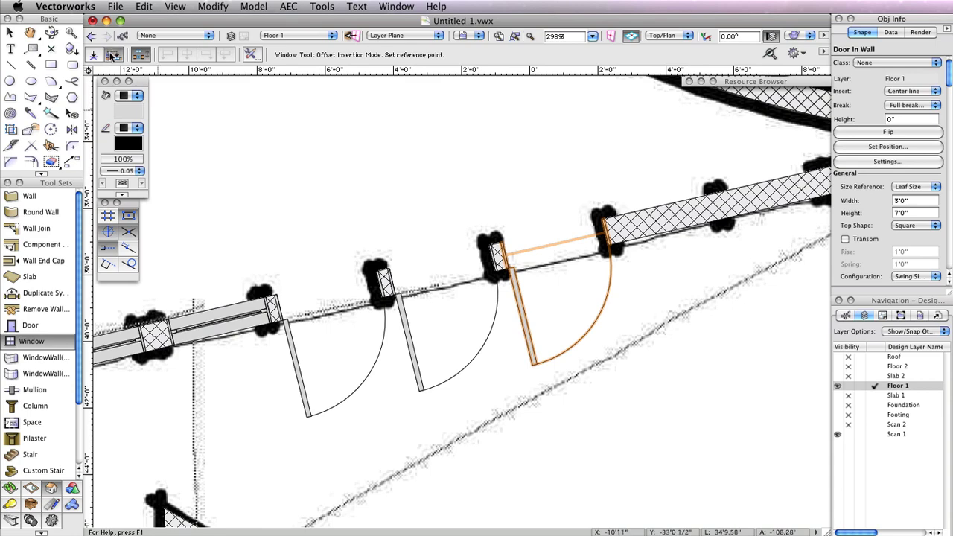
Insert the first casement window past the last door, offset 3 from it
{"action": "left_click_drag", "start_coordinate": [596, 143], "coordinate": [495, 199]}
{"action": "left_click", "coordinate": [563, 274]}
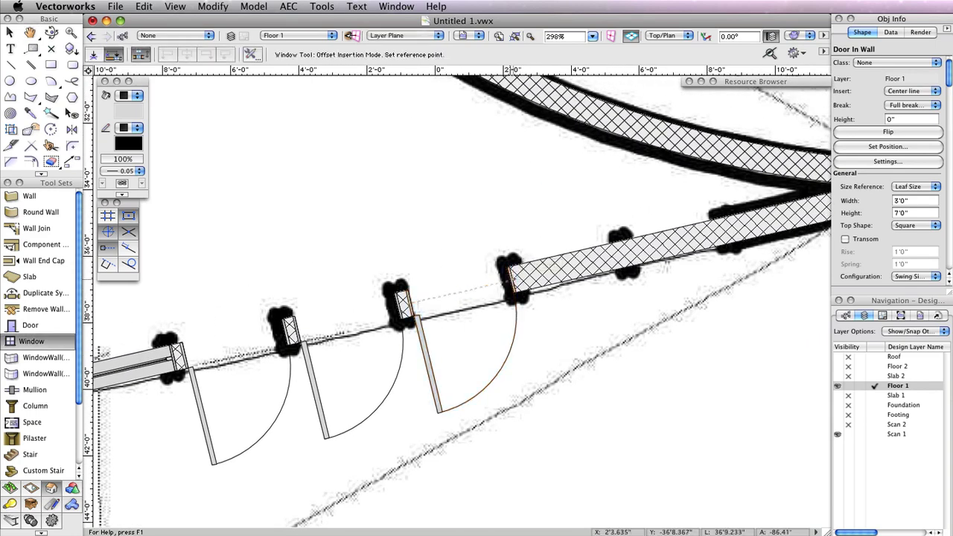
{"action": "left_click", "coordinate": [689, 240]}
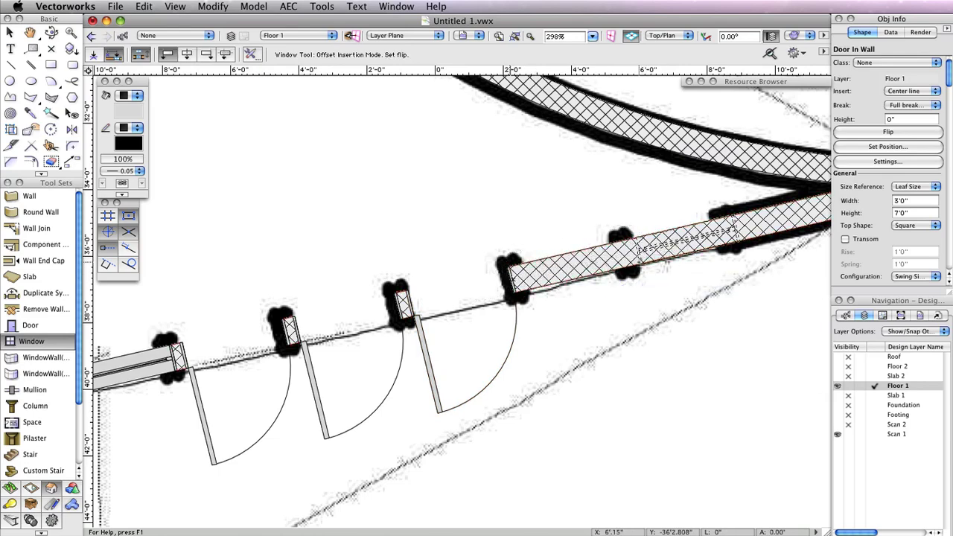
{"action": "left_click", "coordinate": [732, 229]}
{"action": "type", "text": "3"}
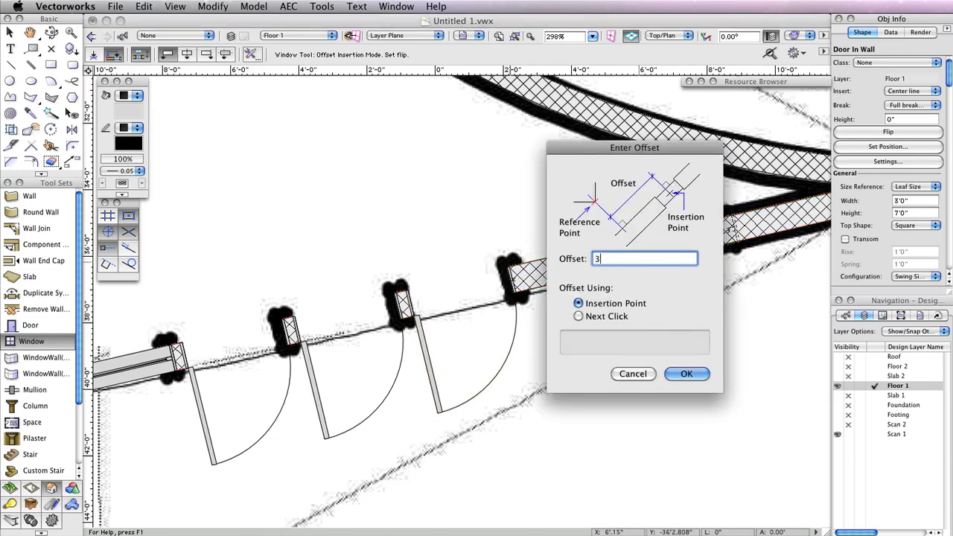
{"action": "key", "text": "Return"}
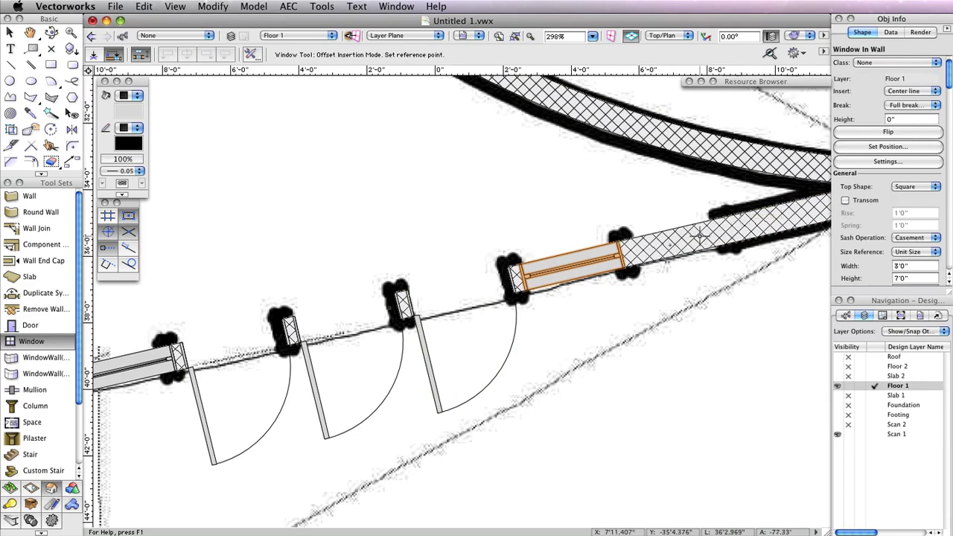
Insert a second casement window further along the wall, offset 3 from the first
{"action": "left_click", "coordinate": [629, 247]}
{"action": "left_click", "coordinate": [735, 224]}
{"action": "left_click", "coordinate": [735, 223]}
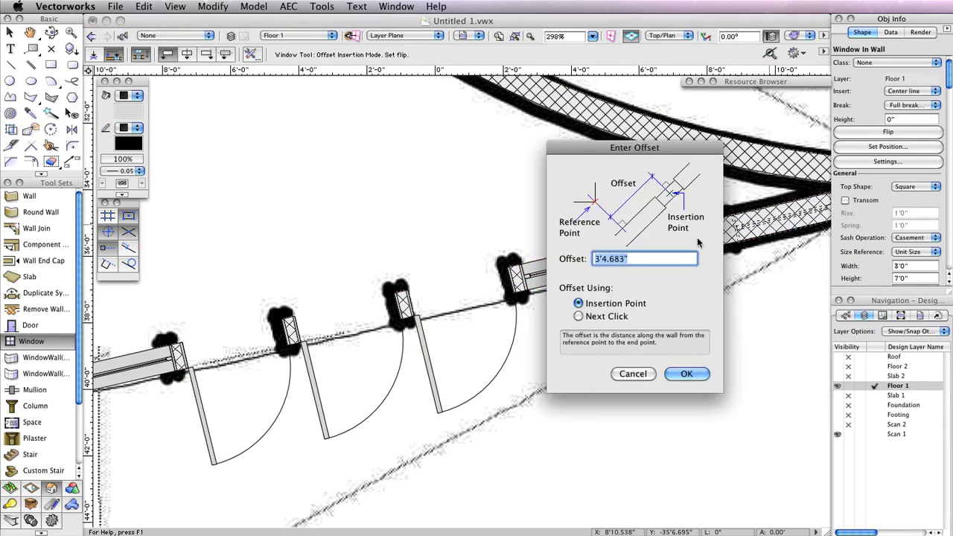
{"action": "type", "text": "3"}
{"action": "key", "text": "Return"}
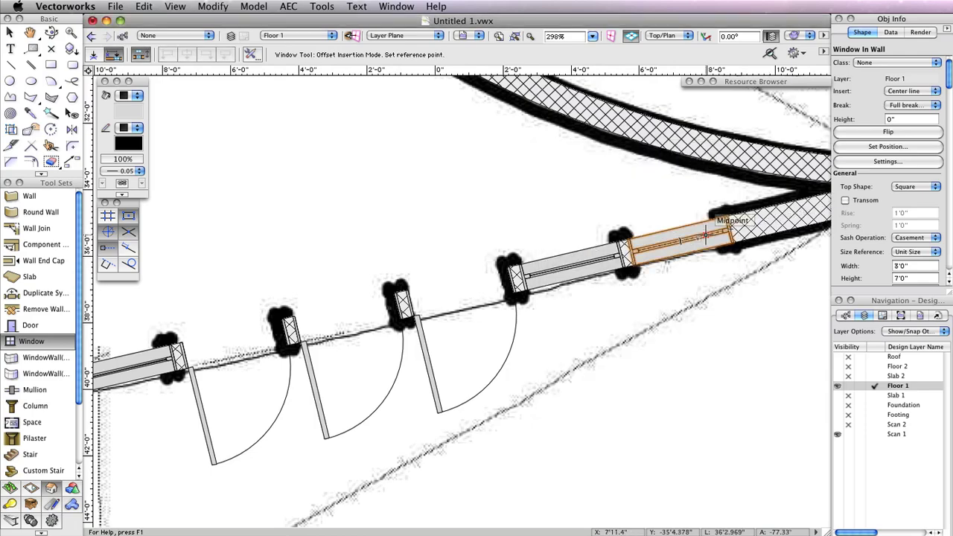
{"action": "scroll", "coordinate": [703, 237], "scroll_direction": "down", "scroll_amount": 1}
{"action": "scroll", "coordinate": [729, 278], "scroll_direction": "left", "scroll_amount": 3}
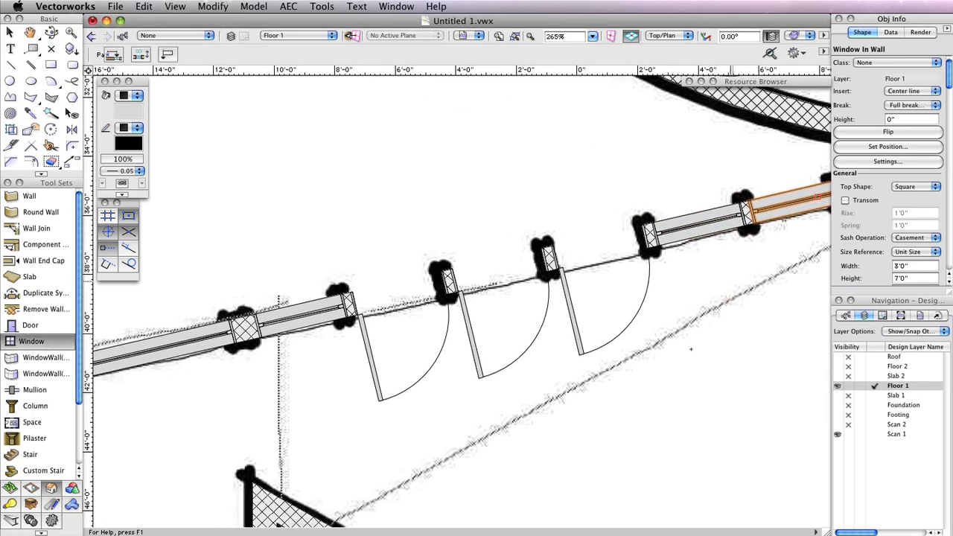
{"action": "key", "text": "x"}
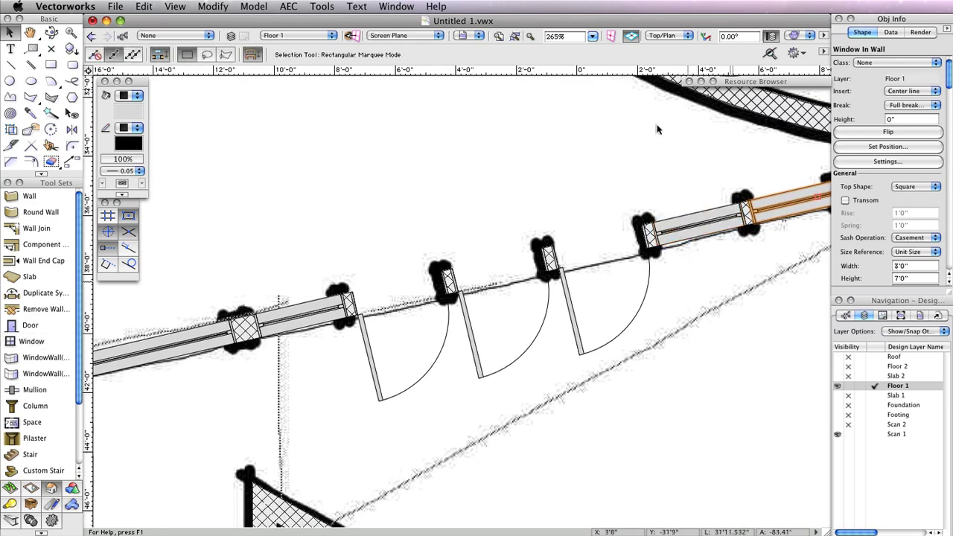
Switch to Right Isometric view, zoom out, and render the model in OpenGL
{"action": "left_click", "coordinate": [649, 141]}
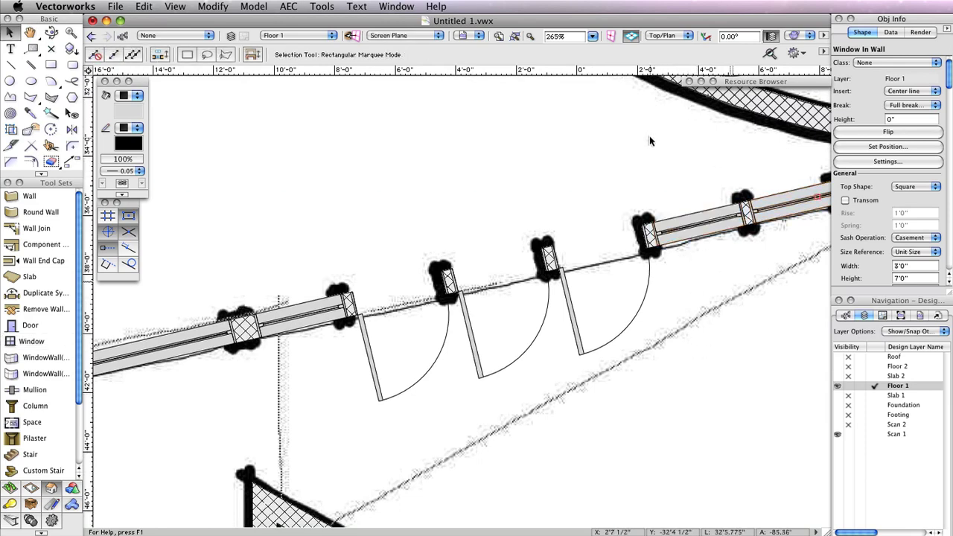
{"action": "left_click", "coordinate": [663, 36]}
{"action": "left_click", "coordinate": [704, 159]}
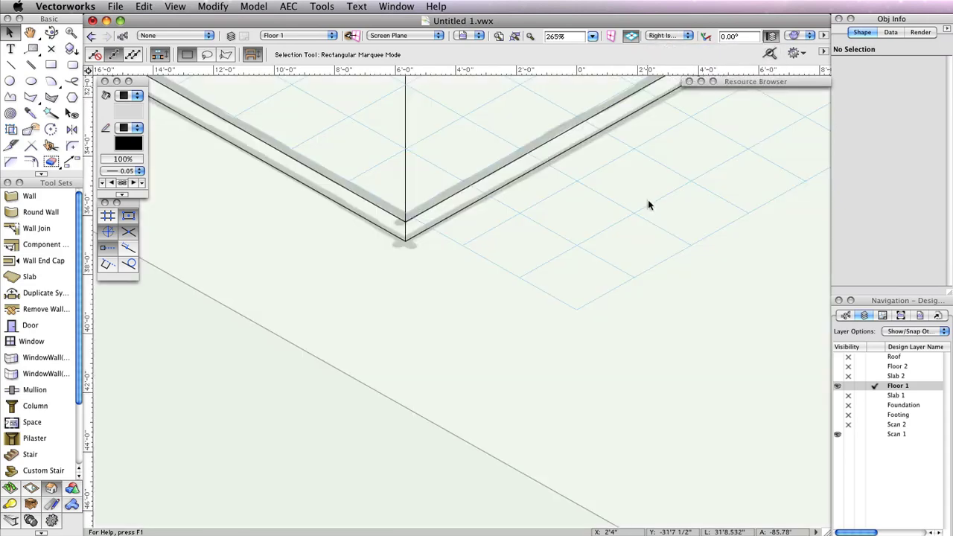
{"action": "key", "text": "space"}
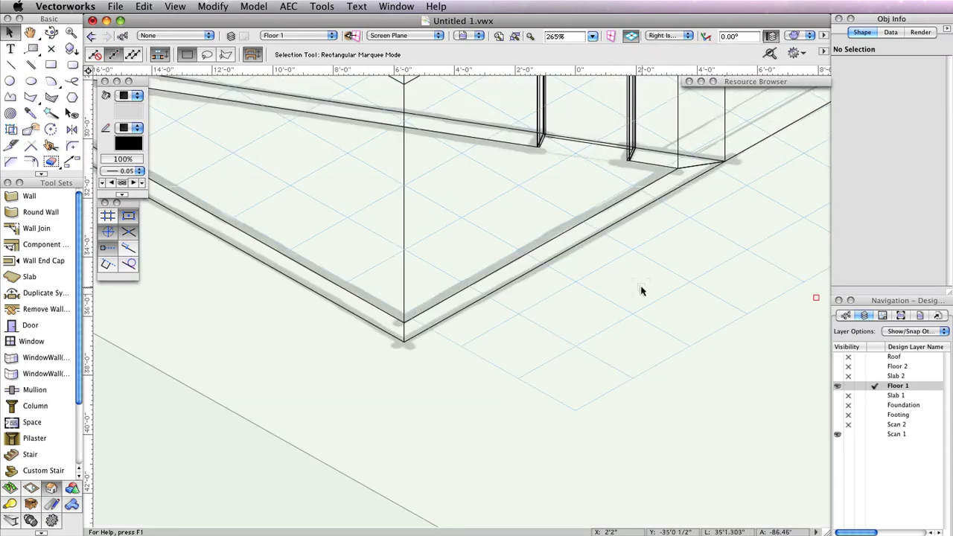
{"action": "scroll", "coordinate": [642, 291], "scroll_direction": "down", "scroll_amount": 6}
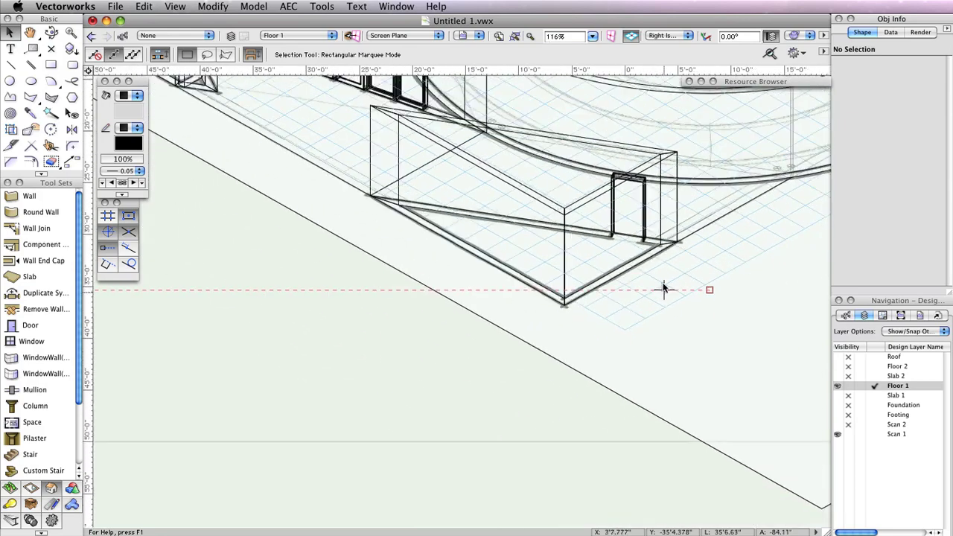
{"action": "left_click", "coordinate": [793, 35]}
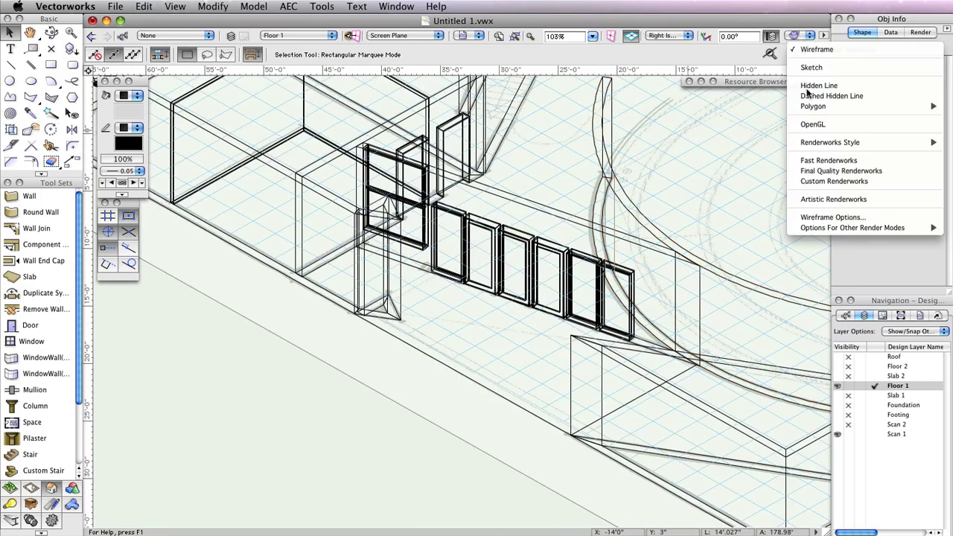
{"action": "left_click", "coordinate": [811, 124]}
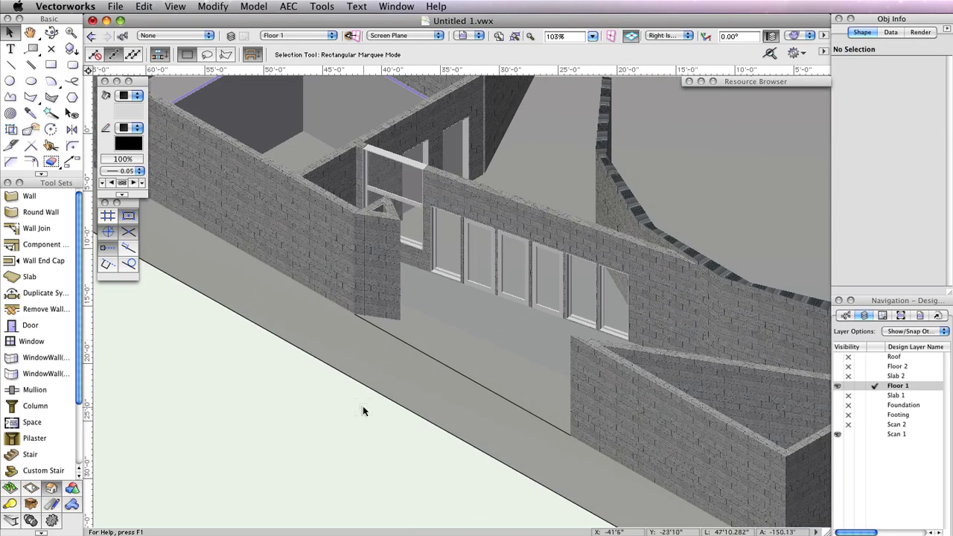
Select the front exterior brick wall with the Reshape tool set for 3D walls
{"action": "scroll", "coordinate": [330, 200], "scroll_direction": "up", "scroll_amount": 2}
{"action": "left_click", "coordinate": [330, 199]}
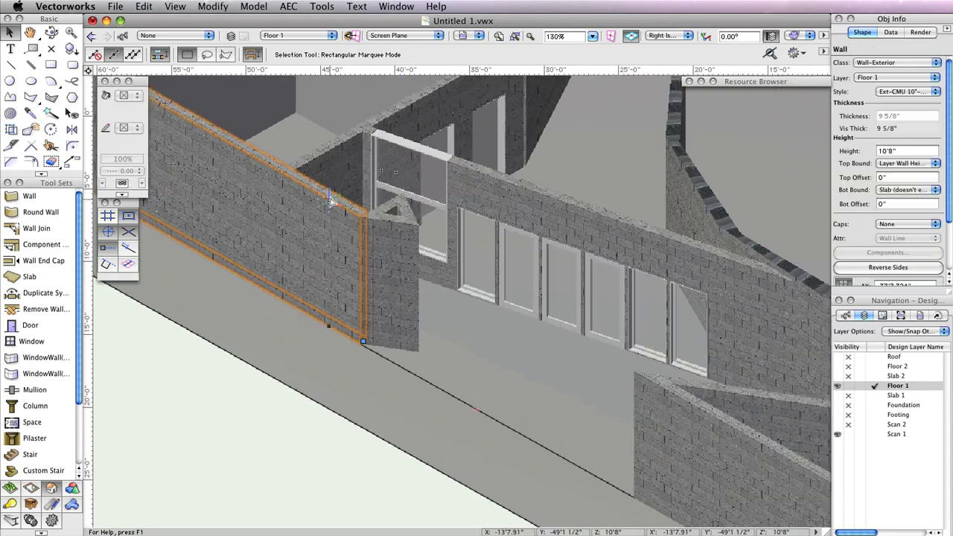
{"action": "middle_click_drag", "start_coordinate": [330, 199], "coordinate": [392, 314]}
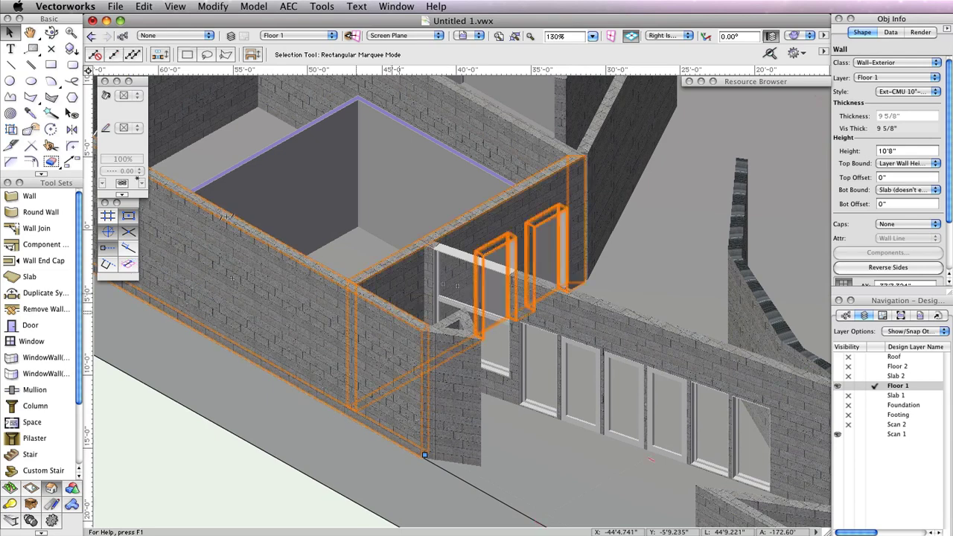
{"action": "left_click", "coordinate": [30, 112]}
{"action": "left_click", "coordinate": [30, 129]}
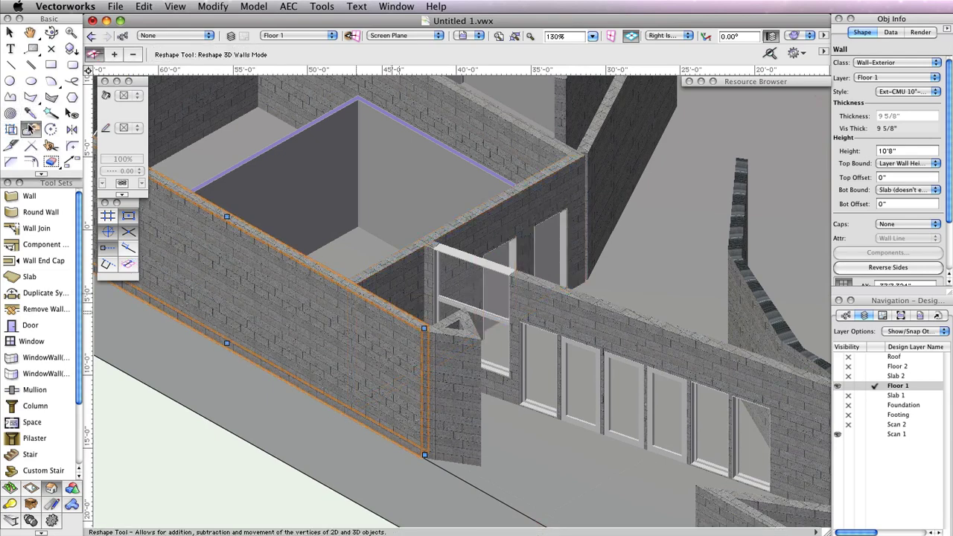
{"action": "left_click", "coordinate": [298, 253]}
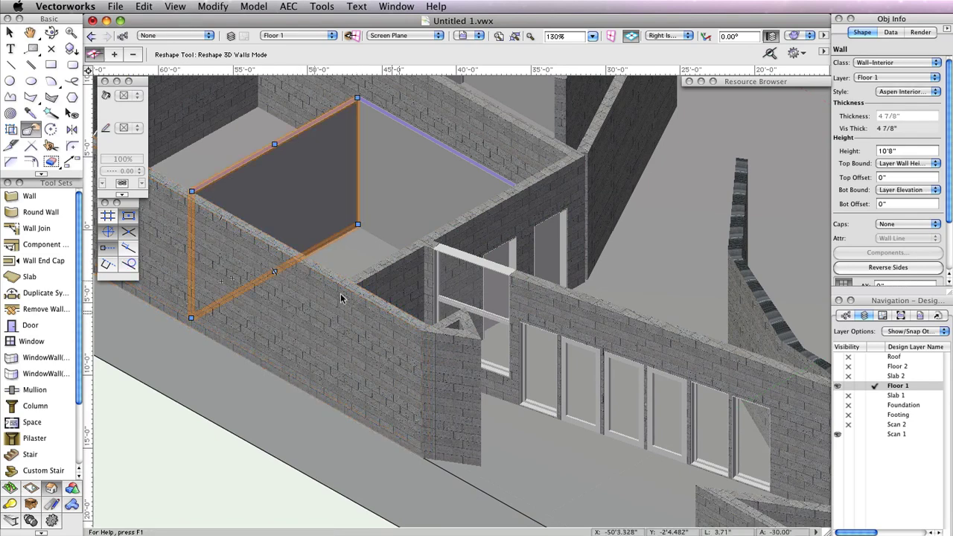
{"action": "left_click", "coordinate": [375, 402]}
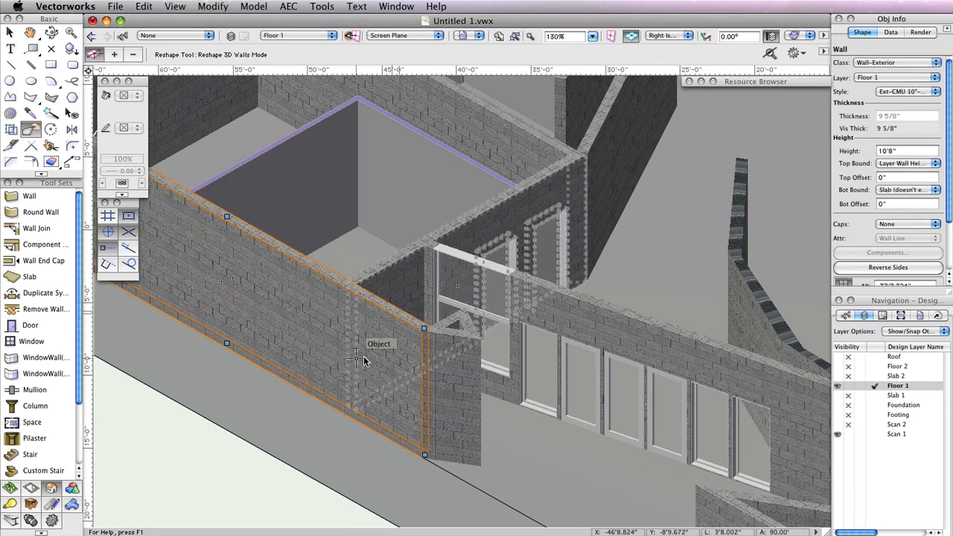
Add a new peak point on the front wall's top edge using Add 3D Wall Peaks mode
{"action": "left_click", "coordinate": [115, 54]}
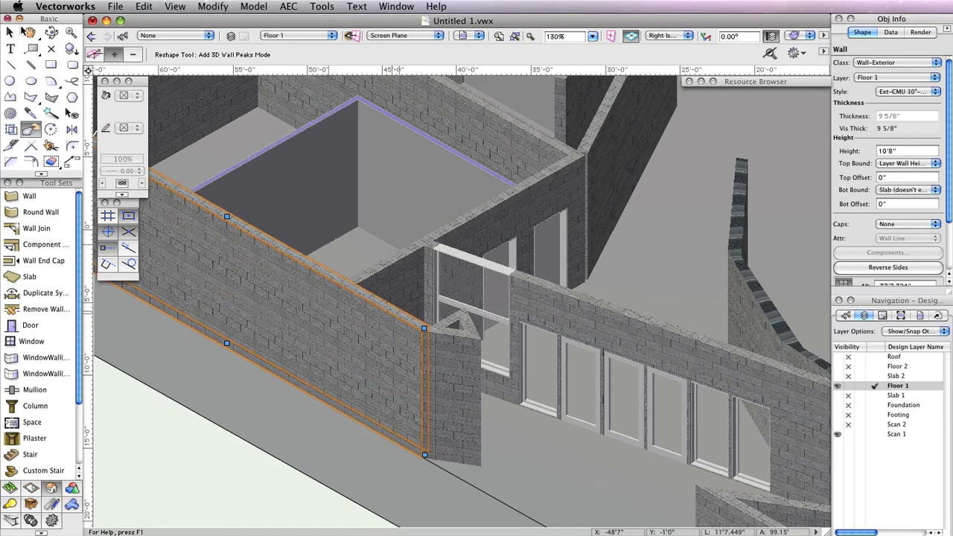
{"action": "left_click", "coordinate": [429, 333]}
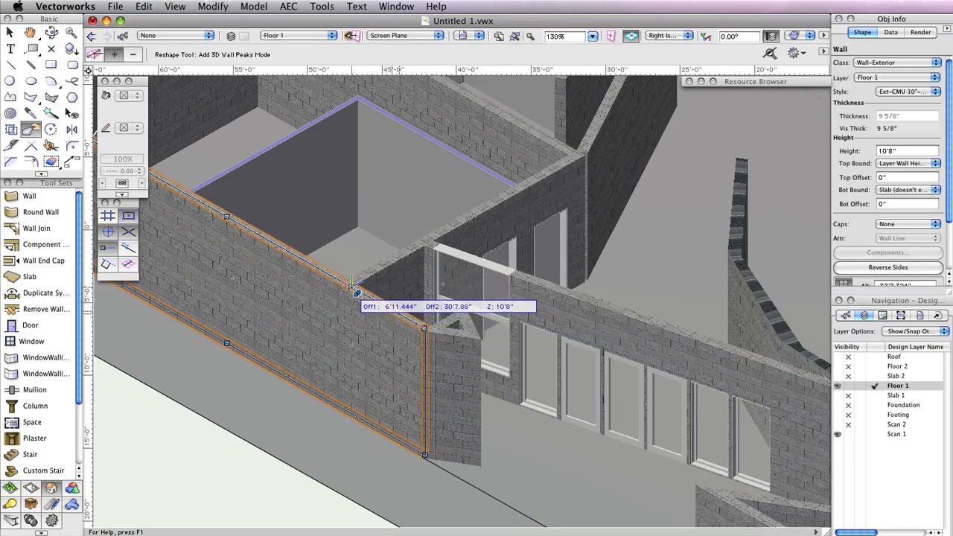
{"action": "scroll", "coordinate": [355, 293], "scroll_direction": "up", "scroll_amount": 2}
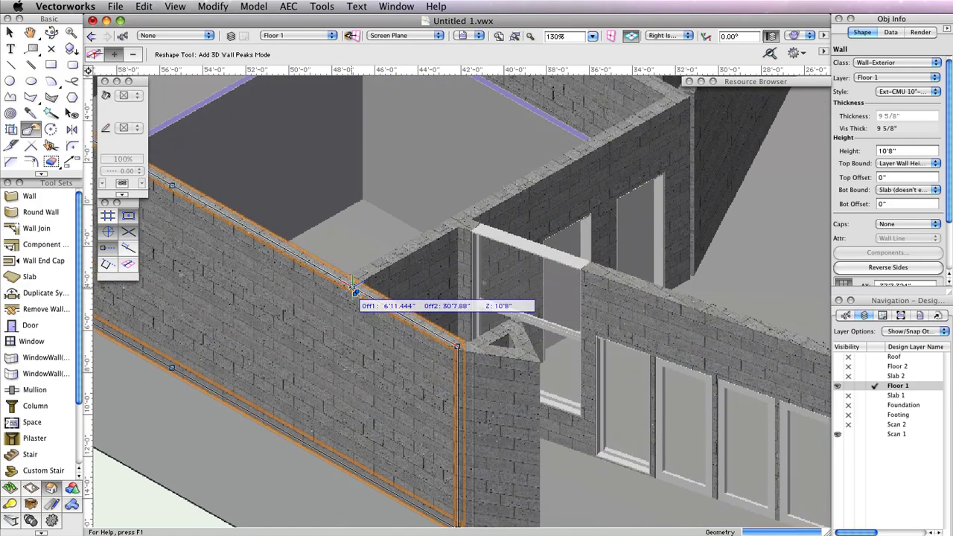
{"action": "scroll", "coordinate": [355, 293], "scroll_direction": "up", "scroll_amount": 2}
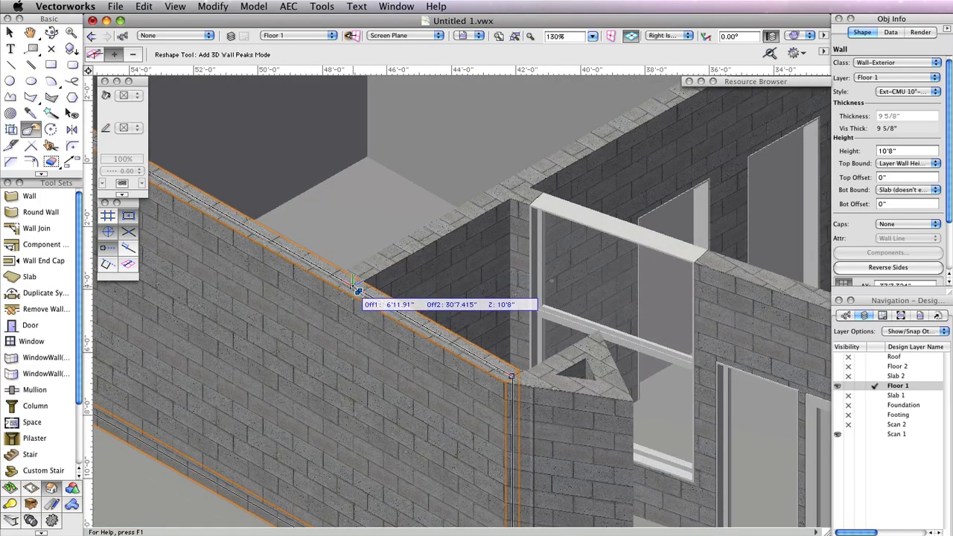
{"action": "left_click", "coordinate": [354, 285]}
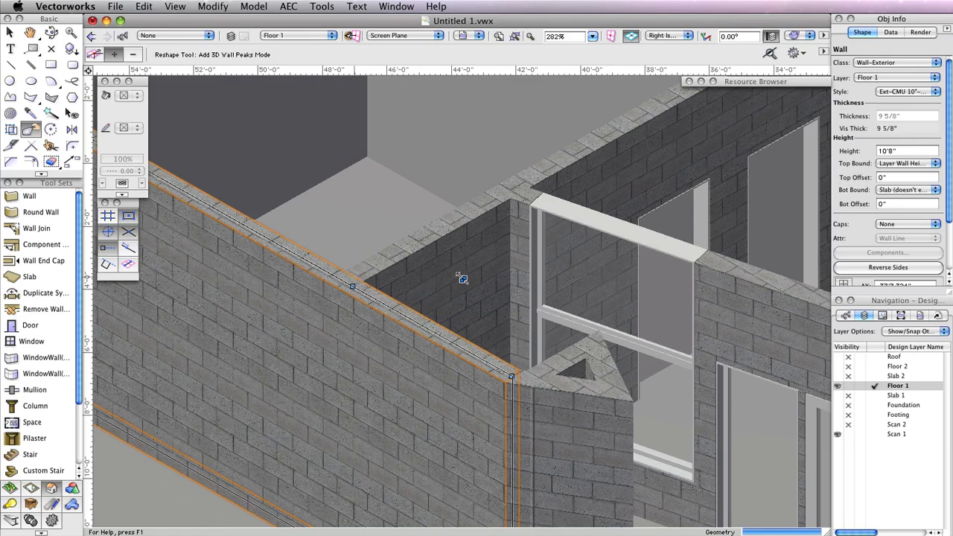
{"action": "key", "text": "h"}
{"action": "left_click_drag", "start_coordinate": [432, 288], "coordinate": [410, 164]}
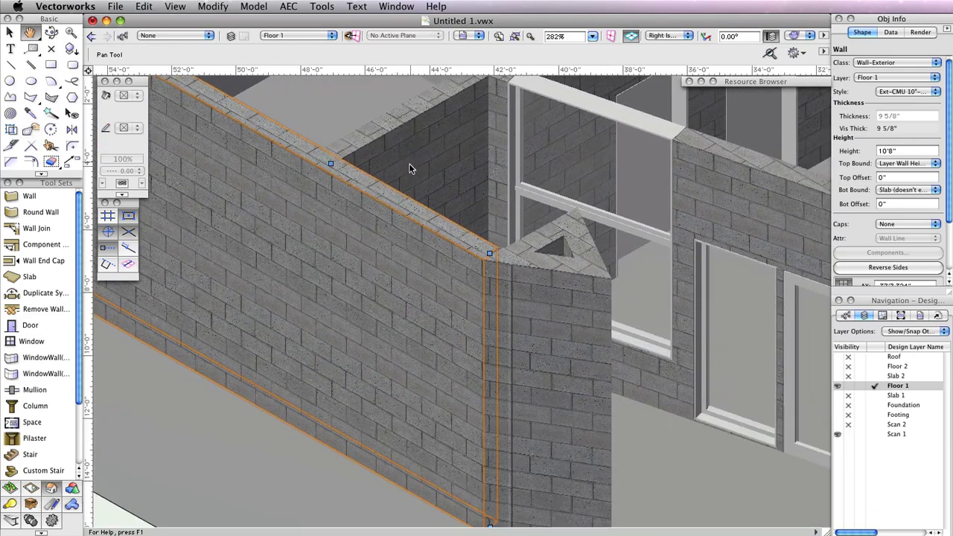
{"action": "left_click", "coordinate": [94, 54]}
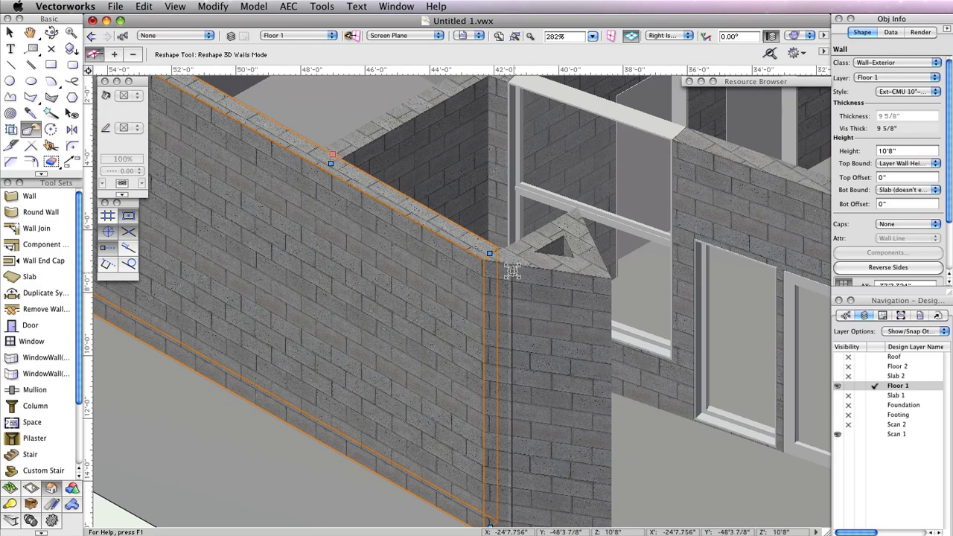
Lower the top of the wall's end to 4'0", sloping the wall top
{"action": "left_click", "coordinate": [489, 251]}
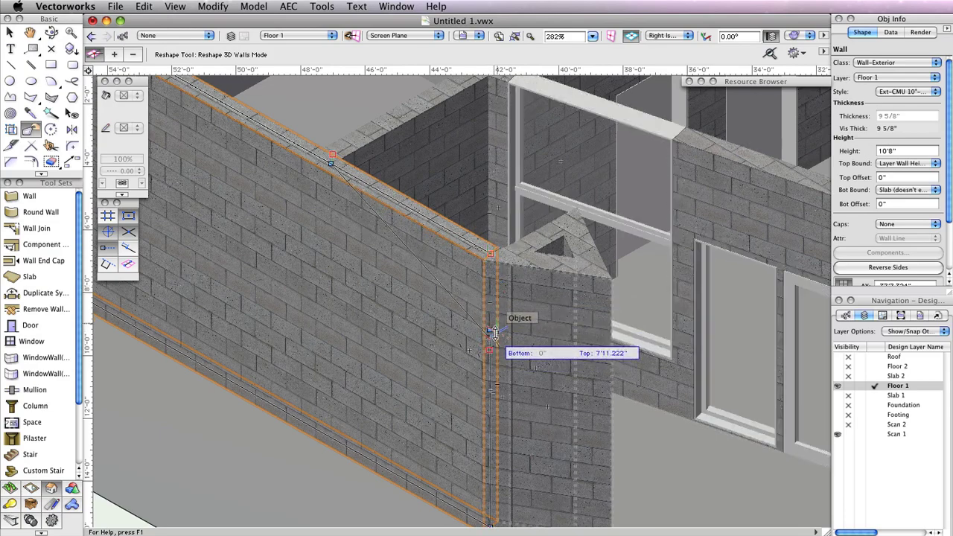
{"action": "key", "text": "Tab"}
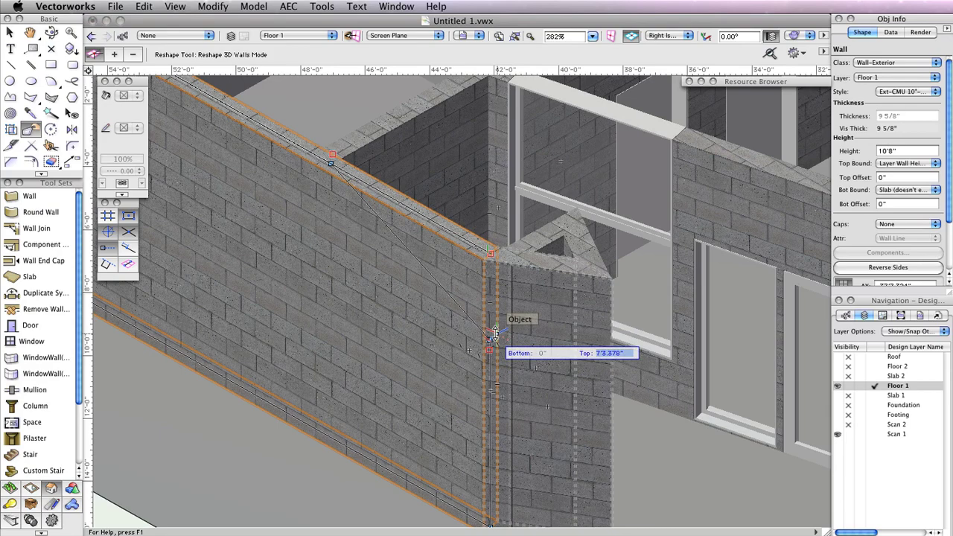
{"action": "type", "text": "4"}
{"action": "key", "text": "Return"}
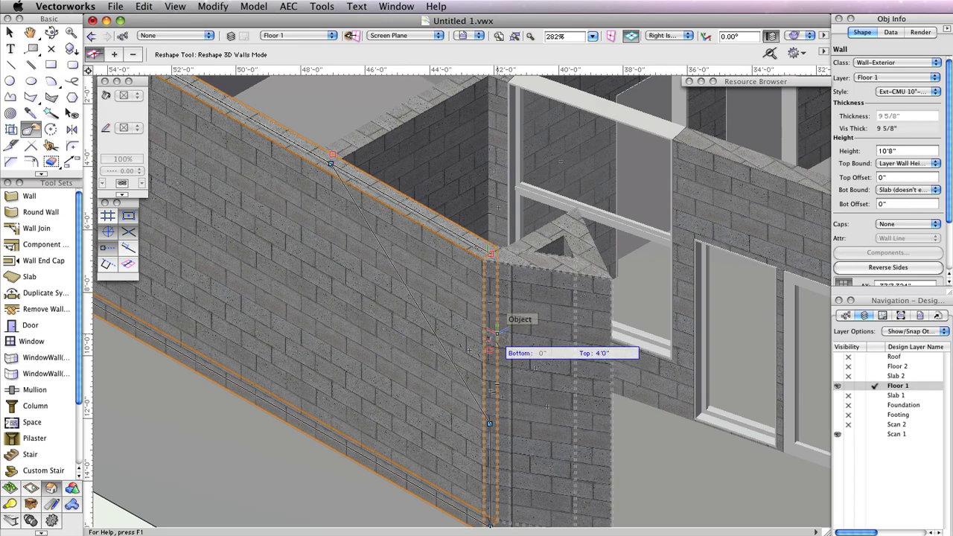
{"action": "left_click", "coordinate": [488, 401]}
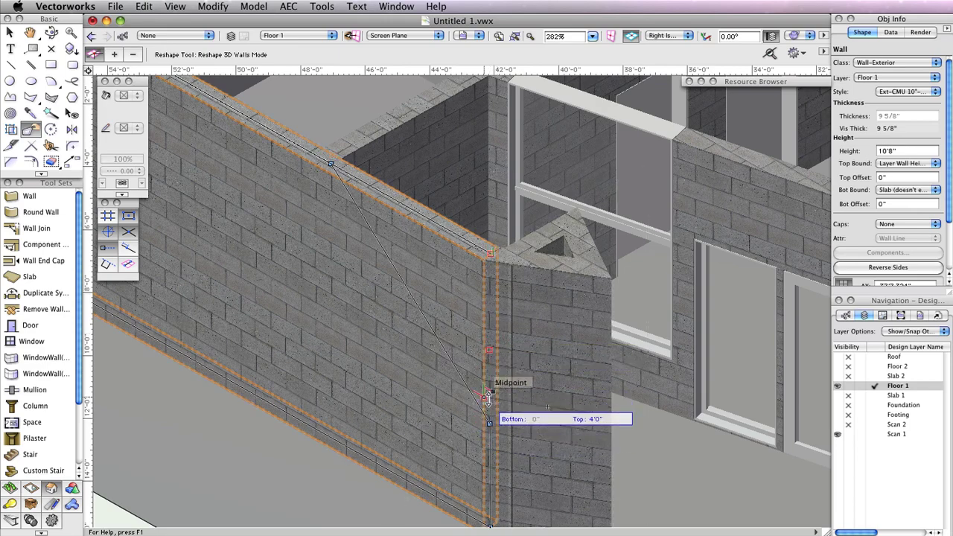
{"action": "left_click", "coordinate": [488, 399]}
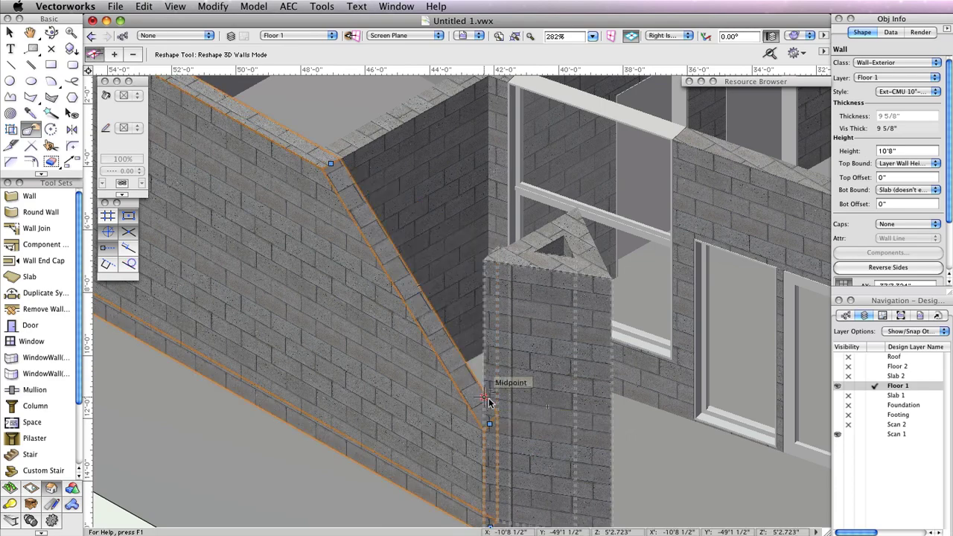
Drag the wall peak so the top steps down partway along the wall
{"action": "left_click", "coordinate": [116, 55]}
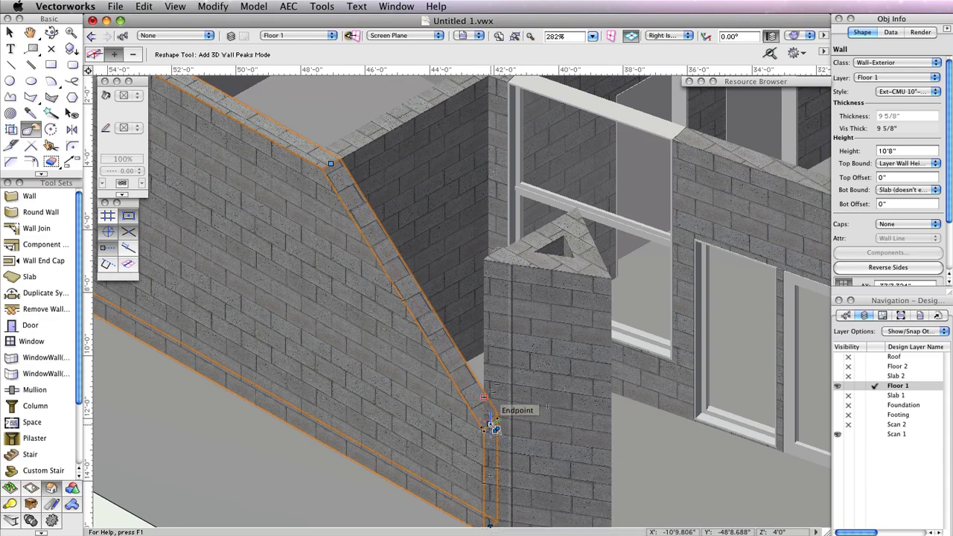
{"action": "mouse_move", "coordinate": [493, 426]}
{"action": "left_mouse_down"}
{"action": "mouse_move", "coordinate": [394, 388]}
{"action": "mouse_move", "coordinate": [331, 337]}
{"action": "left_mouse_up"}
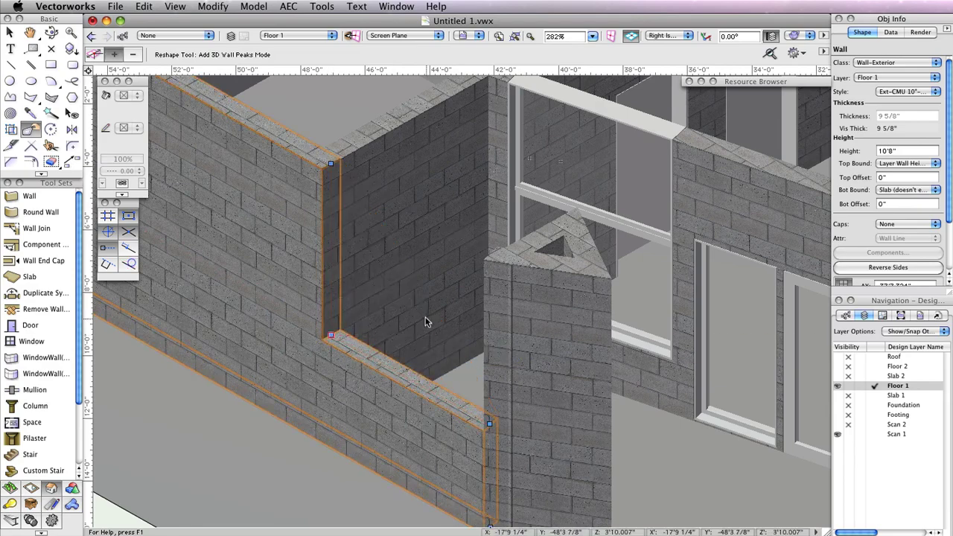
{"action": "left_click", "coordinate": [51, 33]}
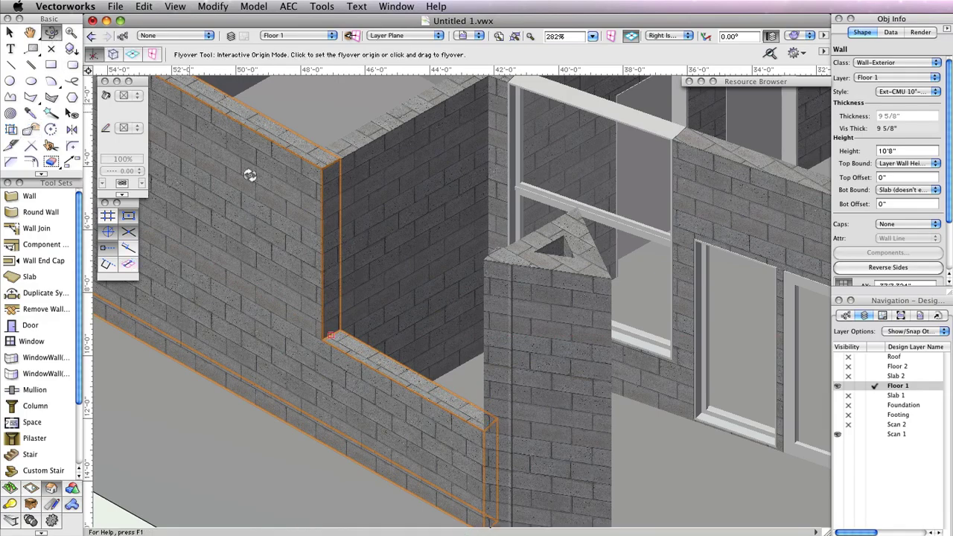
Orbit and pan around the brick walls and windows in 3D, then return to Top/Plan view
{"action": "left_click_drag", "start_coordinate": [357, 388], "coordinate": [422, 371]}
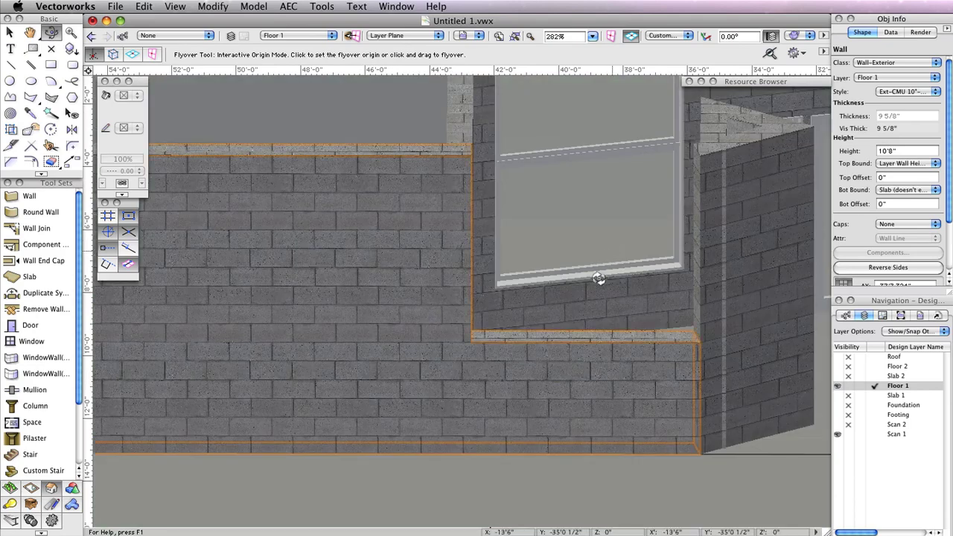
{"action": "key", "text": "h"}
{"action": "mouse_move", "coordinate": [606, 249]}
{"action": "left_mouse_down"}
{"action": "mouse_move", "coordinate": [521, 344]}
{"action": "mouse_move", "coordinate": [568, 390]}
{"action": "mouse_move", "coordinate": [532, 401]}
{"action": "mouse_move", "coordinate": [511, 395]}
{"action": "mouse_move", "coordinate": [673, 447]}
{"action": "left_mouse_up"}
{"action": "key", "text": "shift+c"}
{"action": "key", "text": "h"}
{"action": "left_click_drag", "start_coordinate": [641, 397], "coordinate": [588, 353]}
{"action": "key", "text": "shift+c"}
{"action": "scroll", "coordinate": [587, 353], "scroll_direction": "down", "scroll_amount": 2}
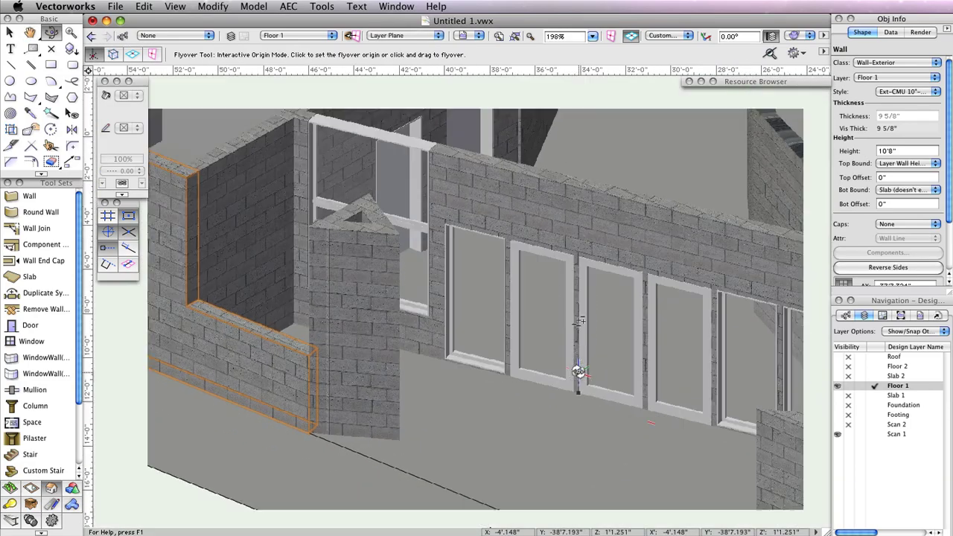
{"action": "left_click_drag", "start_coordinate": [578, 371], "coordinate": [582, 395]}
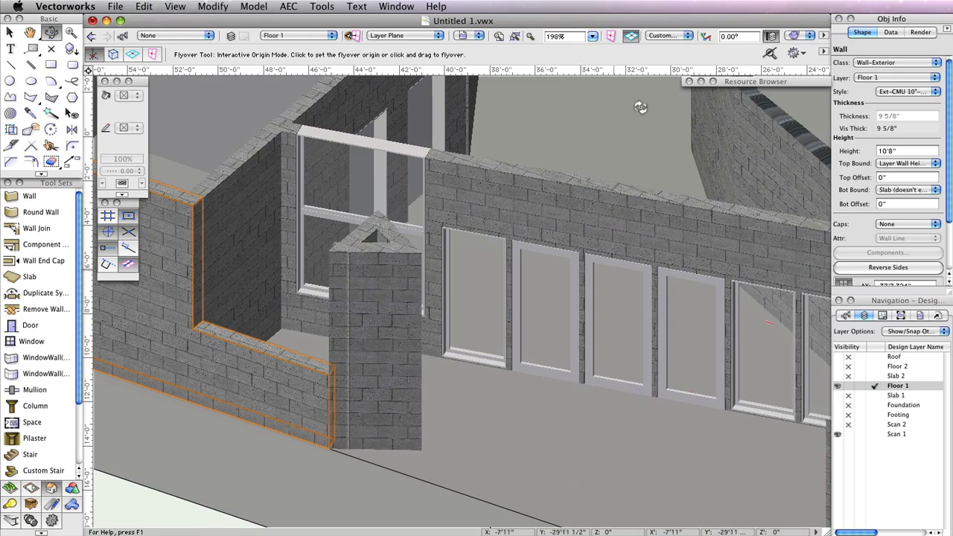
{"action": "left_click", "coordinate": [666, 36]}
{"action": "left_click", "coordinate": [695, 50]}
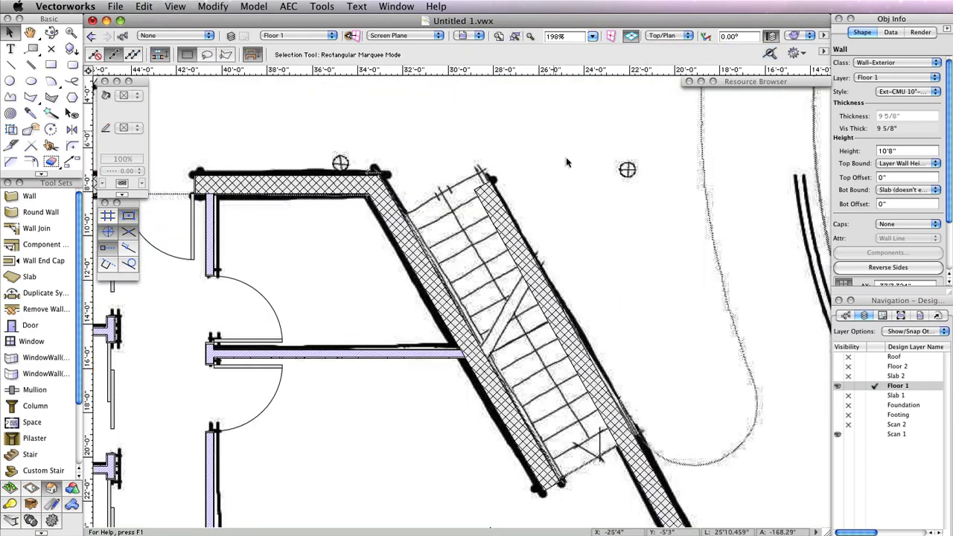
Zoom out to the full Floor 1 plan, select the thin diagonal wall, and zoom in on it
{"action": "key", "text": "Escape"}
{"action": "left_click", "coordinate": [514, 37]}
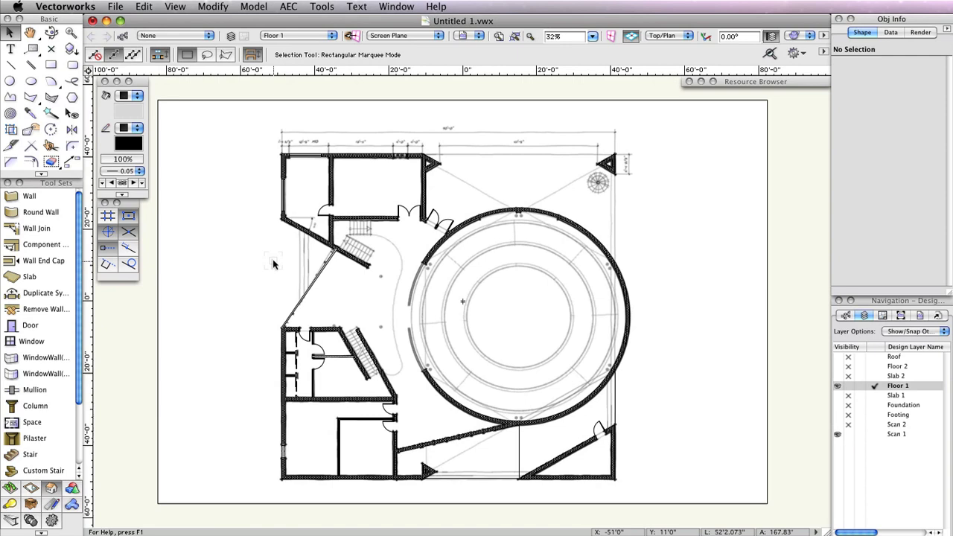
{"action": "left_click", "coordinate": [309, 287]}
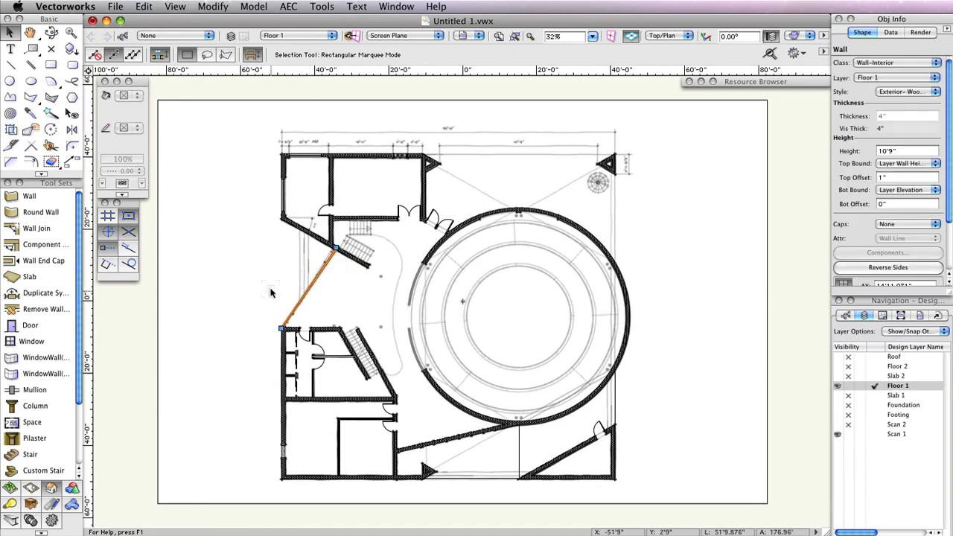
{"action": "scroll", "coordinate": [275, 279], "scroll_direction": "up", "scroll_amount": 2}
{"action": "scroll", "coordinate": [275, 261], "scroll_direction": "up", "scroll_amount": 3}
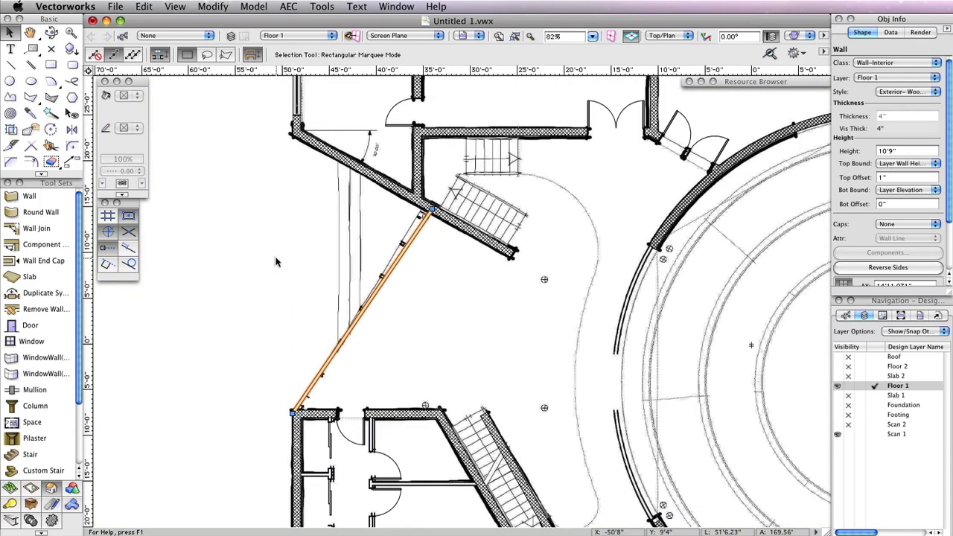
{"action": "scroll", "coordinate": [276, 260], "scroll_direction": "up", "scroll_amount": 1}
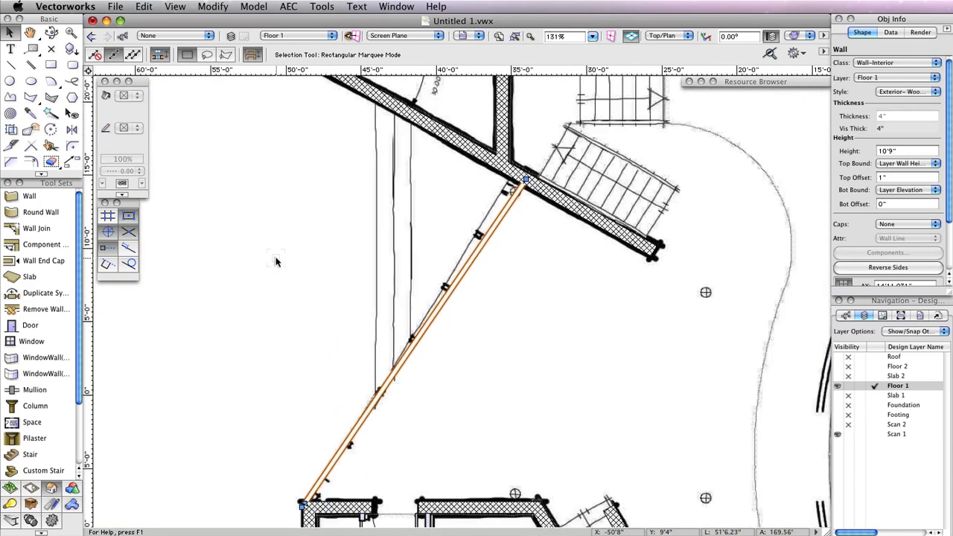
{"action": "middle_click_drag", "start_coordinate": [276, 260], "coordinate": [292, 230]}
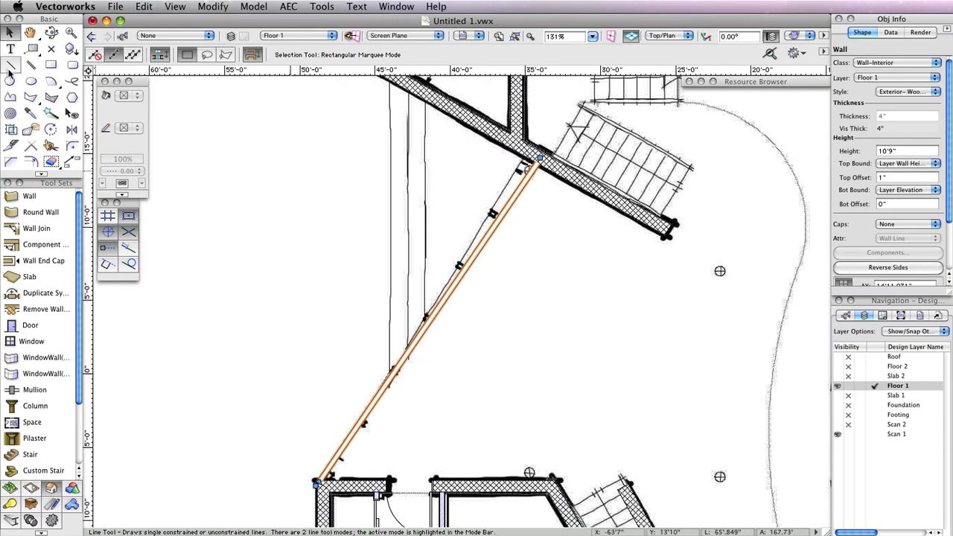
Draw a roughly 3'9" line perpendicular from the diagonal wall's midpoint
{"action": "left_click", "coordinate": [10, 64]}
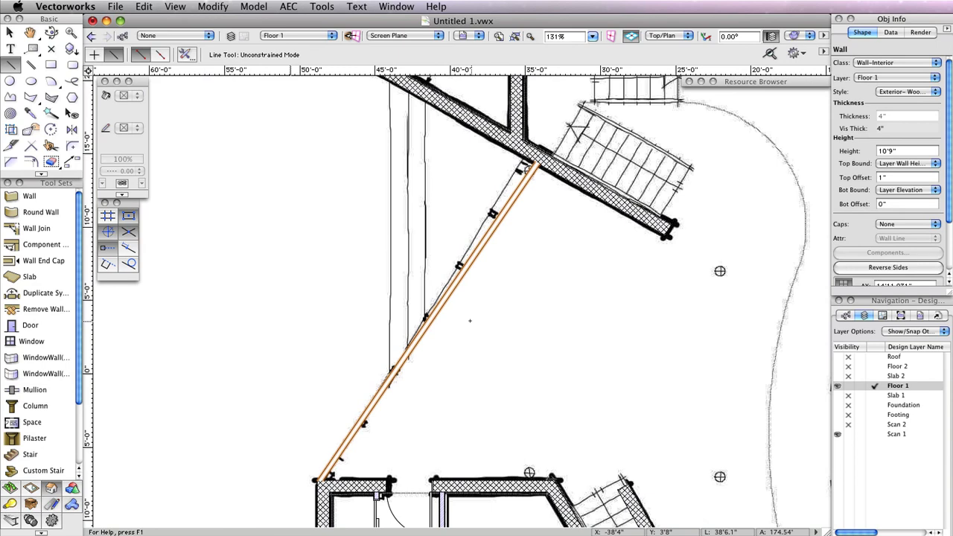
{"action": "left_click", "coordinate": [430, 320]}
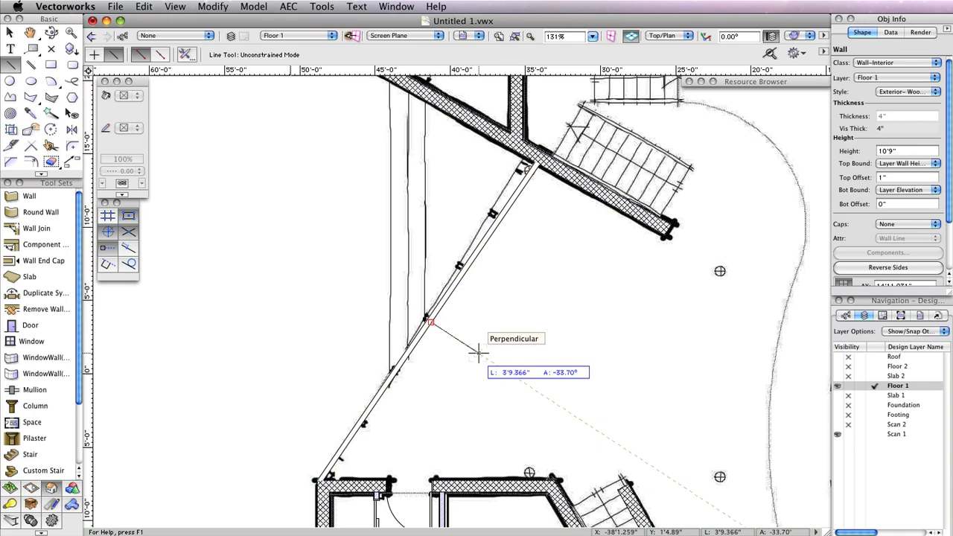
{"action": "left_click", "coordinate": [478, 353]}
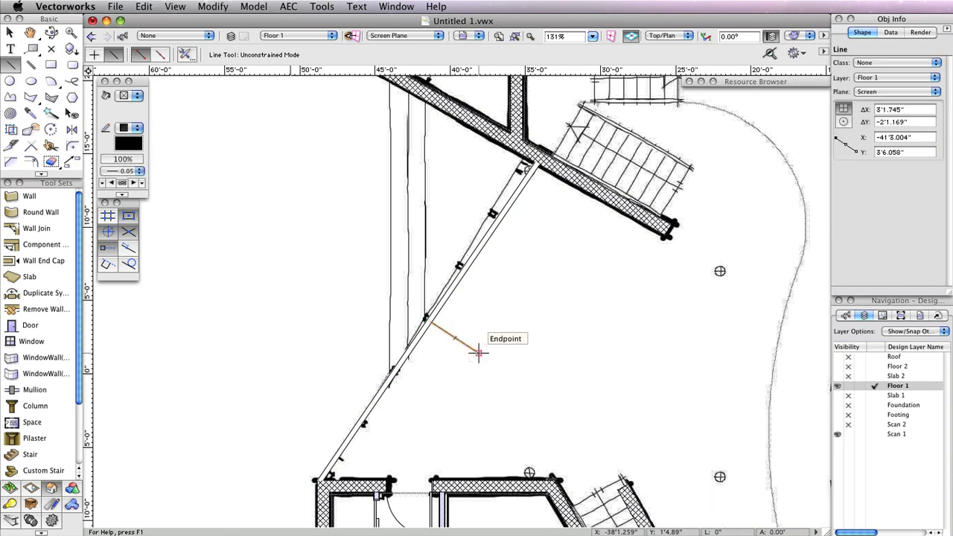
{"action": "left_click", "coordinate": [31, 341]}
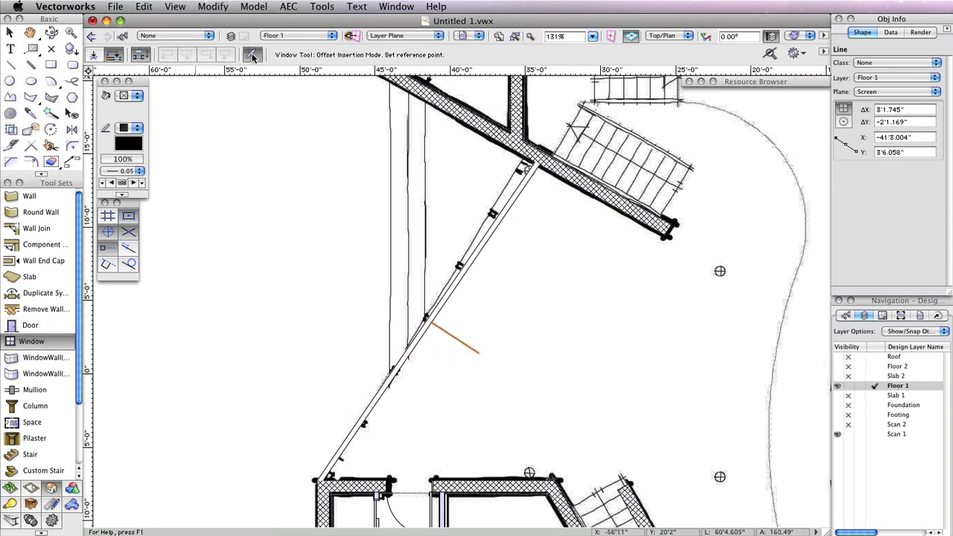
Set the window to a Casement sash, 3'10" wide and 7'0" high
{"action": "left_click", "coordinate": [316, 187]}
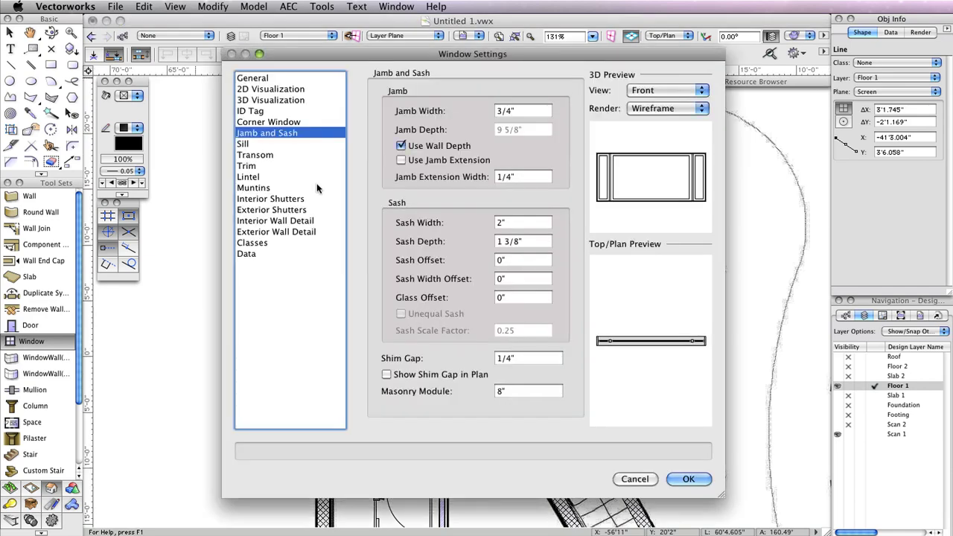
{"action": "left_click", "coordinate": [265, 78]}
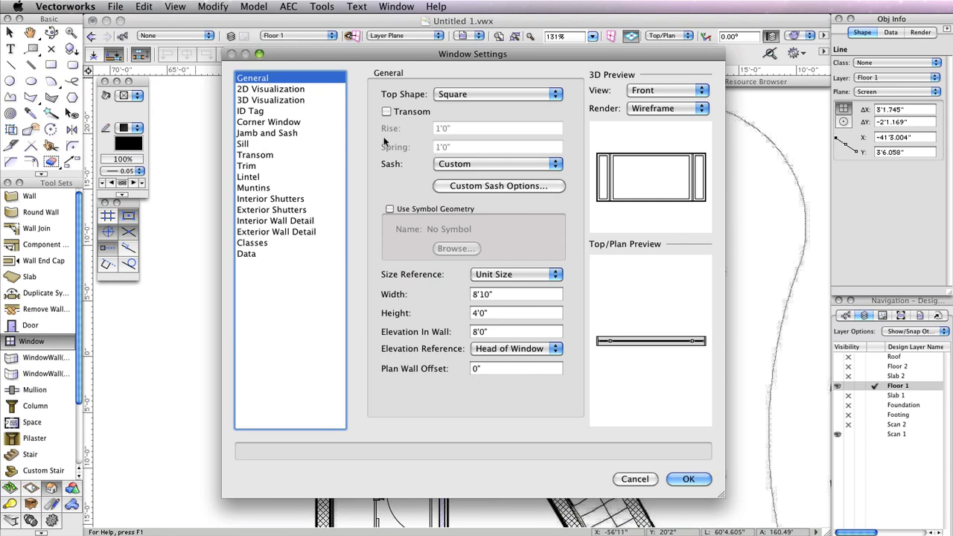
{"action": "left_click", "coordinate": [477, 169]}
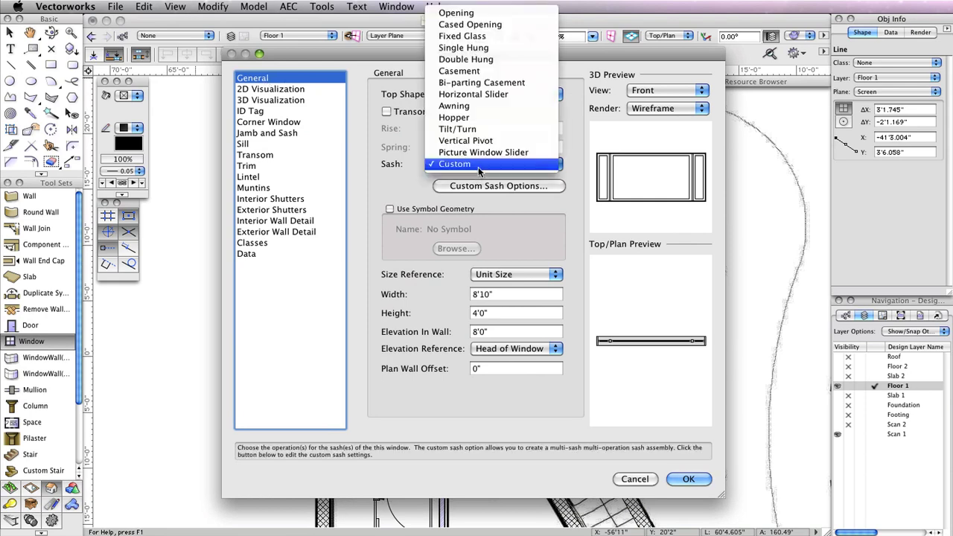
{"action": "left_click", "coordinate": [460, 71]}
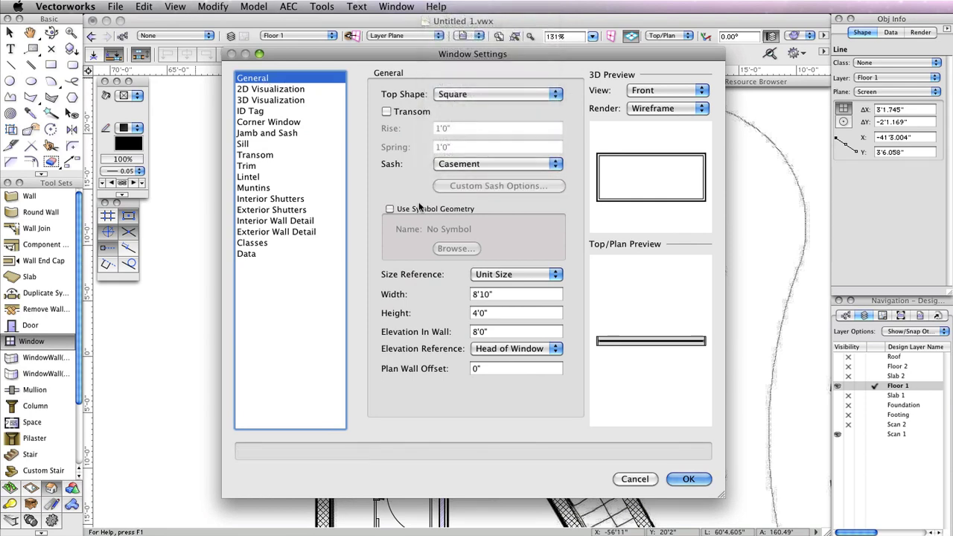
{"action": "left_click", "coordinate": [500, 295]}
{"action": "double_click", "coordinate": [500, 295]}
{"action": "type", "text": "3'10"}
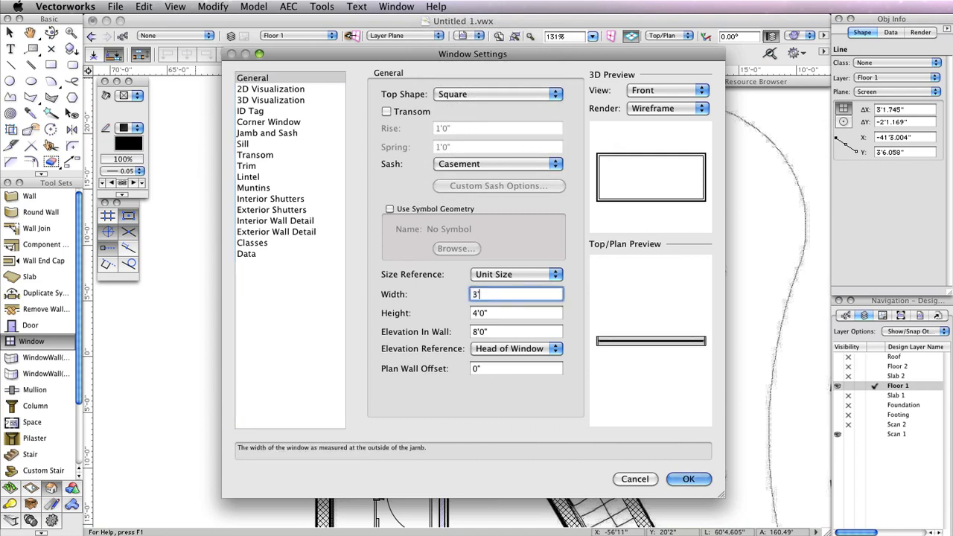
{"action": "key", "text": "Tab"}
{"action": "type", "text": "7'"}
{"action": "key", "text": "Tab"}
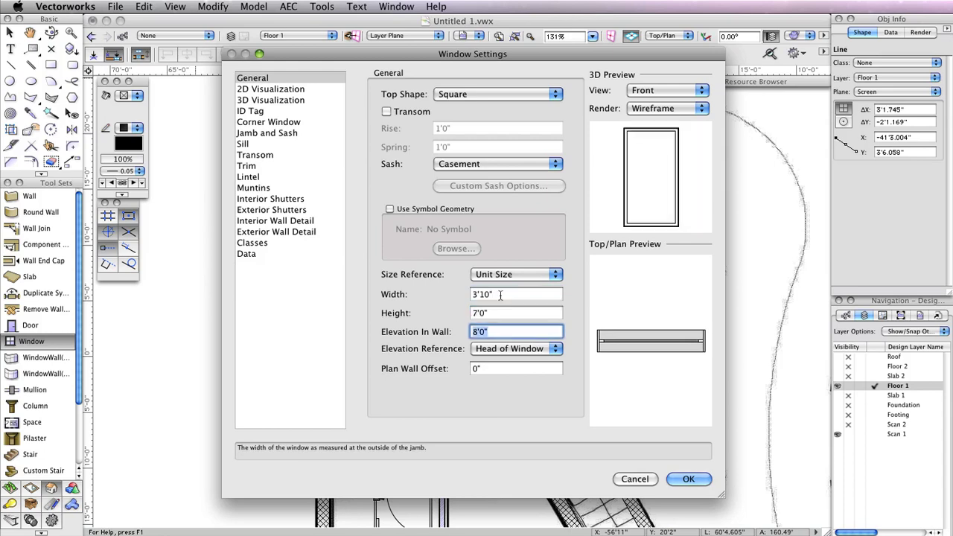
Set Elevation In Wall to 0 measured from Sill of Window, check jamb and sash, and accept
{"action": "left_click", "coordinate": [500, 332]}
{"action": "double_click", "coordinate": [500, 332]}
{"action": "type", "text": "0"}
{"action": "key", "text": "Tab"}
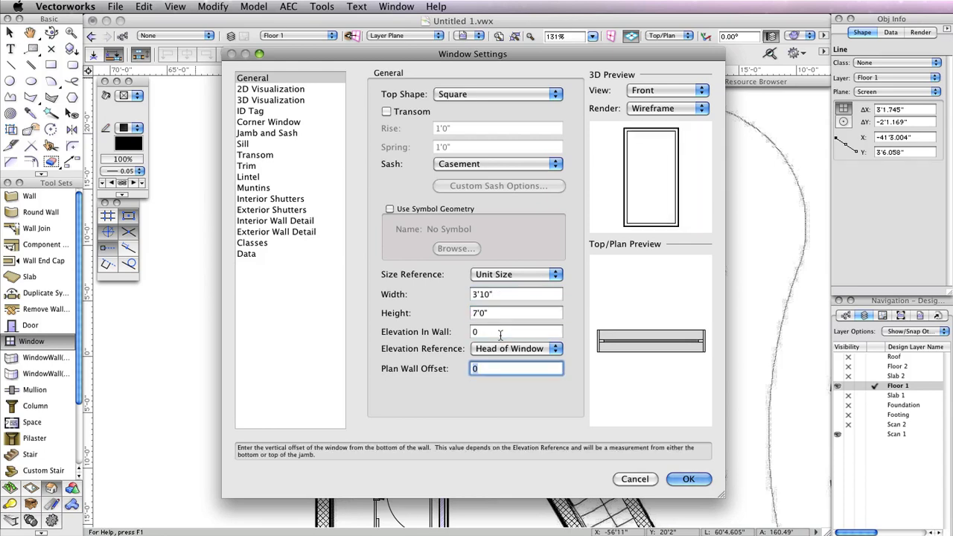
{"action": "left_click", "coordinate": [506, 348]}
{"action": "left_click", "coordinate": [503, 362]}
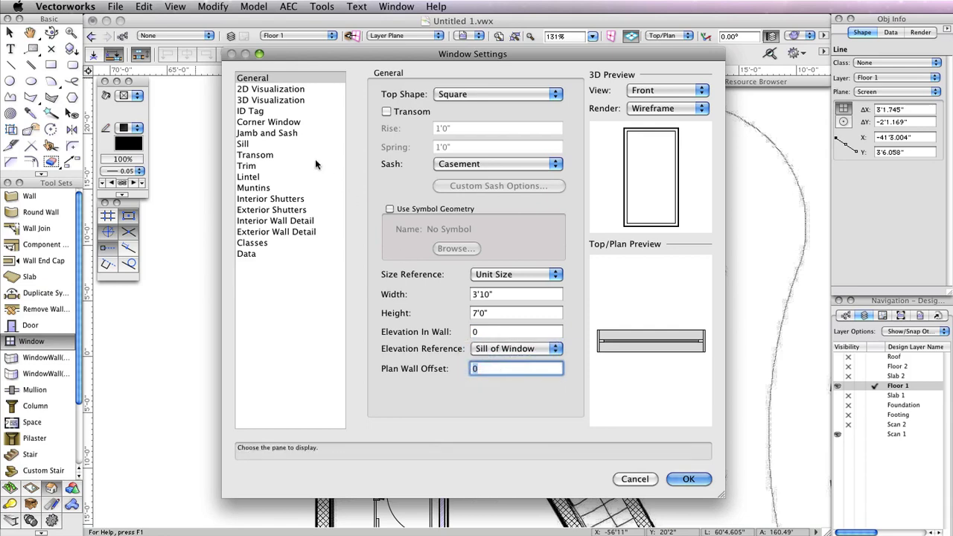
{"action": "left_click", "coordinate": [279, 132]}
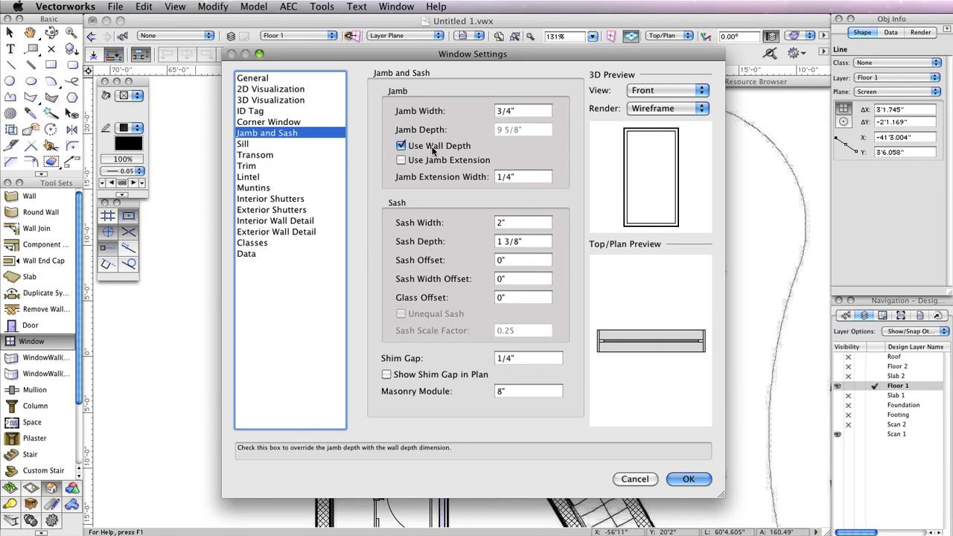
{"action": "left_click", "coordinate": [688, 479]}
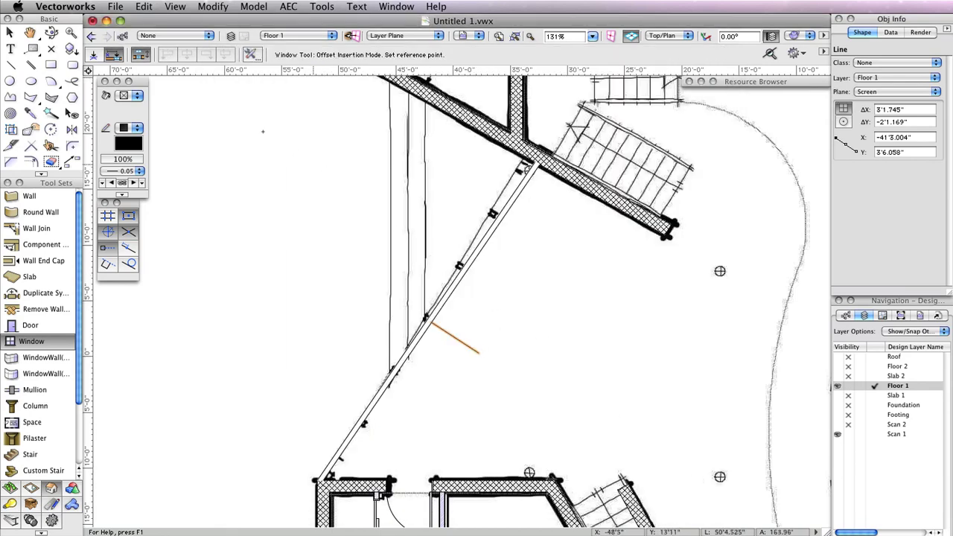
Fix the offset reference point at the diagonal wall's endpoint where the guide line ends
{"action": "left_click", "coordinate": [426, 318]}
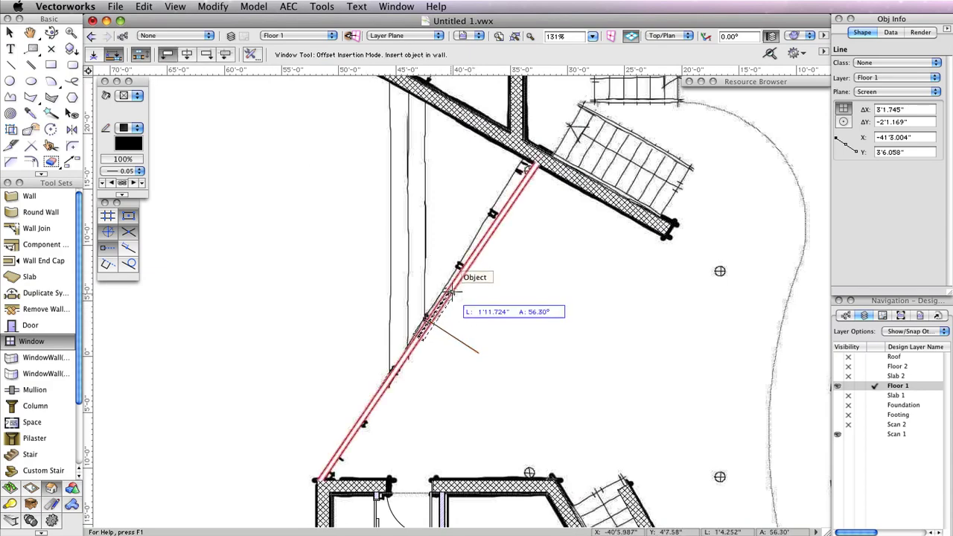
{"action": "scroll", "coordinate": [453, 285], "scroll_direction": "up", "scroll_amount": 3}
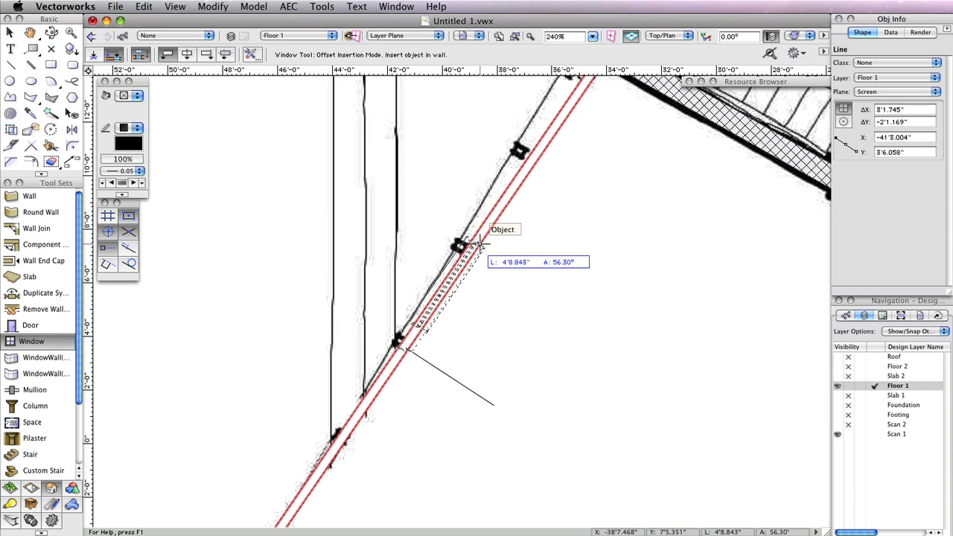
Insert the 3'10" by 7'0" casement window into the diagonal wall at an offset of 2 from its endpoint
{"action": "left_click", "coordinate": [480, 243]}
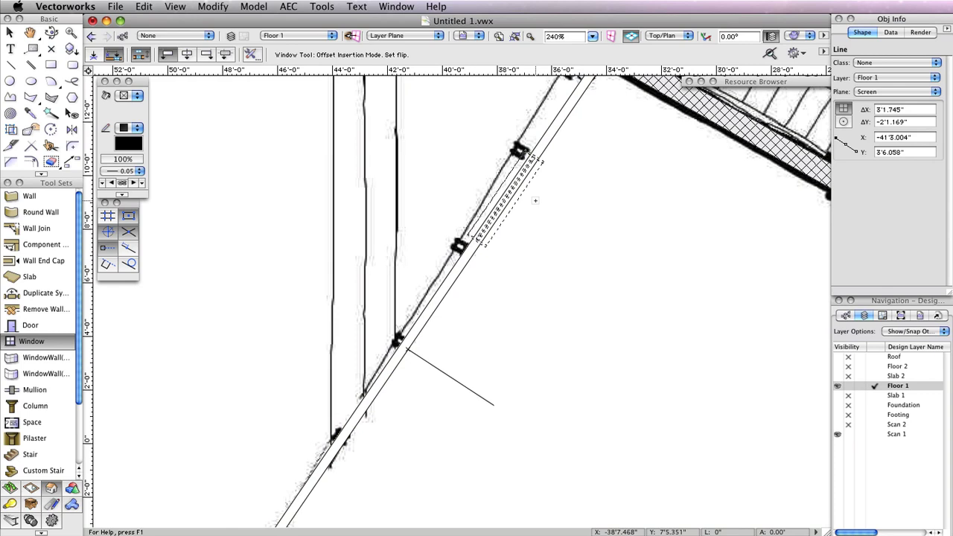
{"action": "left_click", "coordinate": [535, 200]}
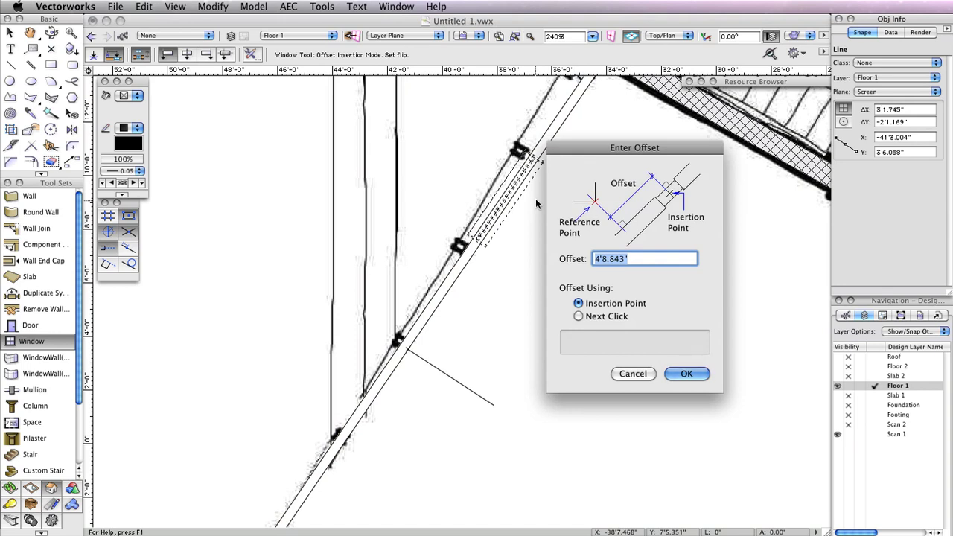
{"action": "type", "text": "2"}
{"action": "mouse_move", "coordinate": [688, 230]}
{"action": "mouse_move", "coordinate": [640, 307]}
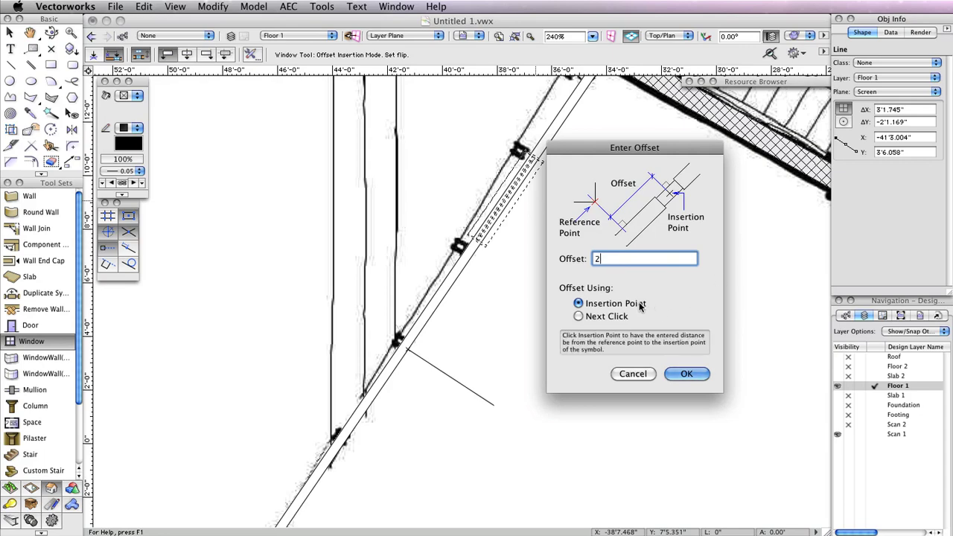
{"action": "left_click", "coordinate": [686, 374]}
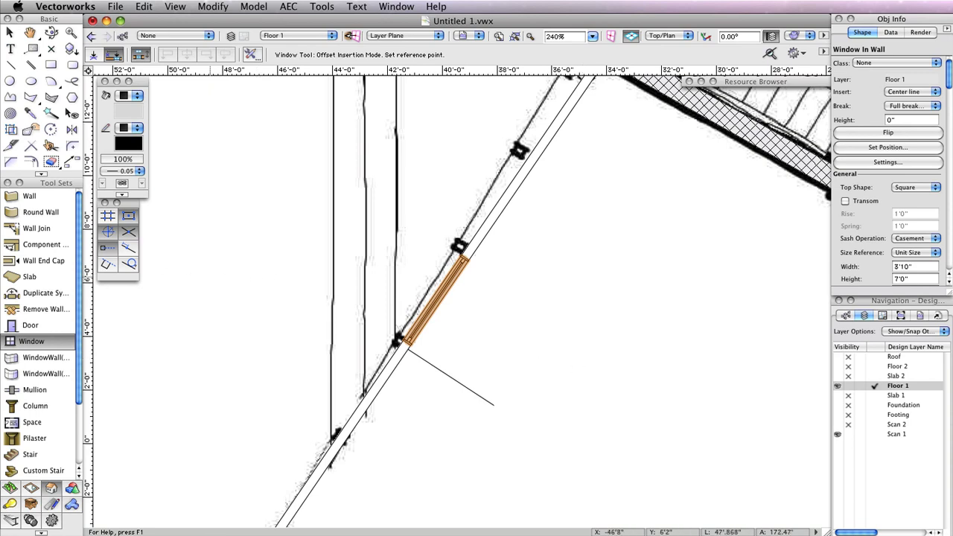
{"action": "left_click", "coordinate": [75, 163]}
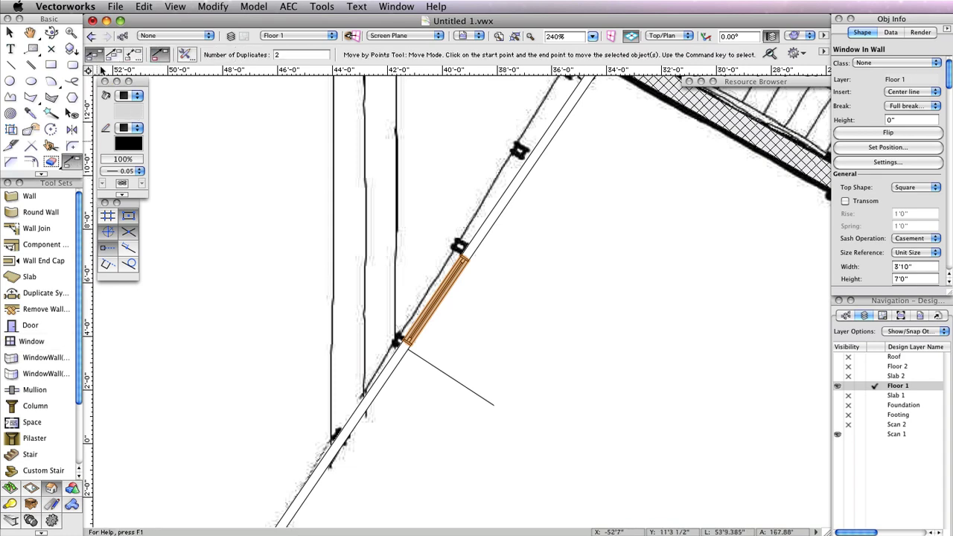
Copy the window twice up the diagonal wall, 4'2" apart, keeping the original with Move by Points
{"action": "left_click", "coordinate": [158, 59]}
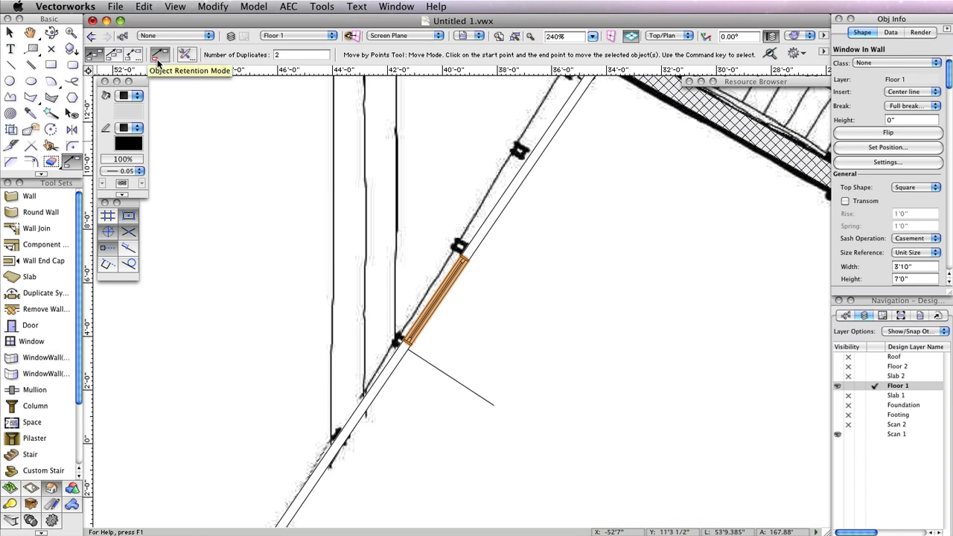
{"action": "left_click", "coordinate": [158, 59]}
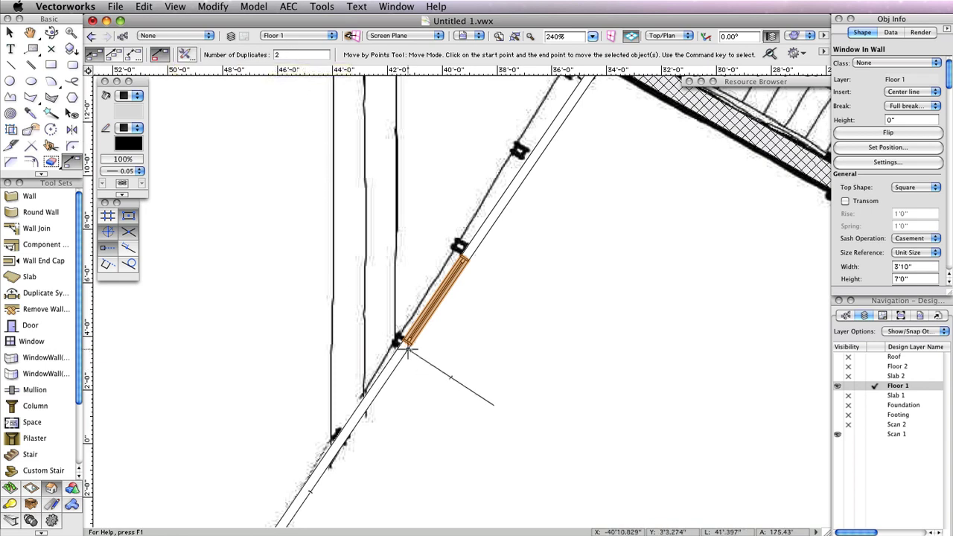
{"action": "key", "text": "z"}
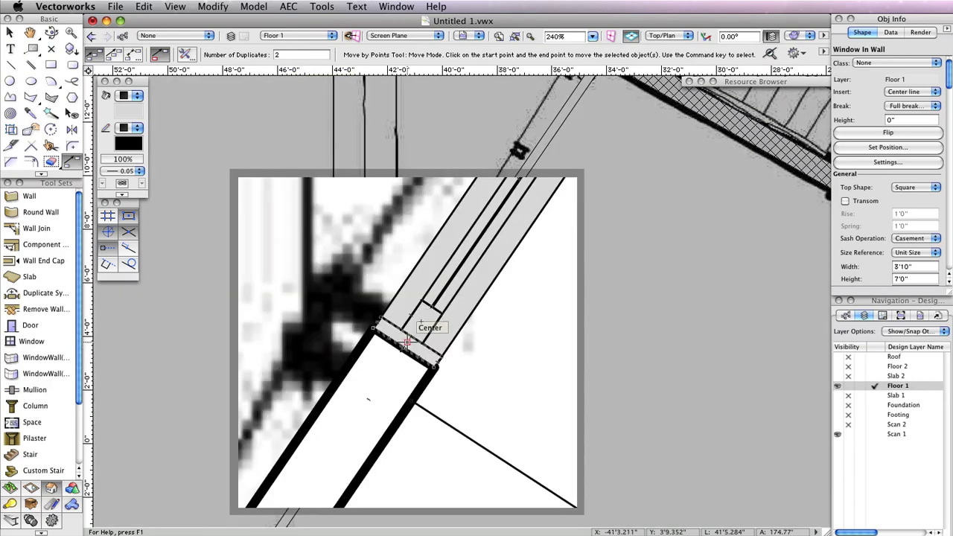
{"action": "left_click", "coordinate": [406, 343]}
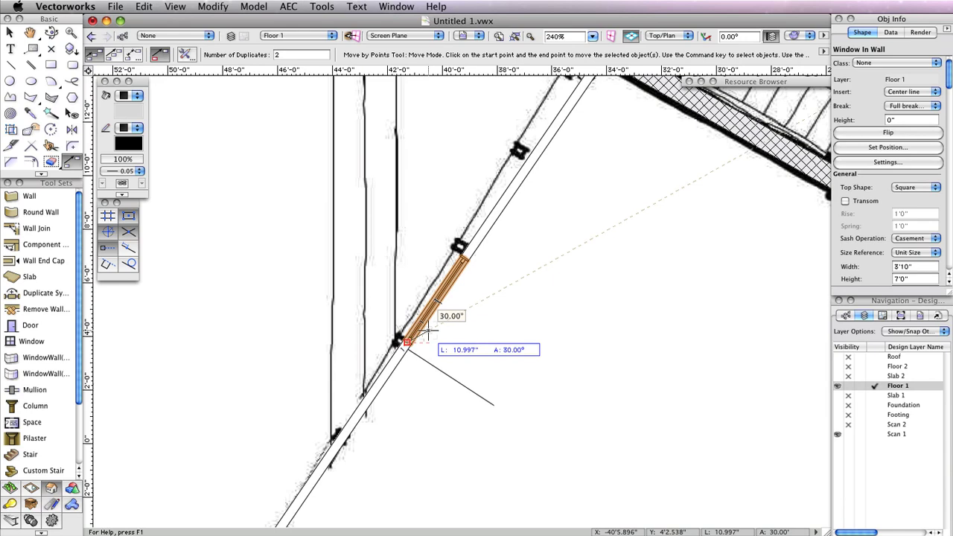
{"action": "key", "text": "Tab"}
{"action": "type", "text": "4'2"}
{"action": "key", "text": "Tab"}
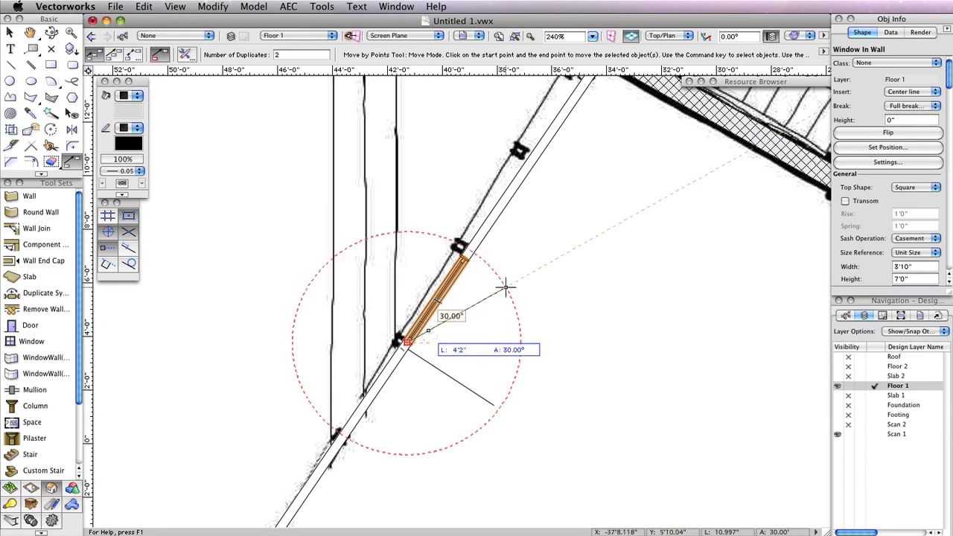
{"action": "left_click", "coordinate": [466, 251]}
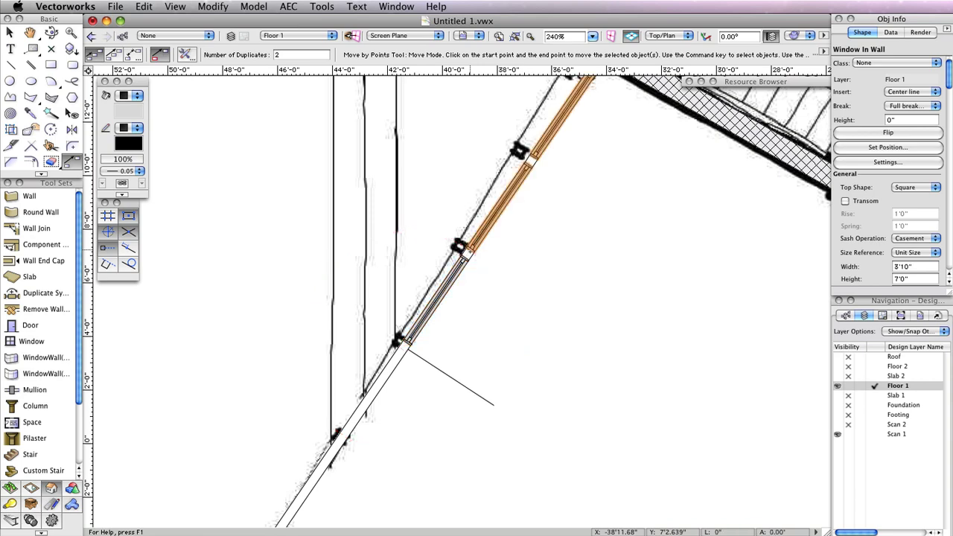
{"action": "middle_click_drag", "start_coordinate": [590, 208], "coordinate": [592, 251]}
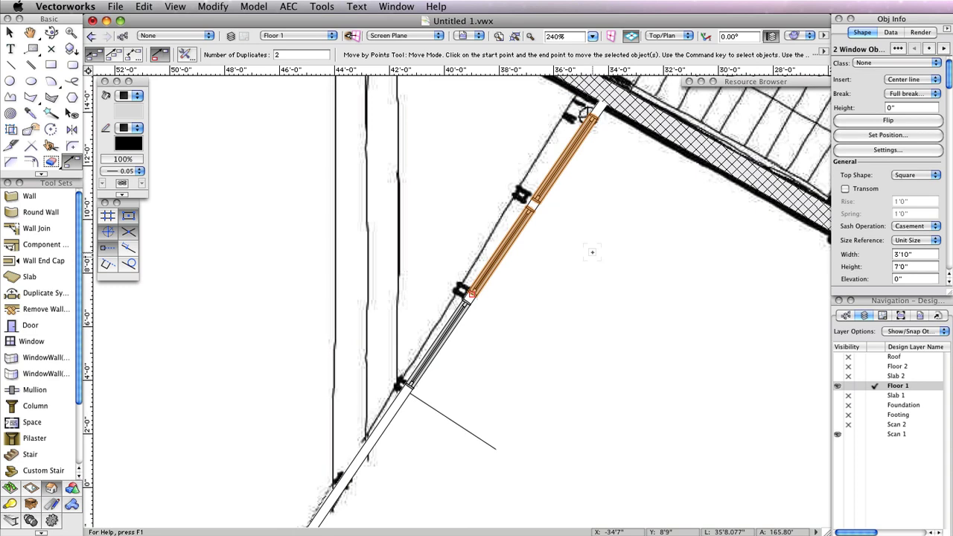
Mirror-duplicate the three windows about the wall endpoint so copies fill the lower wall
{"action": "key", "text": "x"}
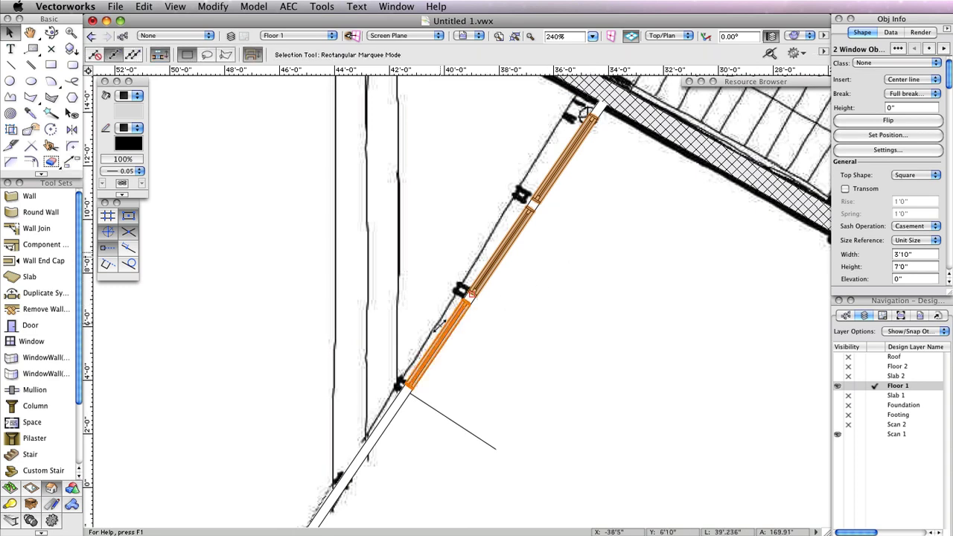
{"action": "left_click", "coordinate": [453, 321], "text": "shift"}
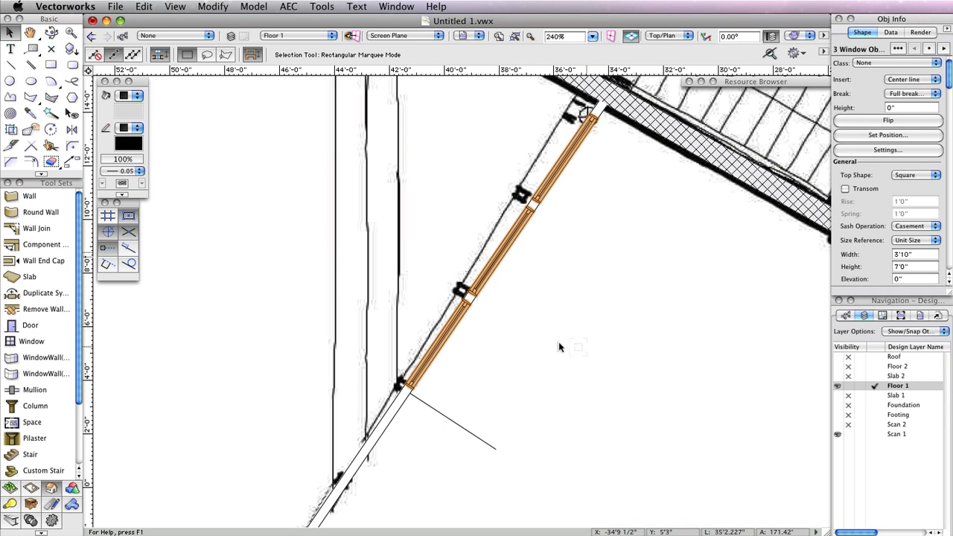
{"action": "left_click", "coordinate": [72, 128]}
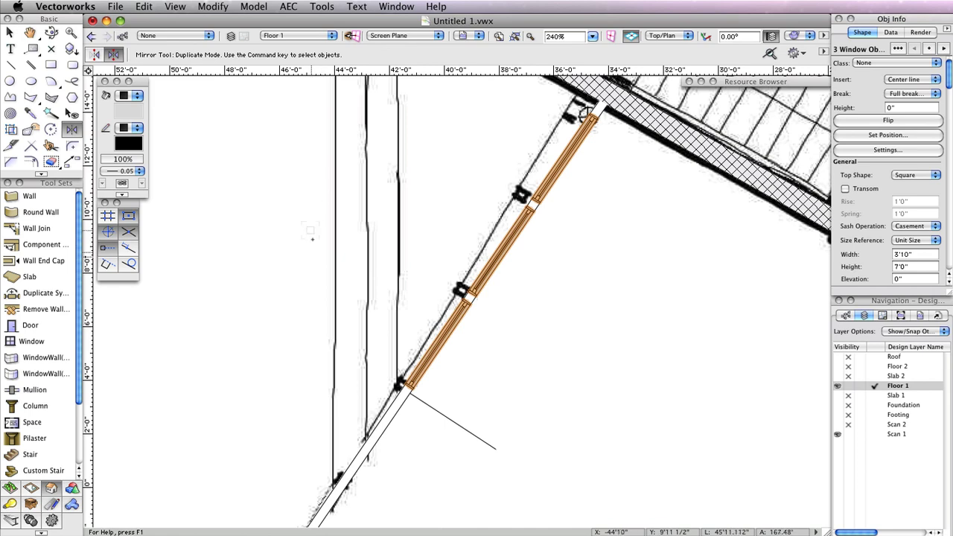
{"action": "left_click", "coordinate": [496, 447]}
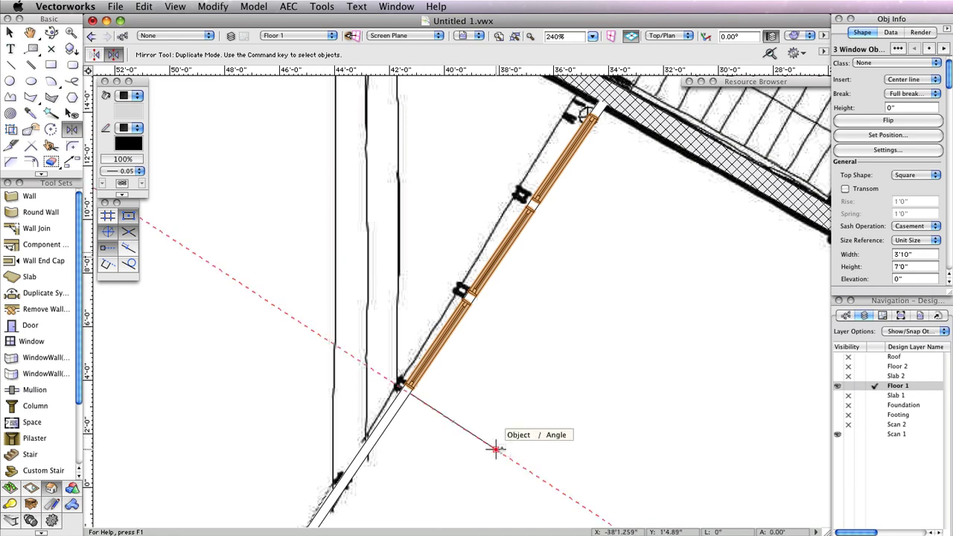
{"action": "left_click", "coordinate": [408, 390]}
{"action": "scroll", "coordinate": [554, 373], "scroll_direction": "down", "scroll_amount": 2}
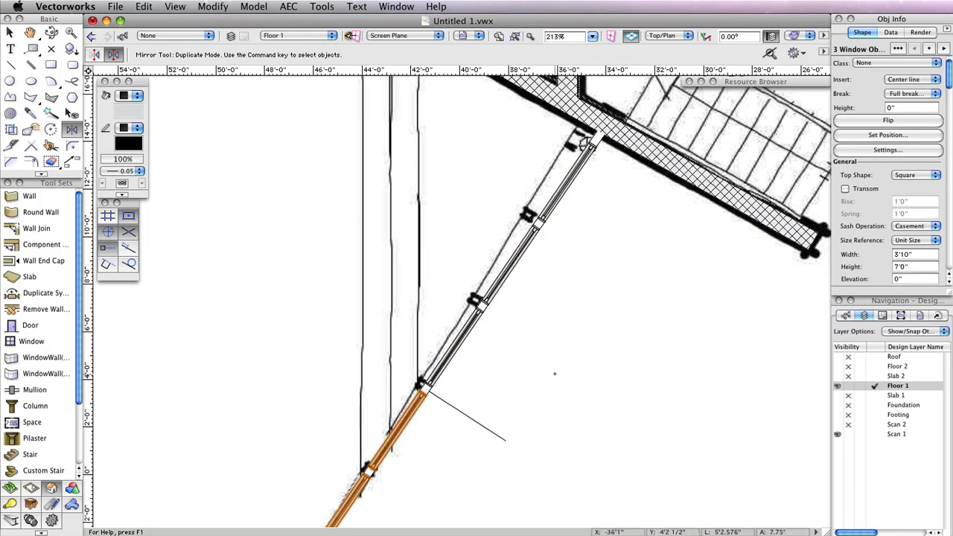
{"action": "scroll", "coordinate": [672, 276], "scroll_direction": "left", "scroll_amount": 3}
{"action": "scroll", "coordinate": [604, 287], "scroll_direction": "down", "scroll_amount": 3}
{"action": "scroll", "coordinate": [604, 288], "scroll_direction": "down", "scroll_amount": 1}
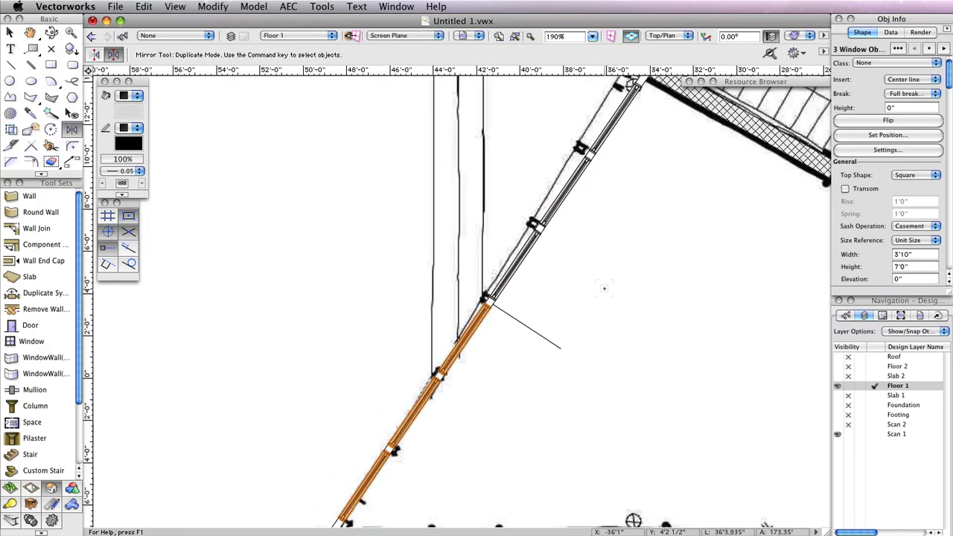
{"action": "scroll", "coordinate": [604, 287], "scroll_direction": "down", "scroll_amount": 2}
{"action": "middle_click_drag", "start_coordinate": [607, 286], "coordinate": [565, 258]}
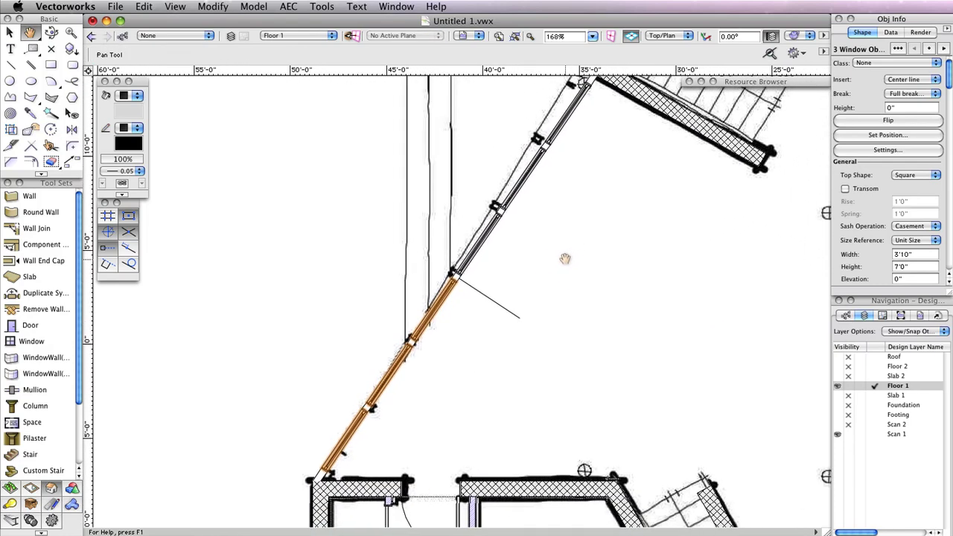
{"action": "key", "text": "x"}
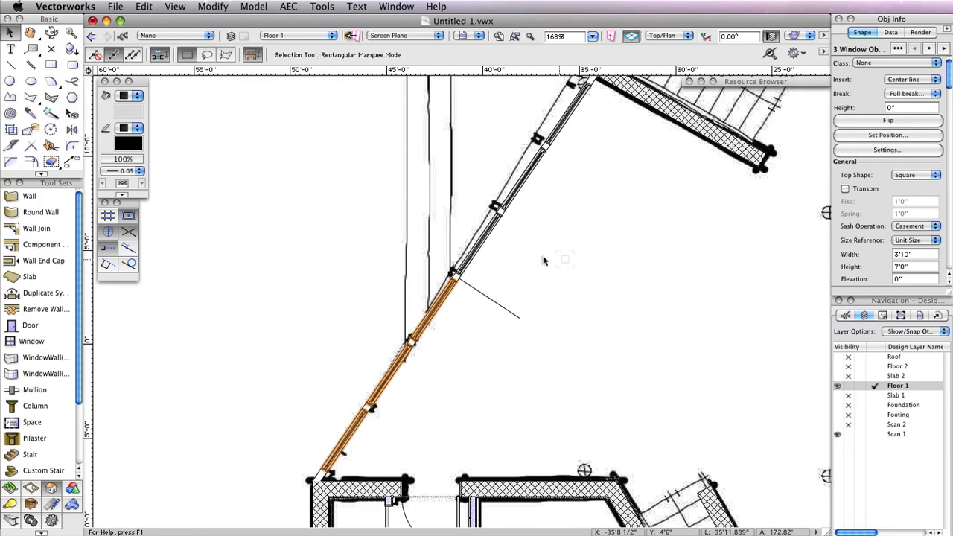
{"action": "left_click", "coordinate": [51, 32]}
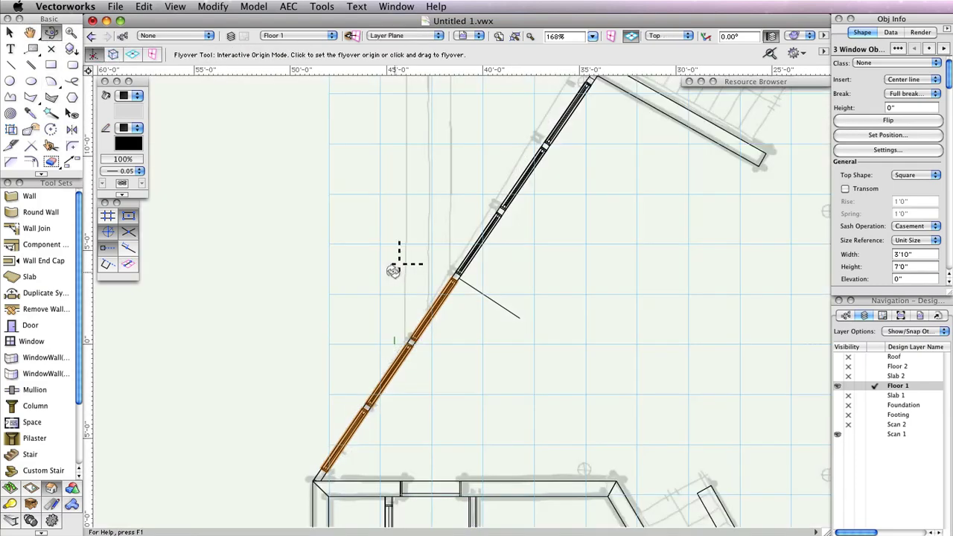
Orbit and pan the 3D view to frame the six-window casement row and the wall above
{"action": "left_click_drag", "start_coordinate": [398, 261], "coordinate": [514, 389]}
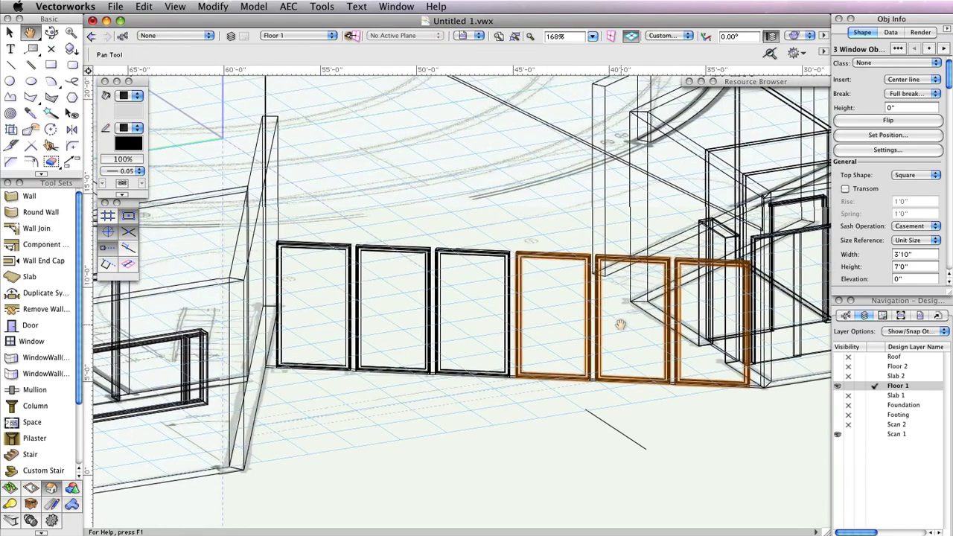
{"action": "left_click_drag", "start_coordinate": [453, 378], "coordinate": [487, 394]}
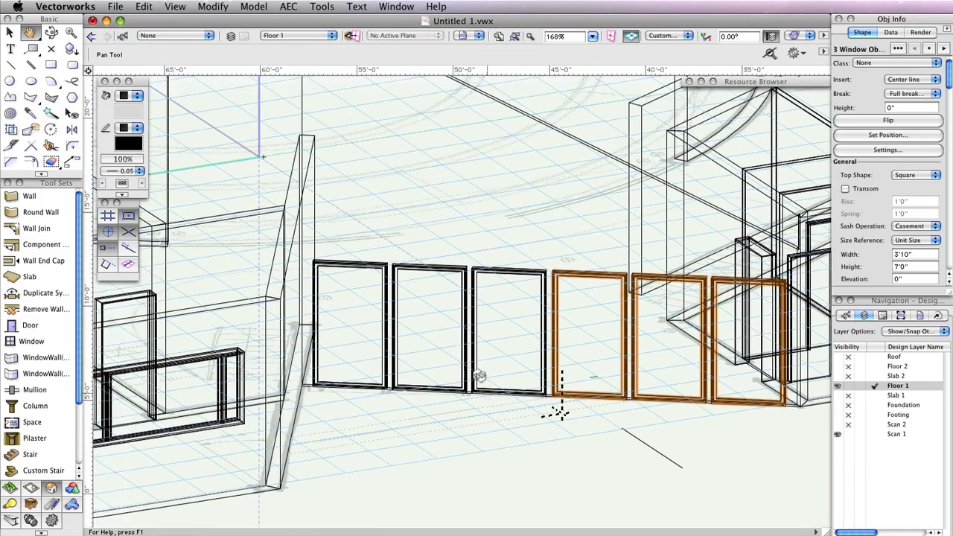
{"action": "mouse_move", "coordinate": [463, 354]}
{"action": "left_mouse_down"}
{"action": "mouse_move", "coordinate": [469, 422]}
{"action": "mouse_move", "coordinate": [460, 413]}
{"action": "left_mouse_up"}
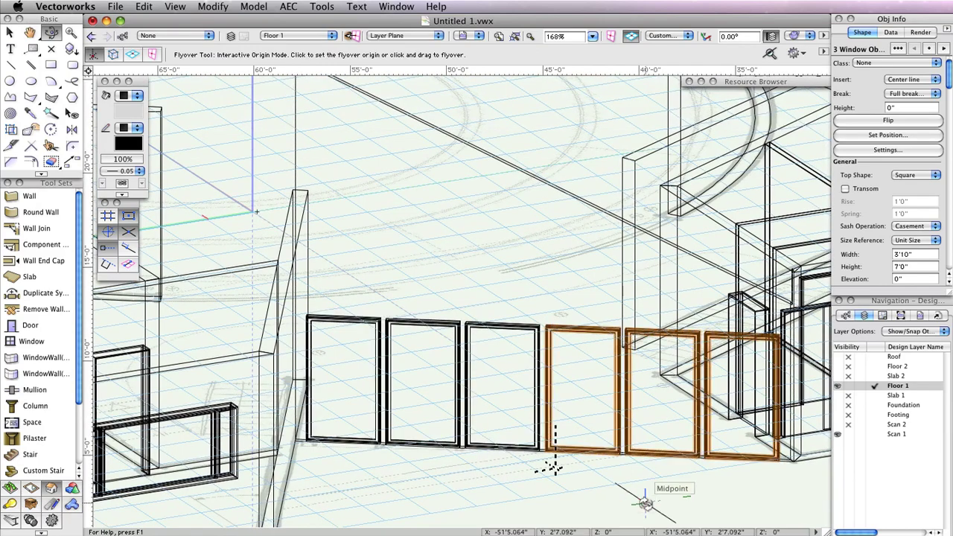
{"action": "key", "text": "x"}
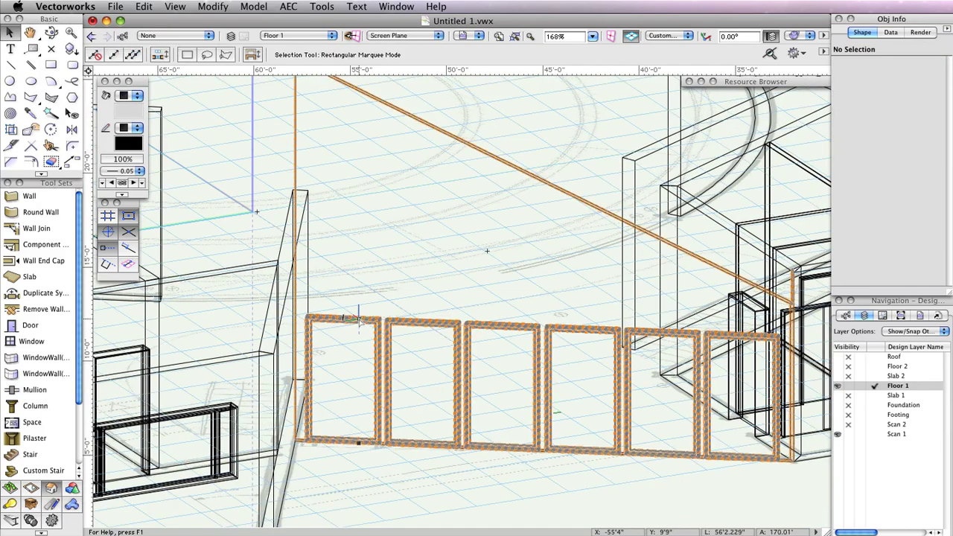
{"action": "left_click", "coordinate": [368, 318]}
Set the first window's elevation to 7'4" and its height to 10'4"
{"action": "left_click", "coordinate": [521, 476]}
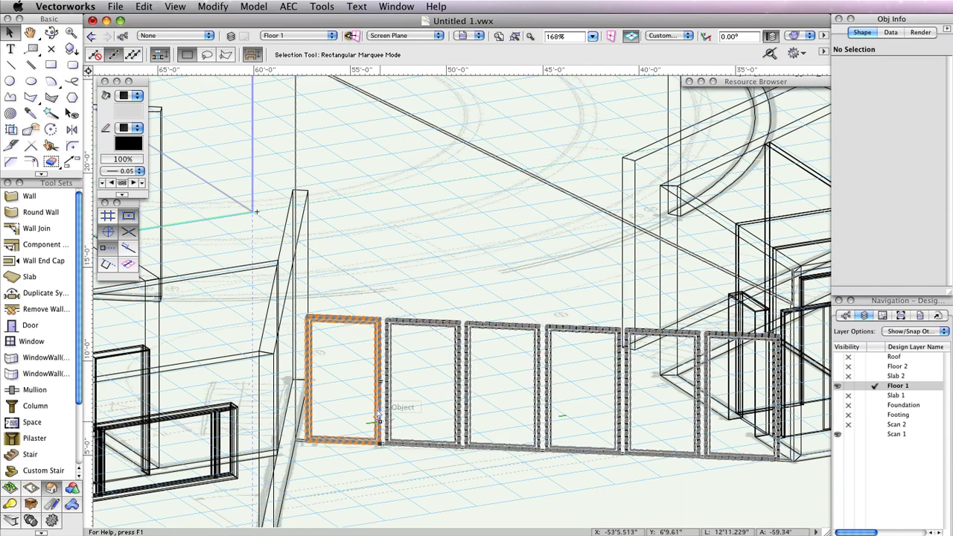
{"action": "left_click", "coordinate": [376, 419]}
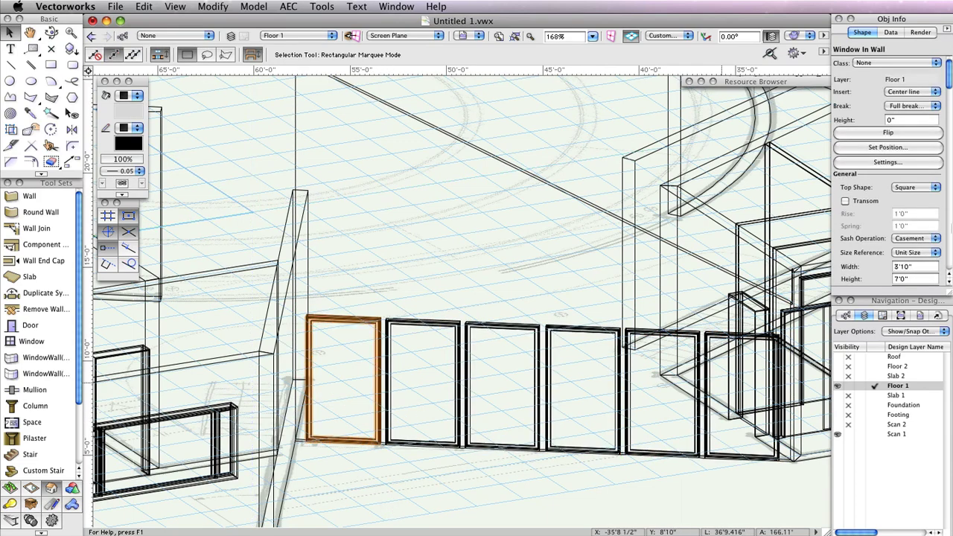
{"action": "left_click_drag", "start_coordinate": [949, 85], "coordinate": [949, 99]}
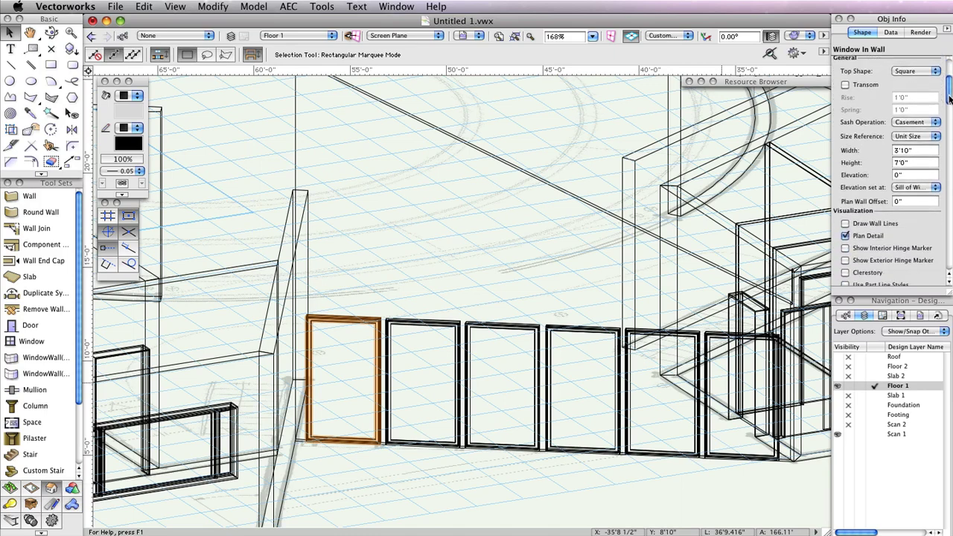
{"action": "left_click", "coordinate": [907, 174]}
{"action": "type", "text": "7'4"}
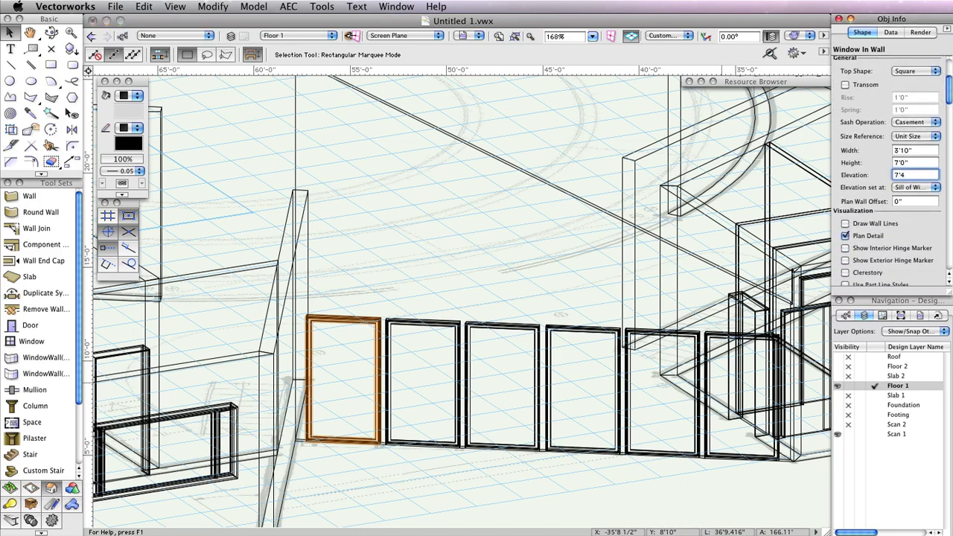
{"action": "key", "text": "Return"}
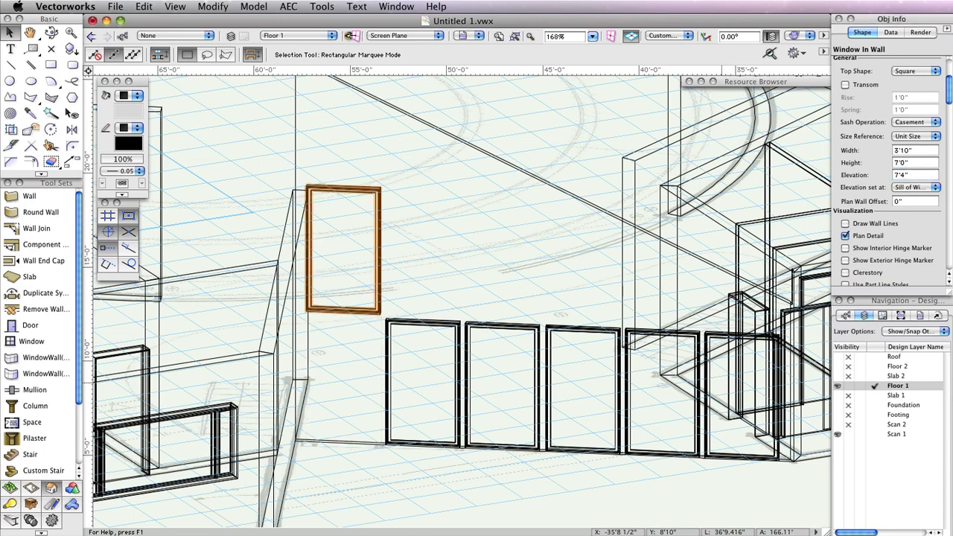
{"action": "left_click", "coordinate": [911, 162]}
{"action": "type", "text": "10'4"}
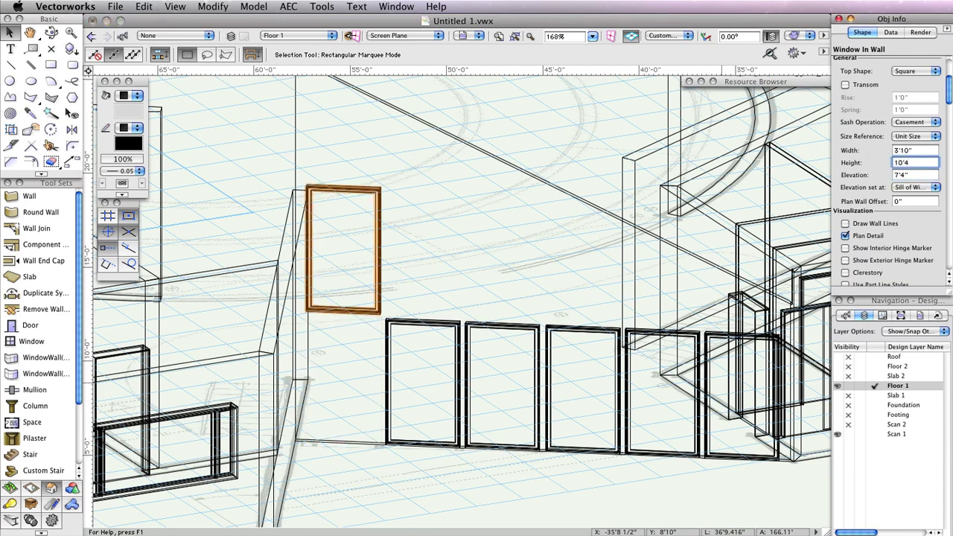
{"action": "key", "text": "Return"}
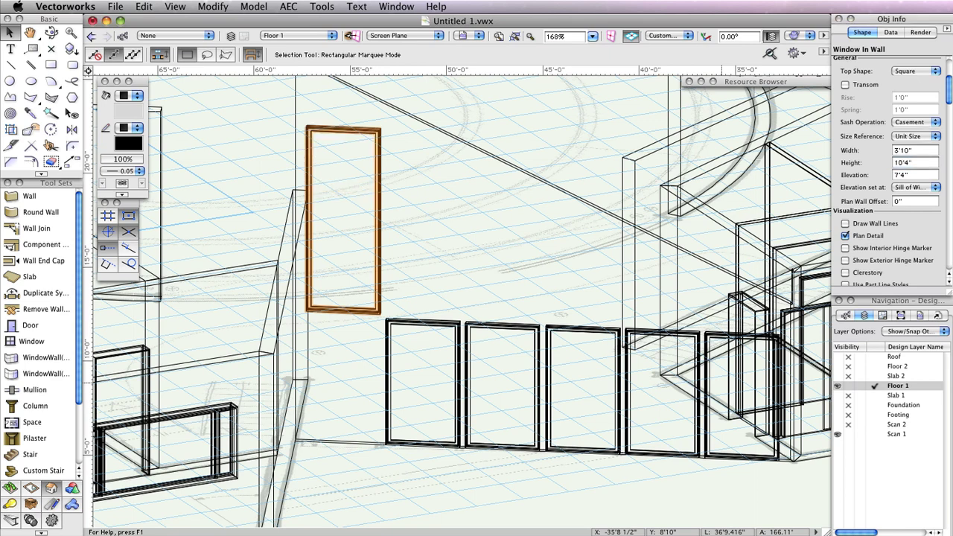
Give the window a sloped top with a rise of 1'8 3/8"
{"action": "left_click", "coordinate": [923, 70]}
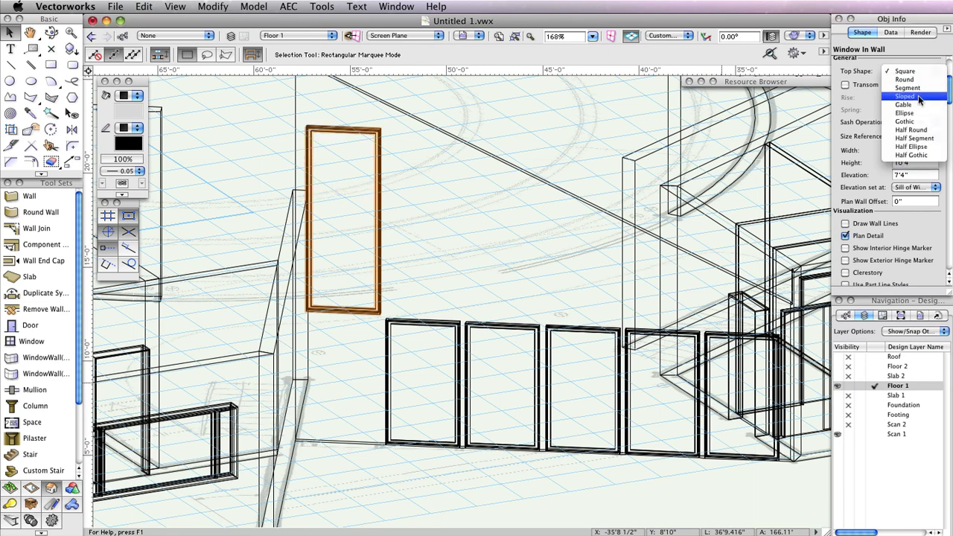
{"action": "left_click", "coordinate": [905, 96]}
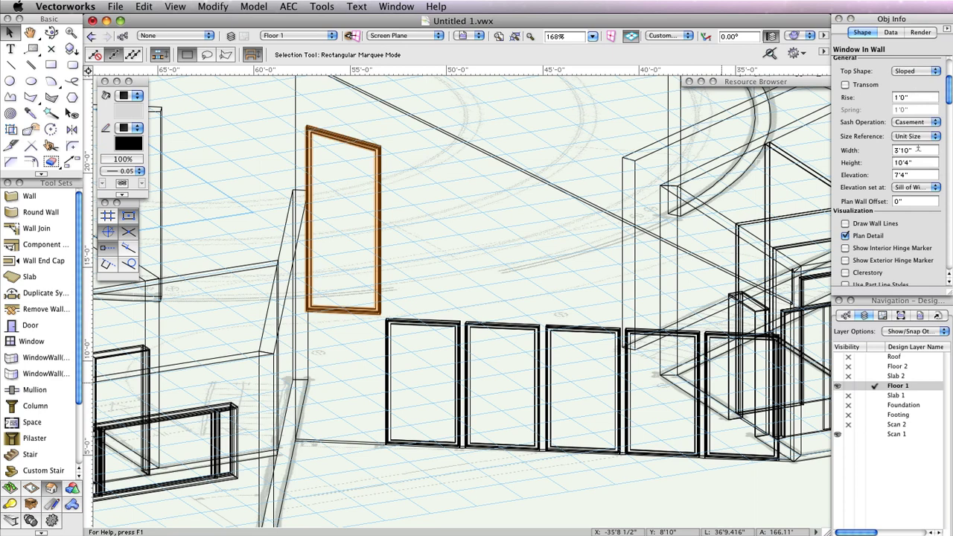
{"action": "left_click", "coordinate": [908, 94]}
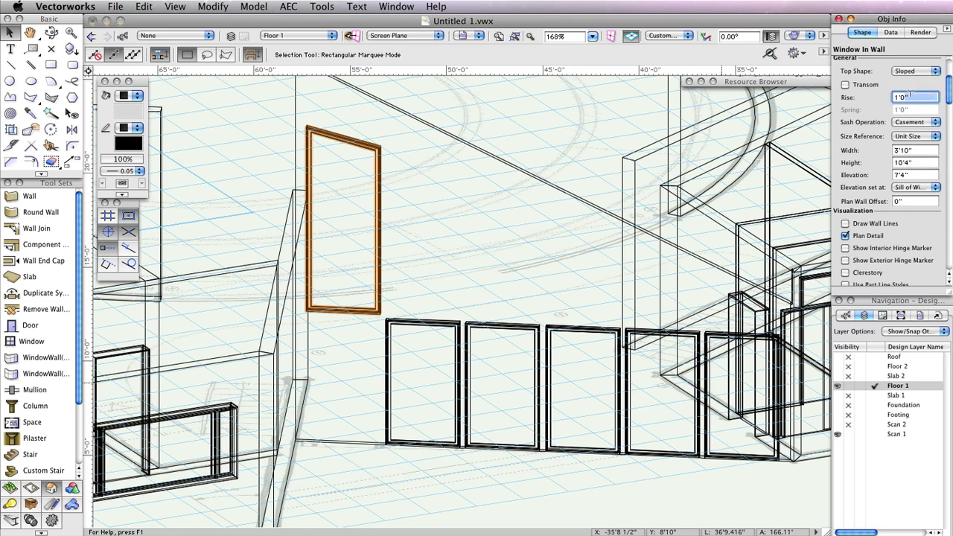
{"action": "type", "text": "1'8 3/8"}
{"action": "key", "text": "Return"}
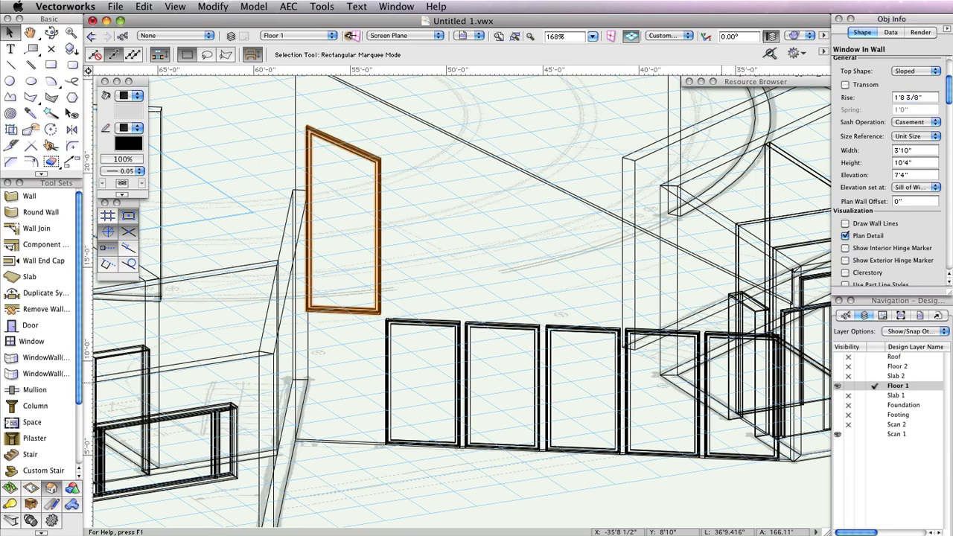
{"action": "key", "text": "ctrl+a"}
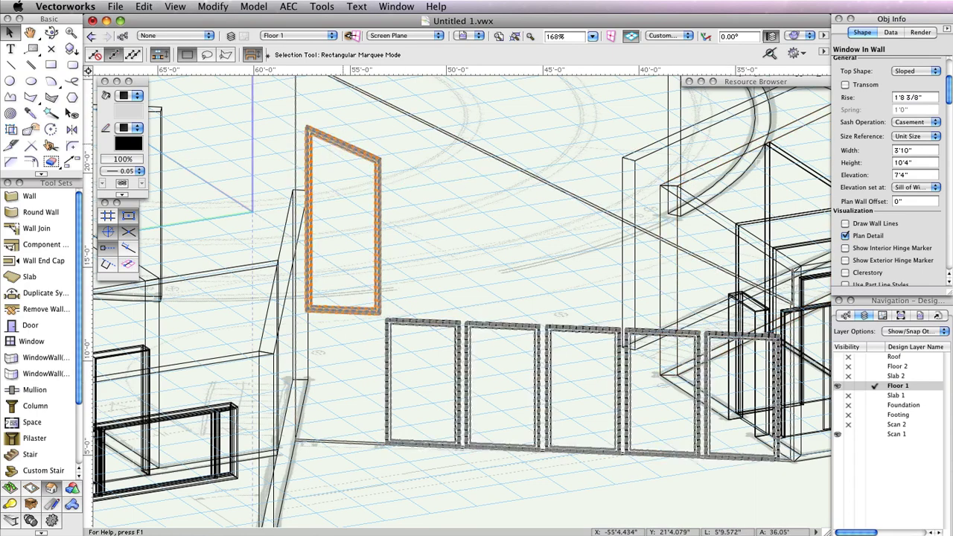
{"action": "left_click", "coordinate": [143, 6]}
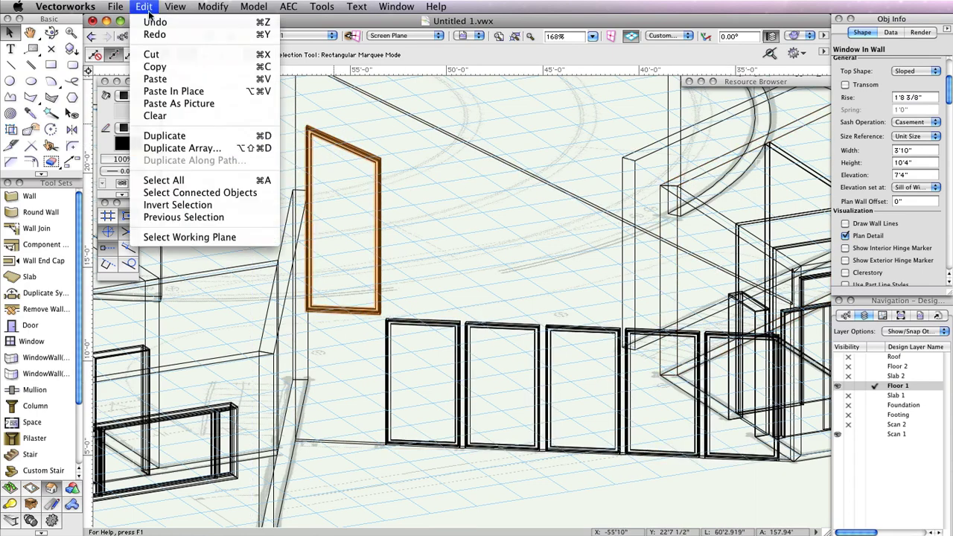
{"action": "left_click", "coordinate": [222, 149]}
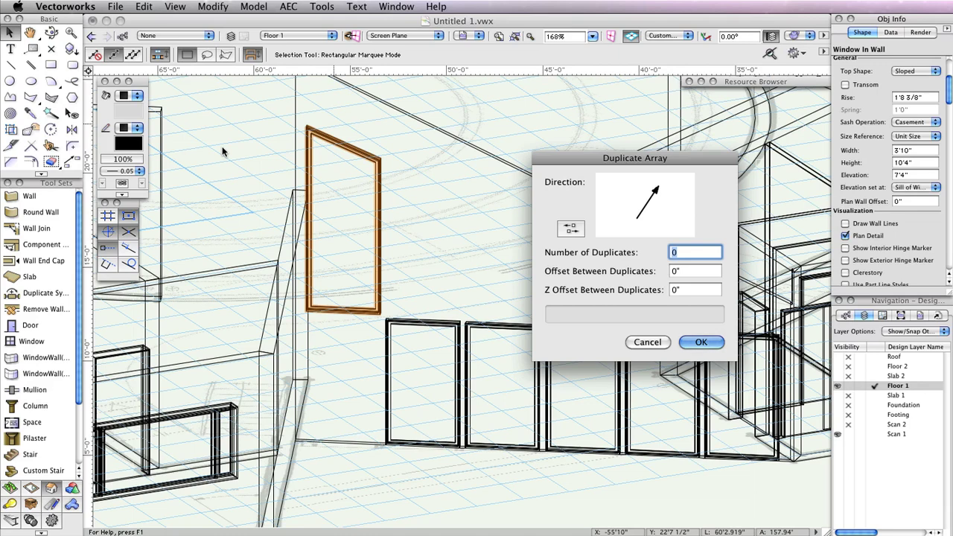
Duplicate-array the sloped window 5 times at 4'2" spacing in the reversed direction
{"action": "type", "text": "5"}
{"action": "key", "text": "Tab"}
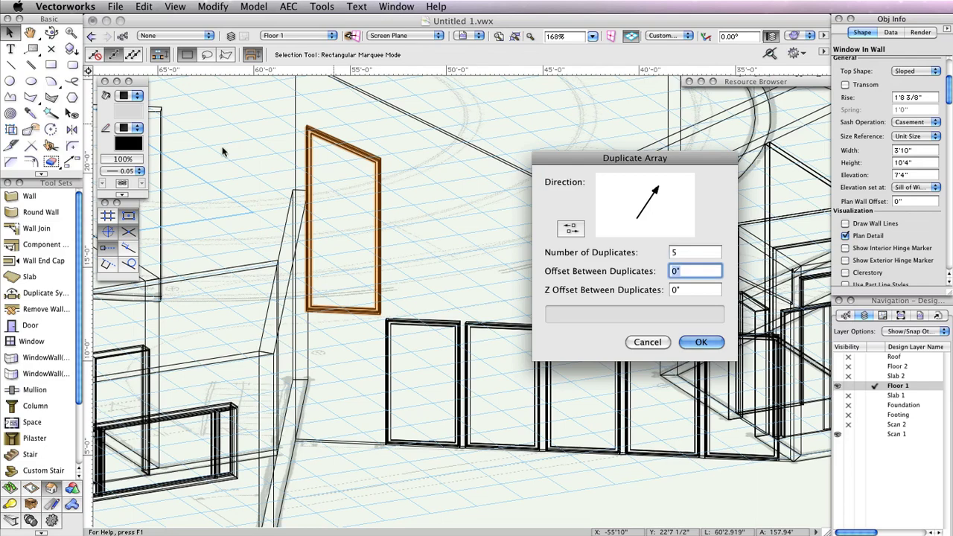
{"action": "type", "text": "4'2\""}
{"action": "key", "text": "shift+Tab"}
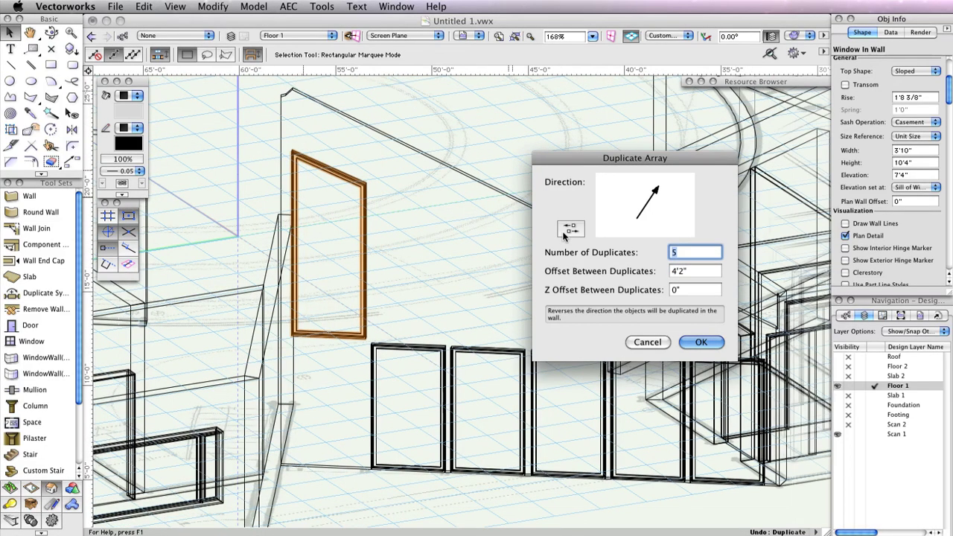
{"action": "left_click", "coordinate": [567, 230]}
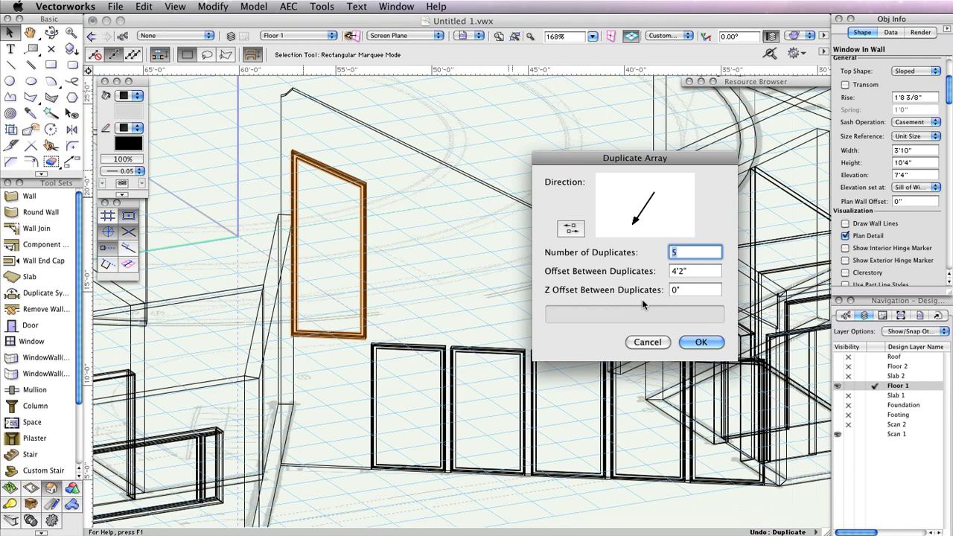
{"action": "left_click", "coordinate": [701, 342]}
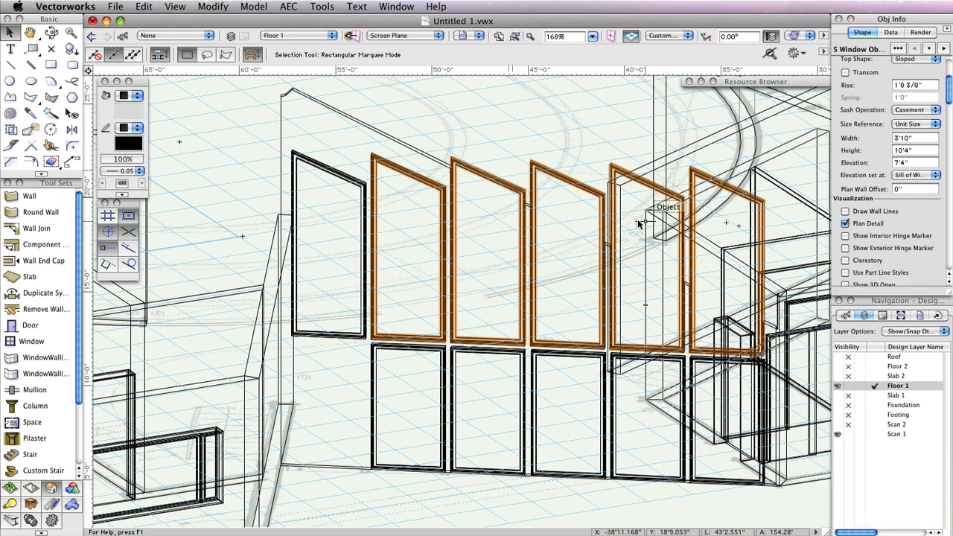
{"action": "left_click", "coordinate": [445, 85]}
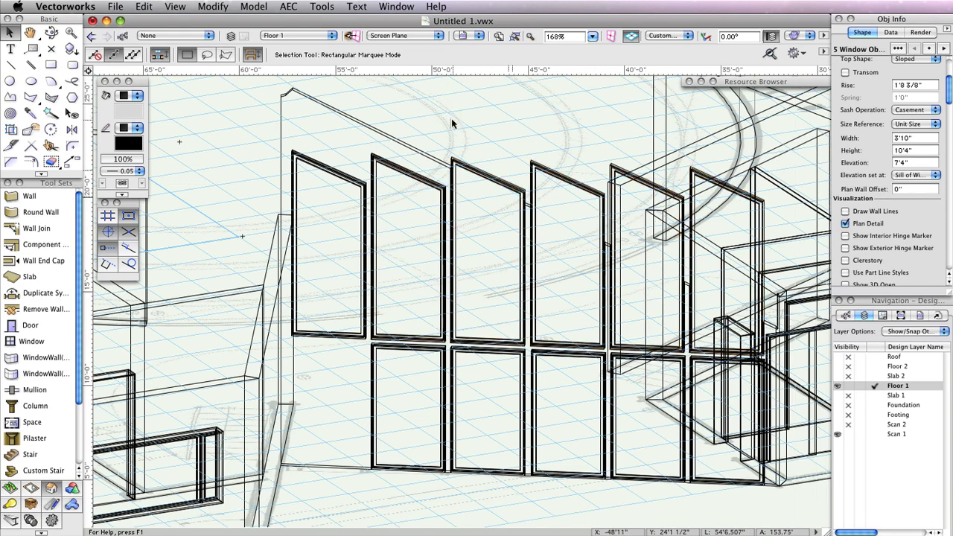
Set the second and third sloped windows' heights to 8'6" and 6'8"
{"action": "left_click", "coordinate": [374, 324]}
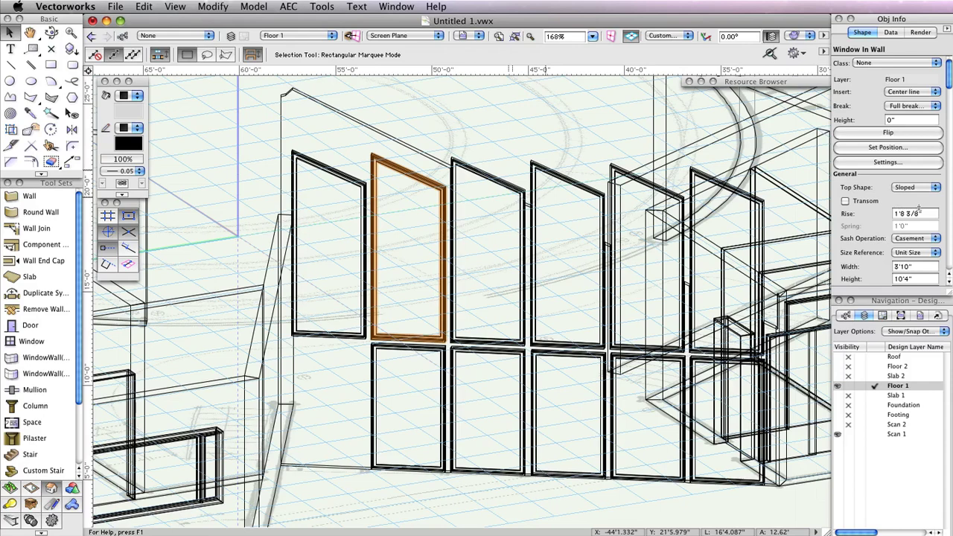
{"action": "left_click", "coordinate": [914, 277]}
{"action": "type", "text": "8'6"}
{"action": "key", "text": "Return"}
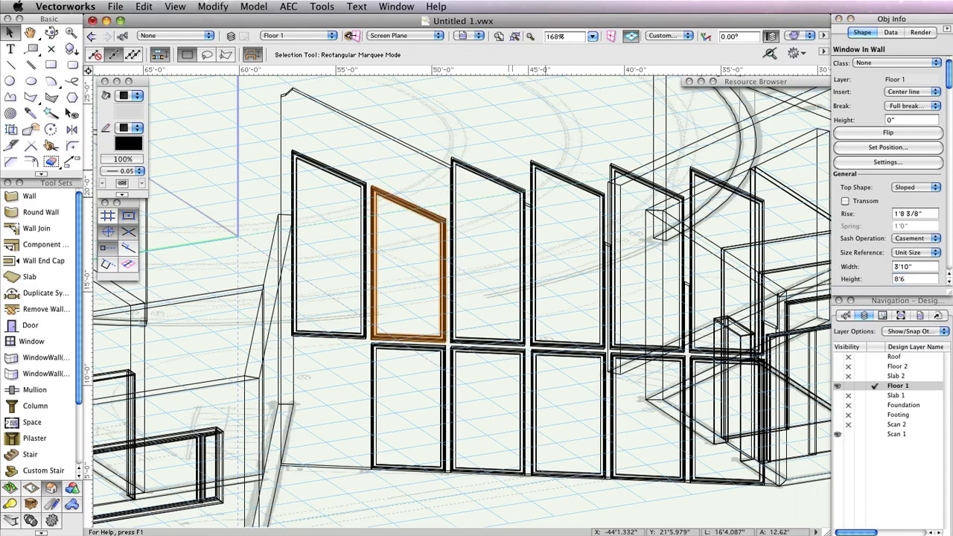
{"action": "left_click", "coordinate": [486, 172]}
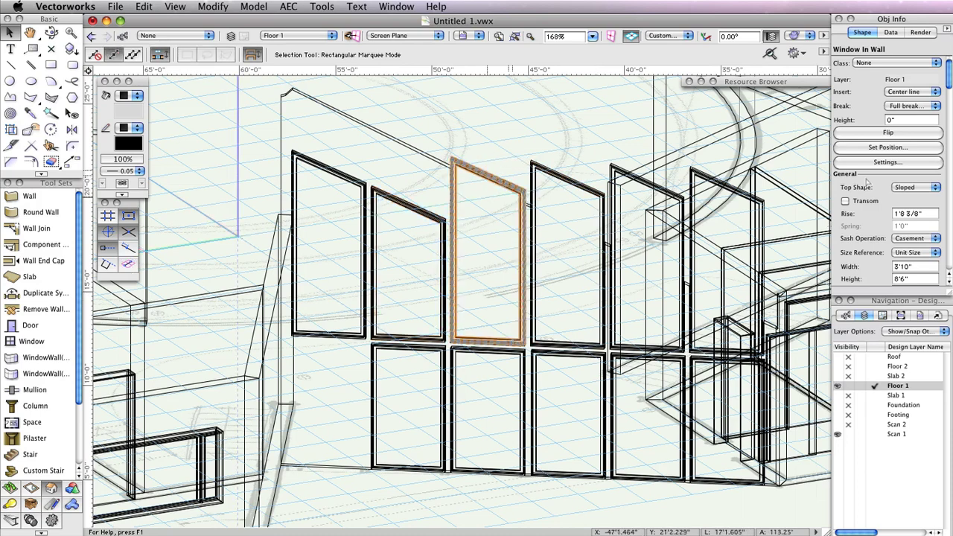
{"action": "key", "text": "super+grave"}
{"action": "type", "text": "6'8"}
{"action": "key", "text": "Return"}
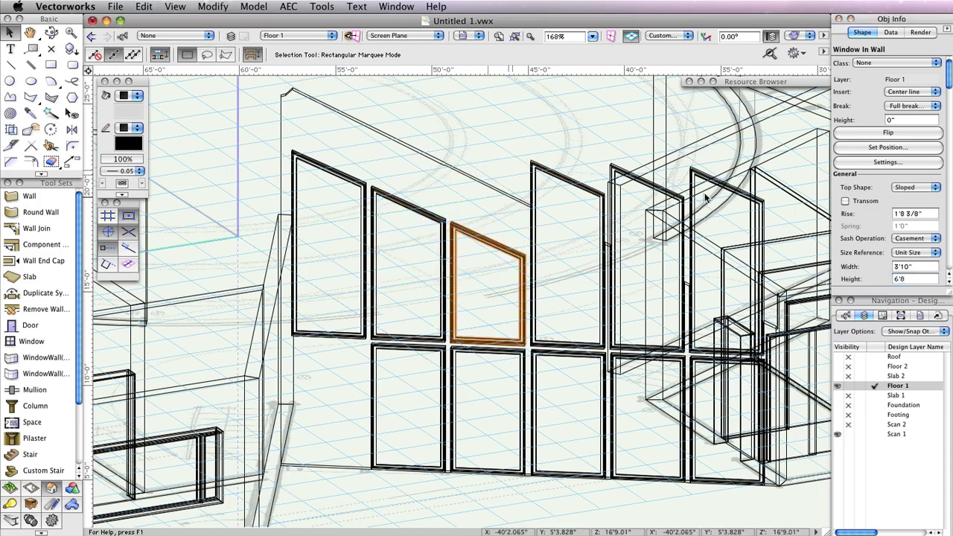
Set the next three sloped windows' heights to 4'10", 3' and 1'3"
{"action": "left_click", "coordinate": [584, 183]}
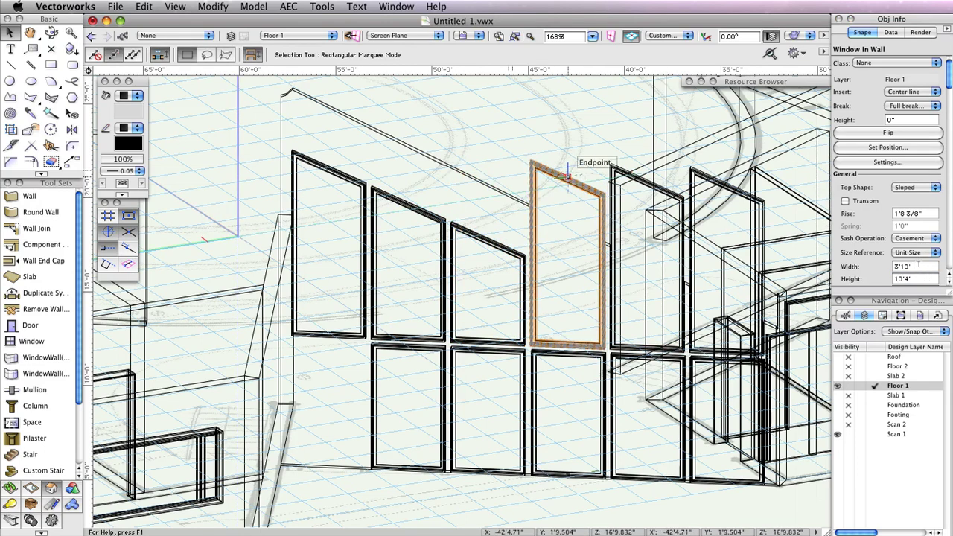
{"action": "left_click", "coordinate": [912, 277]}
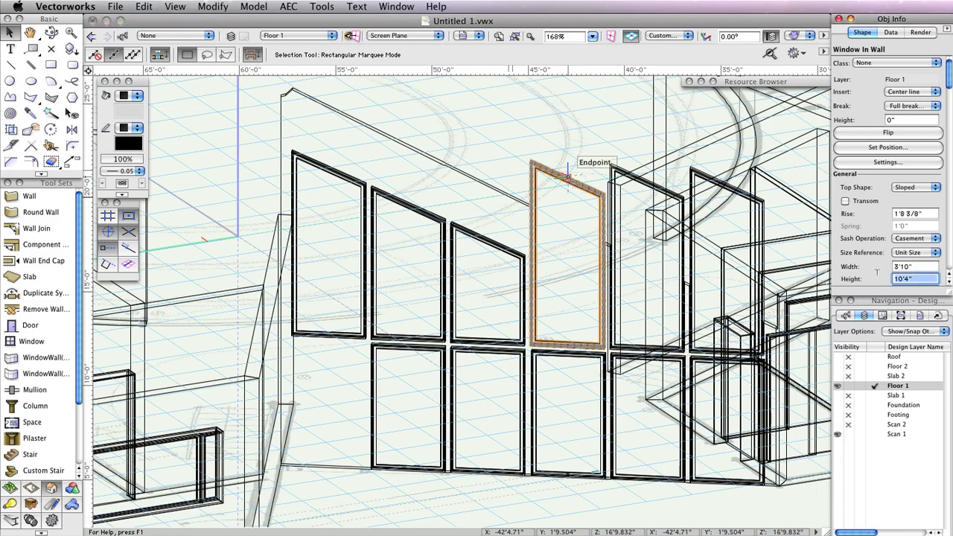
{"action": "type", "text": "4'10"}
{"action": "key", "text": "Return"}
{"action": "left_click", "coordinate": [611, 163]}
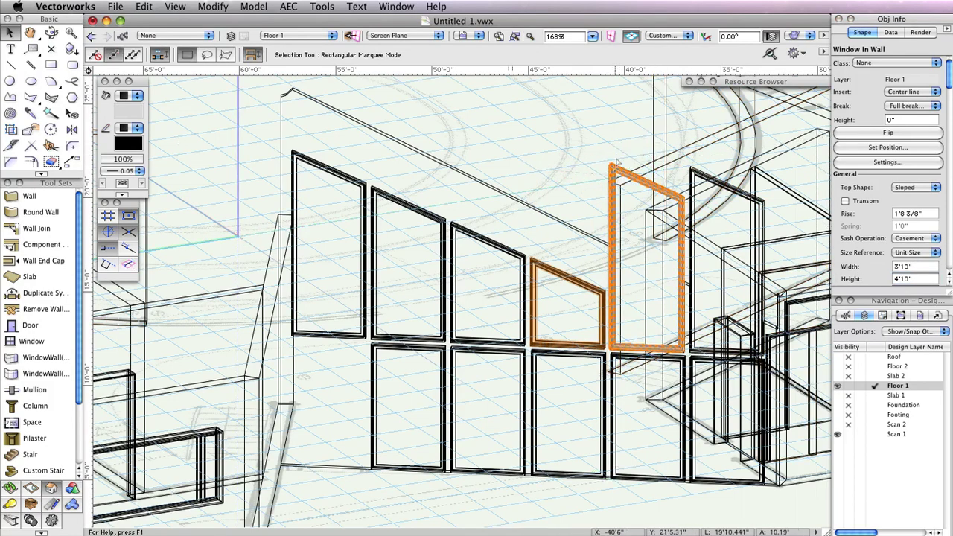
{"action": "left_click", "coordinate": [914, 278]}
{"action": "type", "text": "3'"}
{"action": "key", "text": "Return"}
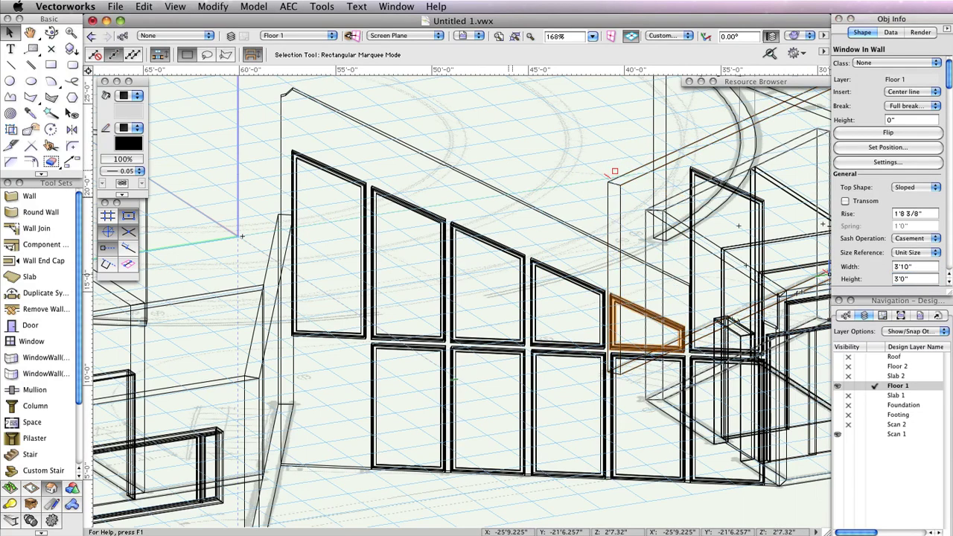
{"action": "left_click", "coordinate": [692, 172]}
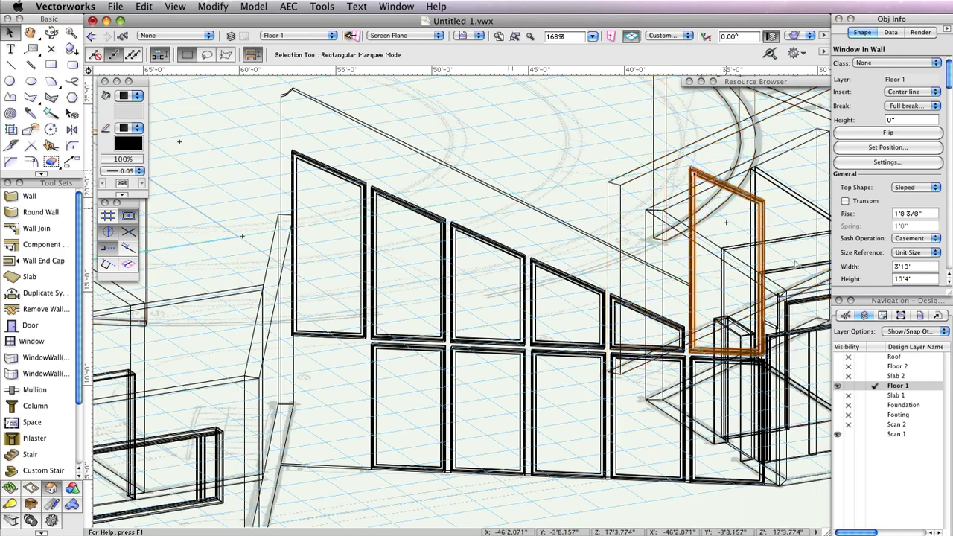
{"action": "left_click", "coordinate": [910, 276]}
{"action": "type", "text": "1"}
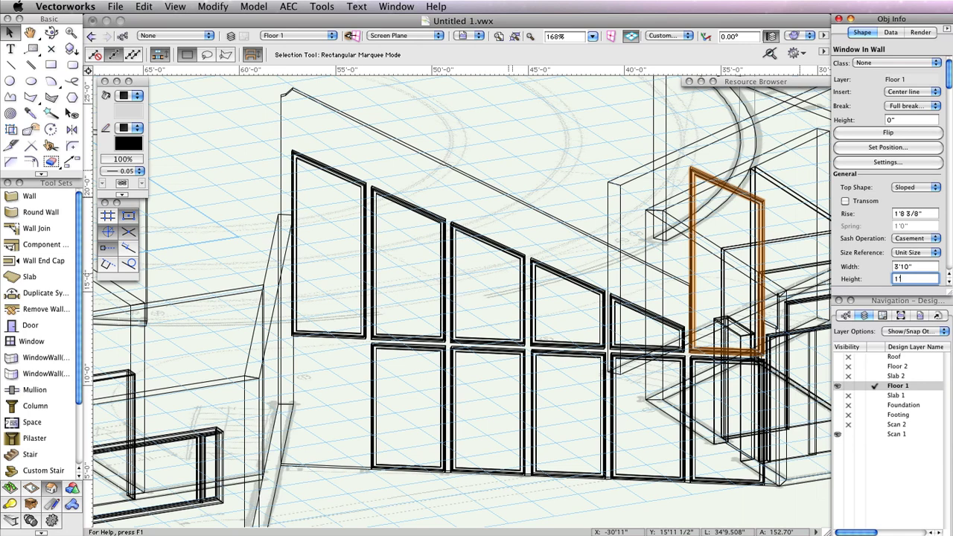
{"action": "type", "text": "'3"}
{"action": "key", "text": "Return"}
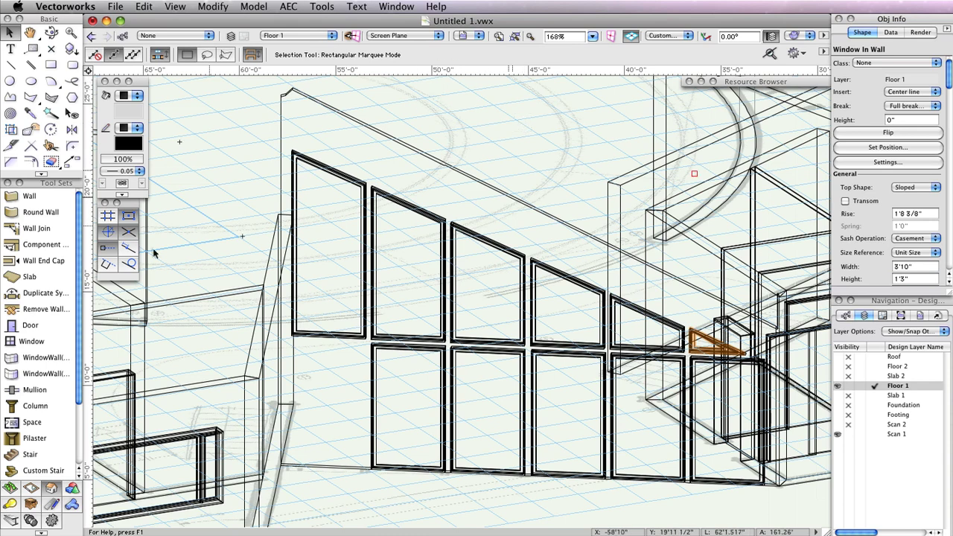
{"action": "left_click", "coordinate": [37, 325]}
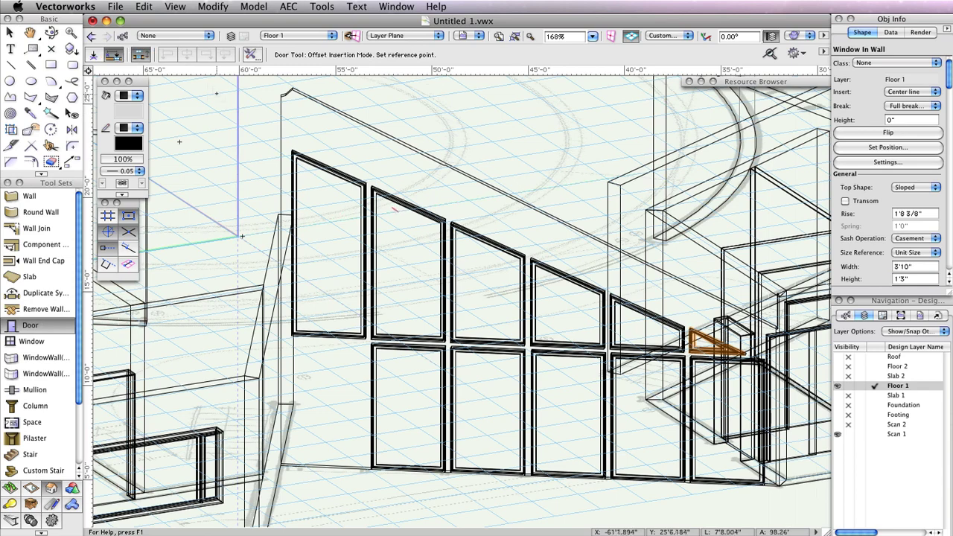
Set the Door tool preferences so the door leaf is Glass
{"action": "left_click", "coordinate": [376, 90]}
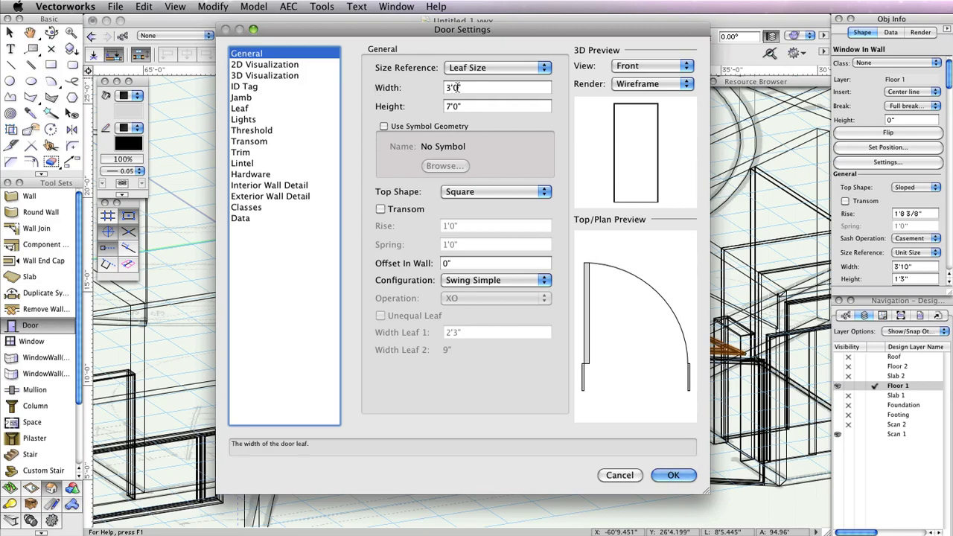
{"action": "left_click", "coordinate": [272, 108]}
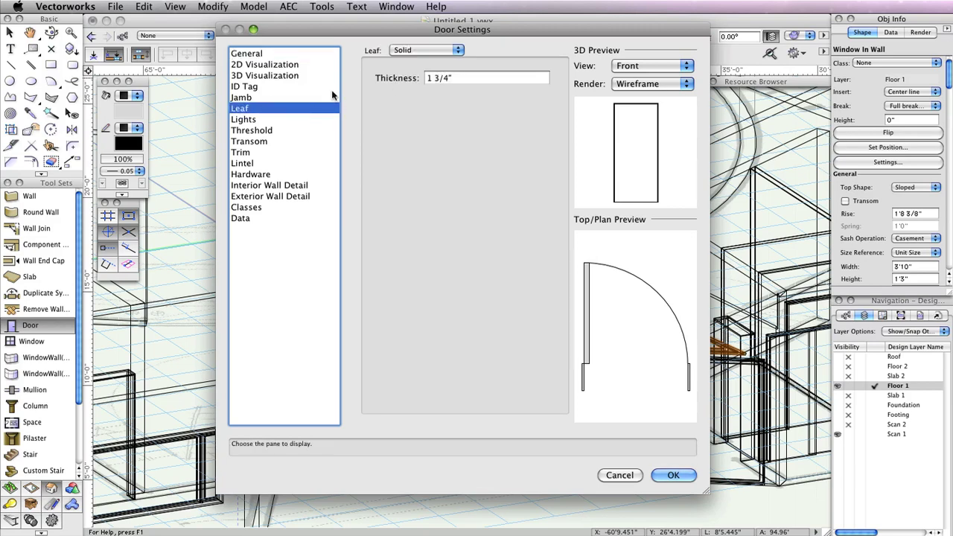
{"action": "left_click", "coordinate": [437, 50]}
{"action": "left_click", "coordinate": [435, 60]}
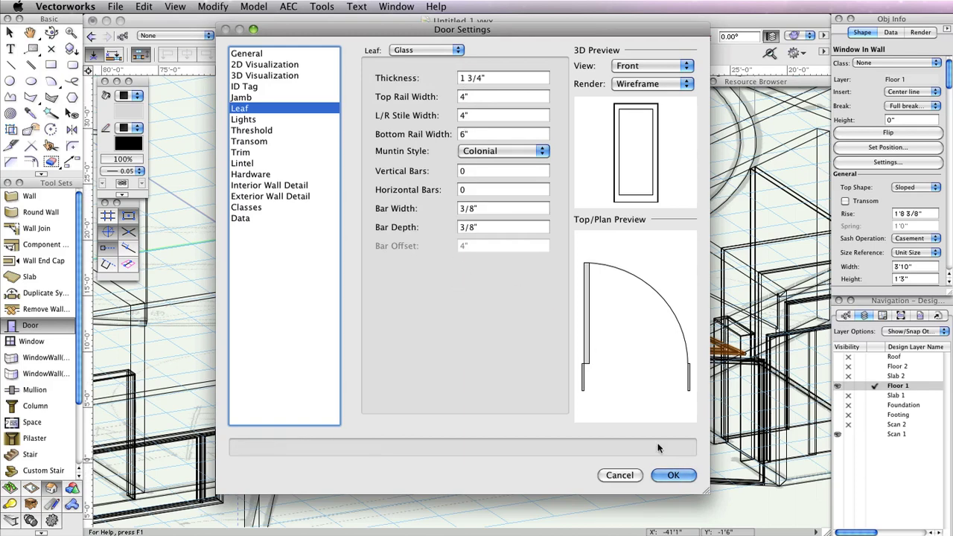
{"action": "left_click", "coordinate": [673, 475]}
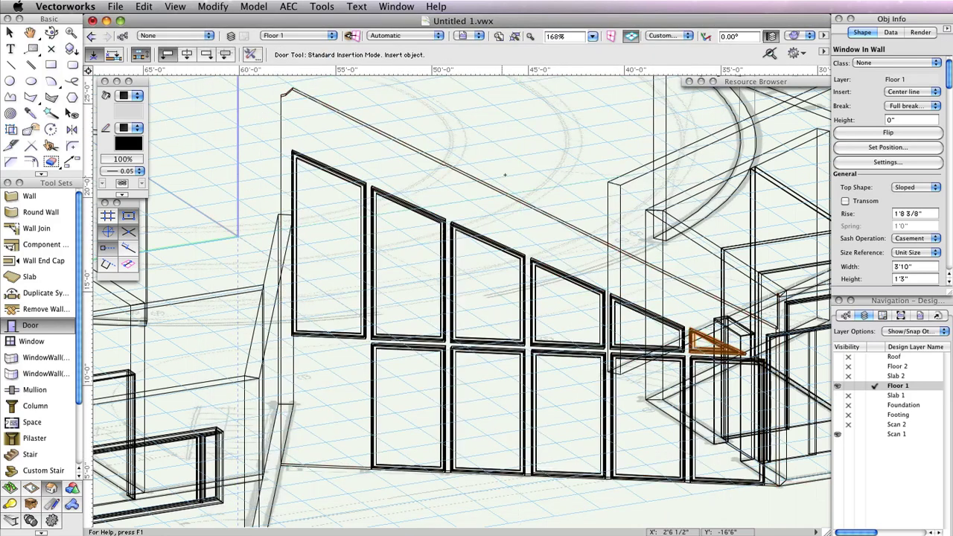
{"action": "key", "text": "super+5"}
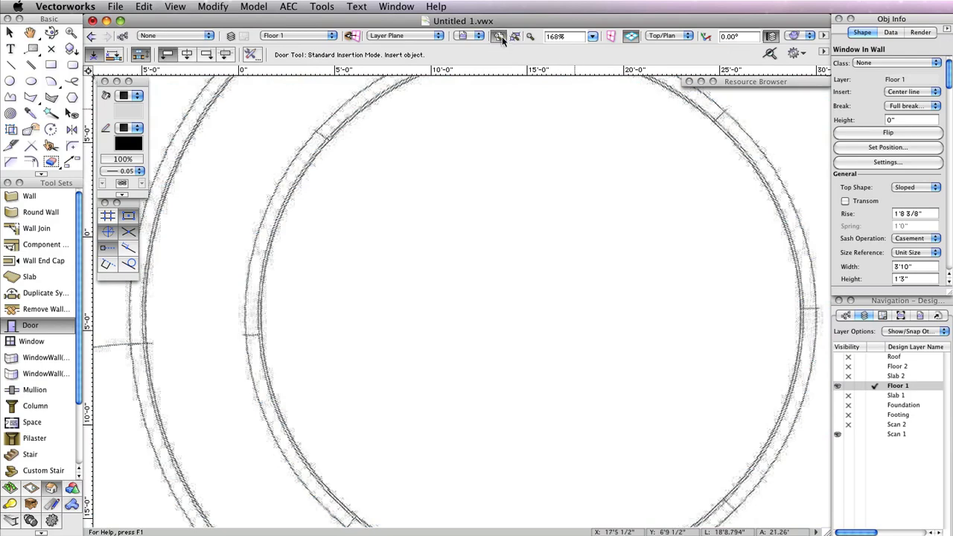
Insert the 3'0" by 7'0" glass door at the diagonal wall's midpoint and set its swing
{"action": "left_click", "coordinate": [498, 36]}
{"action": "left_click", "coordinate": [10, 32]}
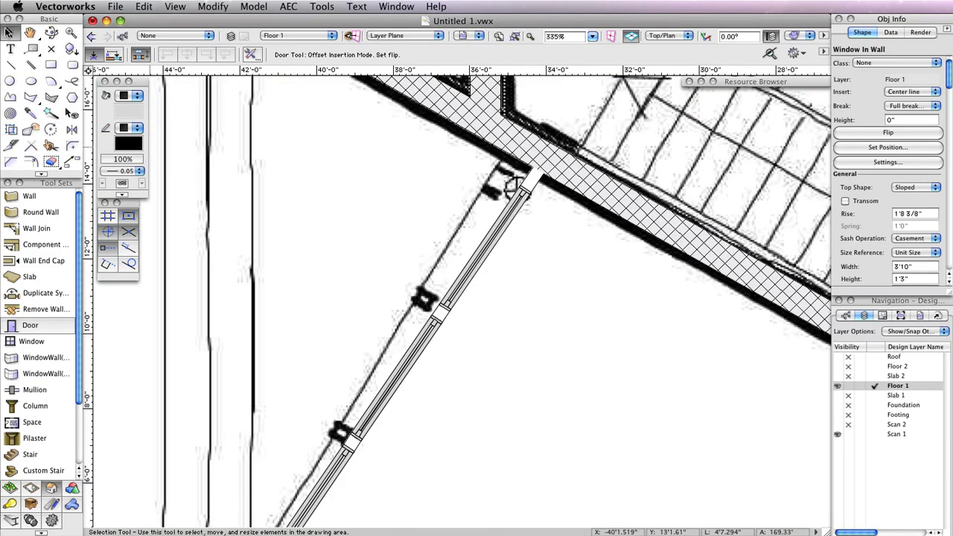
{"action": "left_click", "coordinate": [471, 346]}
{"action": "left_click", "coordinate": [30, 324]}
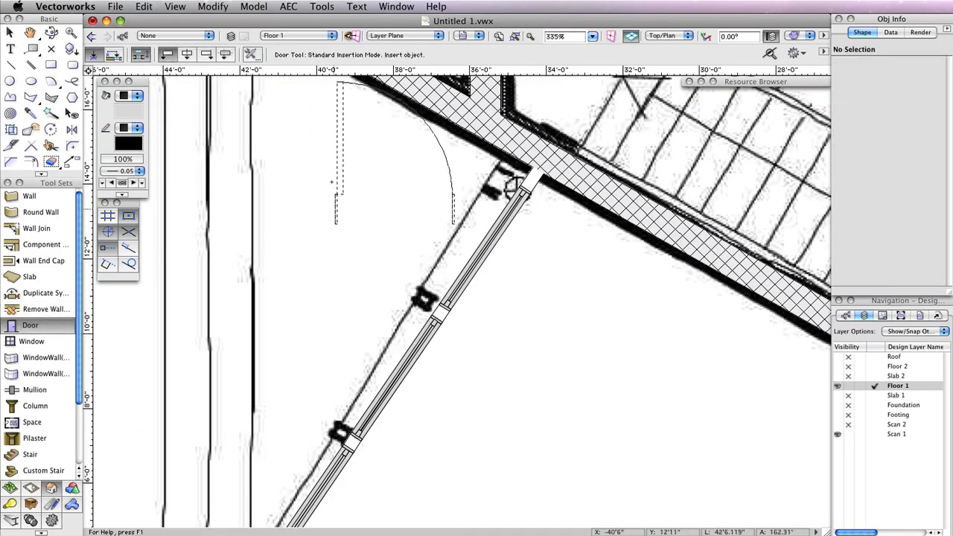
{"action": "left_click", "coordinate": [225, 54]}
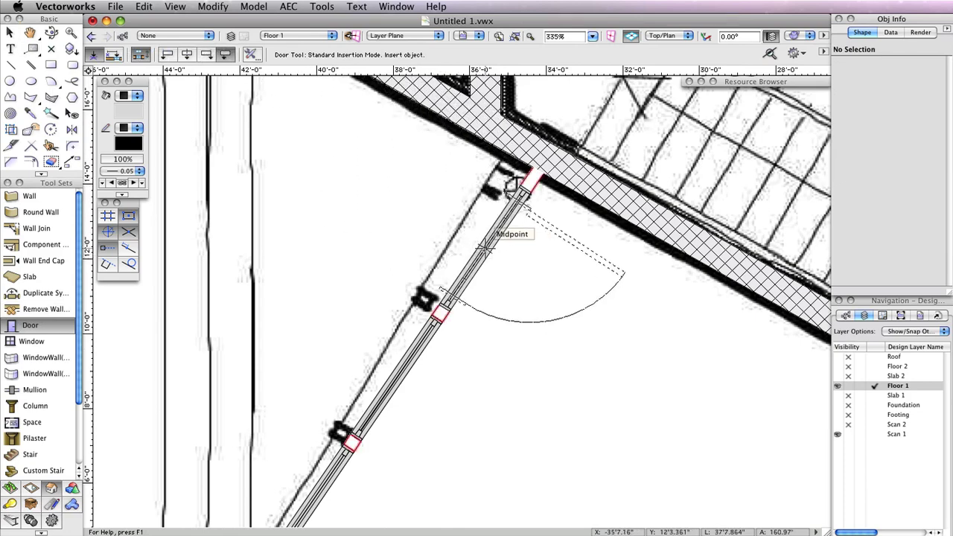
{"action": "left_click", "coordinate": [484, 249]}
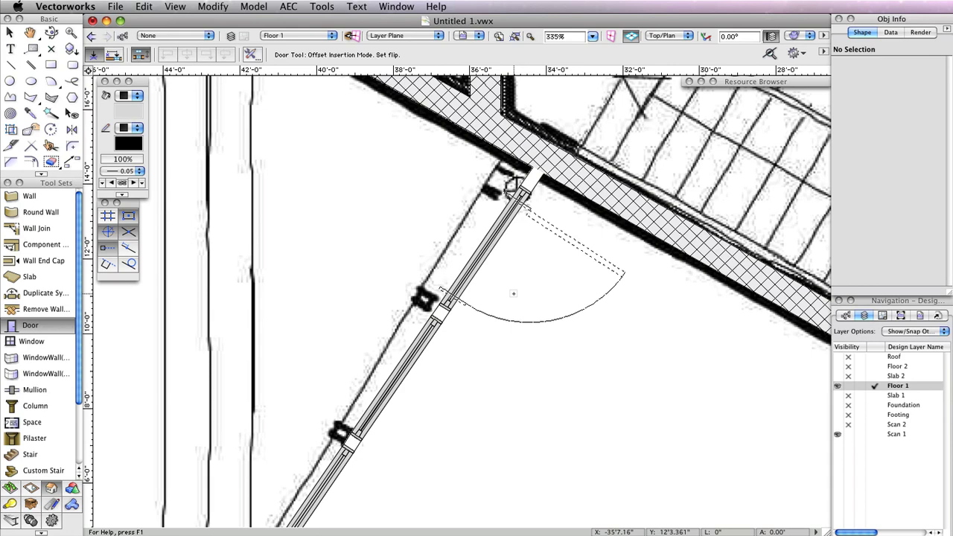
{"action": "left_click", "coordinate": [477, 346]}
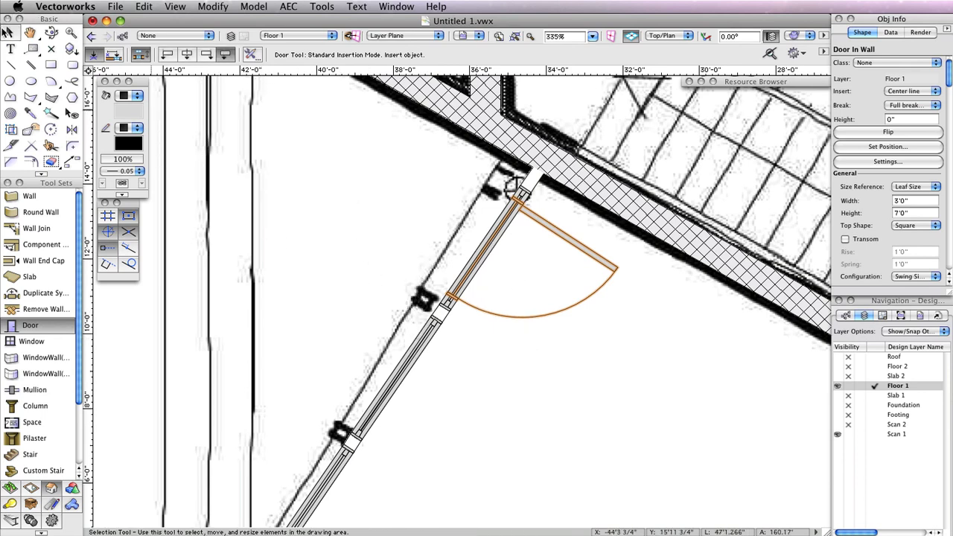
Drag the door down along the glass wall to a wall endpoint
{"action": "left_click", "coordinate": [9, 32]}
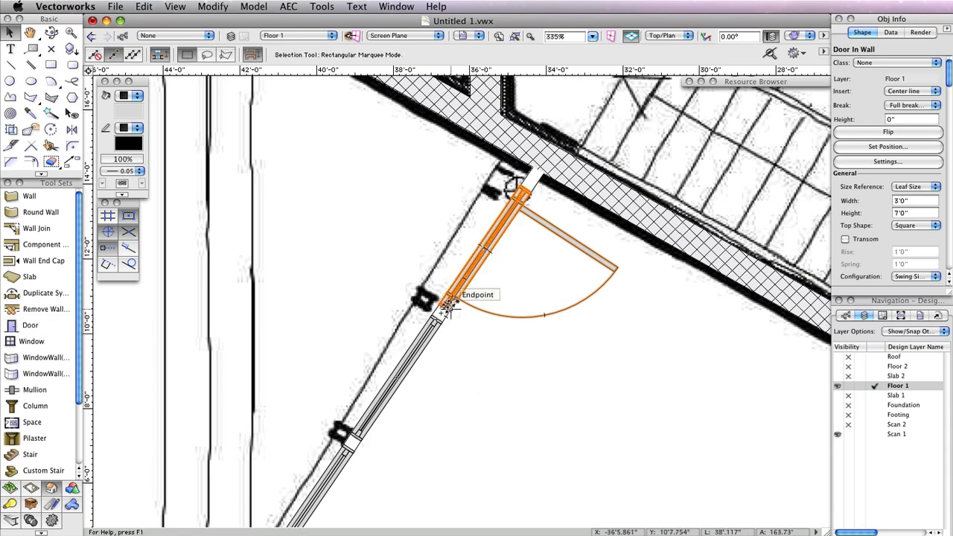
{"action": "scroll", "coordinate": [449, 306], "scroll_direction": "up", "scroll_amount": 5}
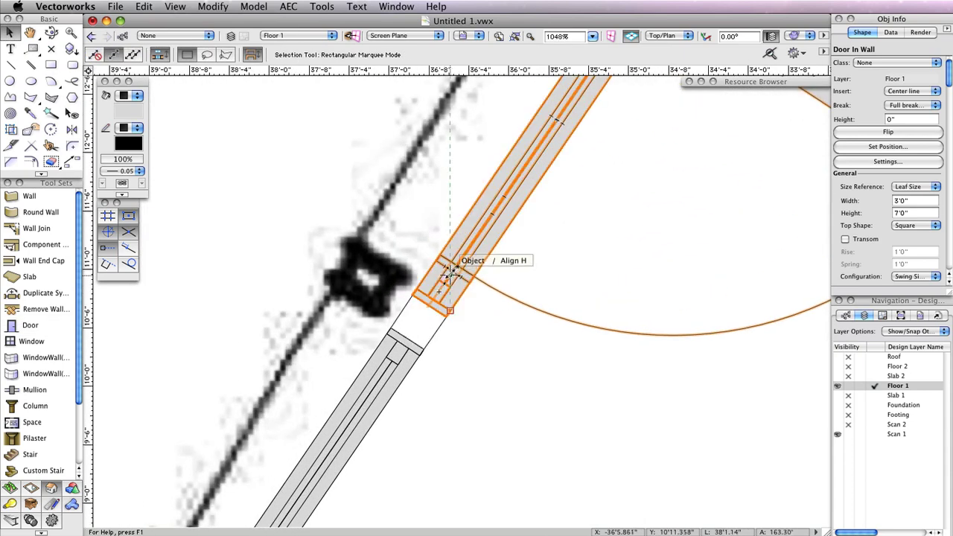
{"action": "left_click", "coordinate": [450, 274]}
{"action": "left_click_drag", "start_coordinate": [450, 273], "coordinate": [428, 306]}
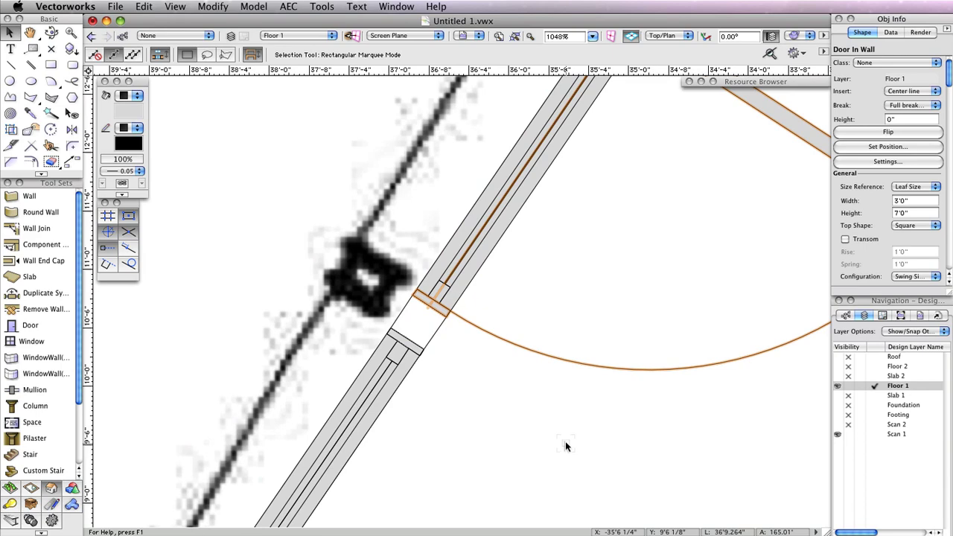
{"action": "scroll", "coordinate": [565, 441], "scroll_direction": "down", "scroll_amount": 4}
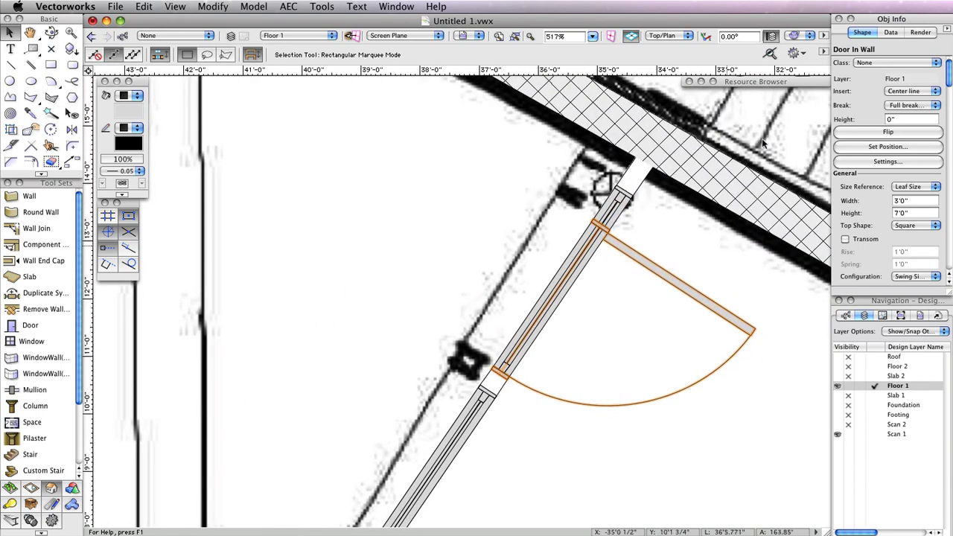
Render the model in OpenGL and orbit to view the glazed diagonal wall between brick wings
{"action": "left_click", "coordinate": [795, 36]}
{"action": "left_click", "coordinate": [819, 122]}
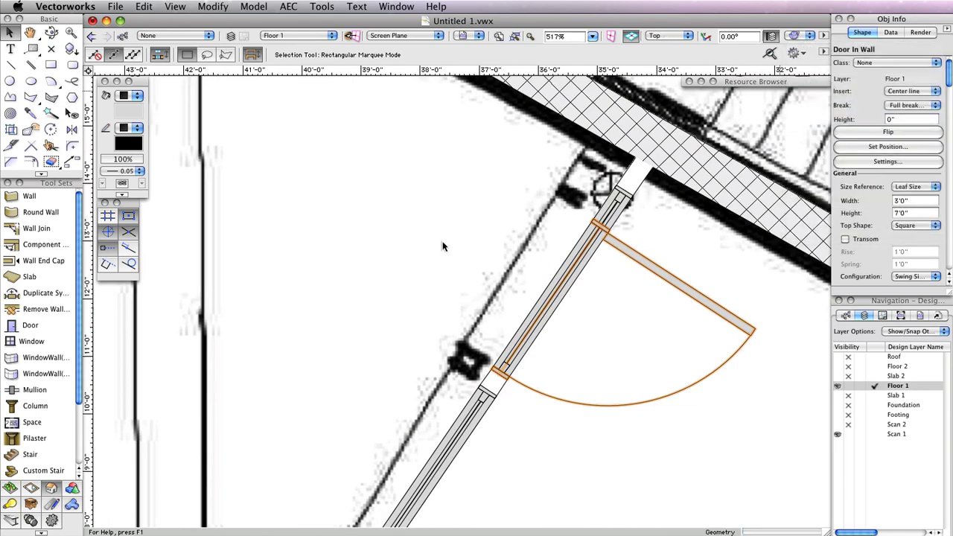
{"action": "scroll", "coordinate": [446, 246], "scroll_direction": "down", "scroll_amount": 2}
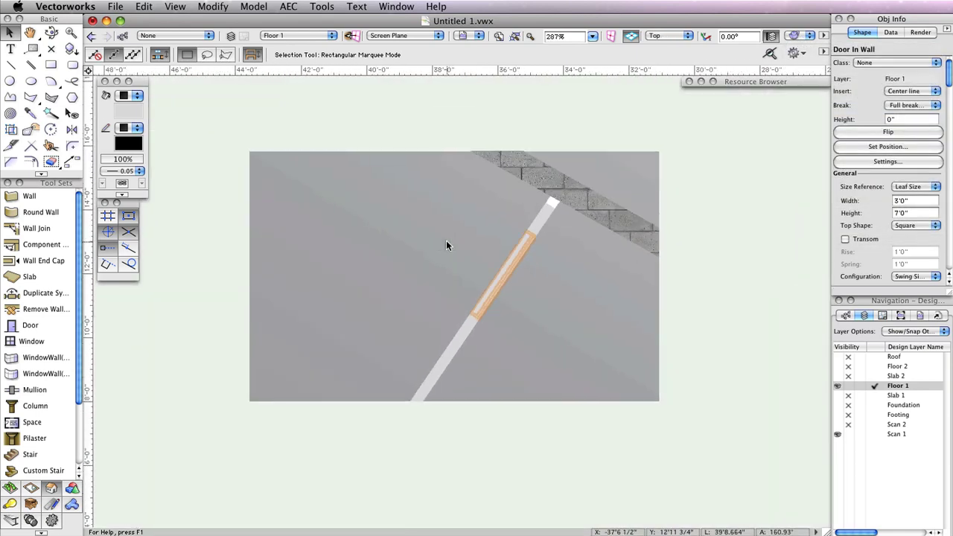
{"action": "left_click", "coordinate": [51, 32]}
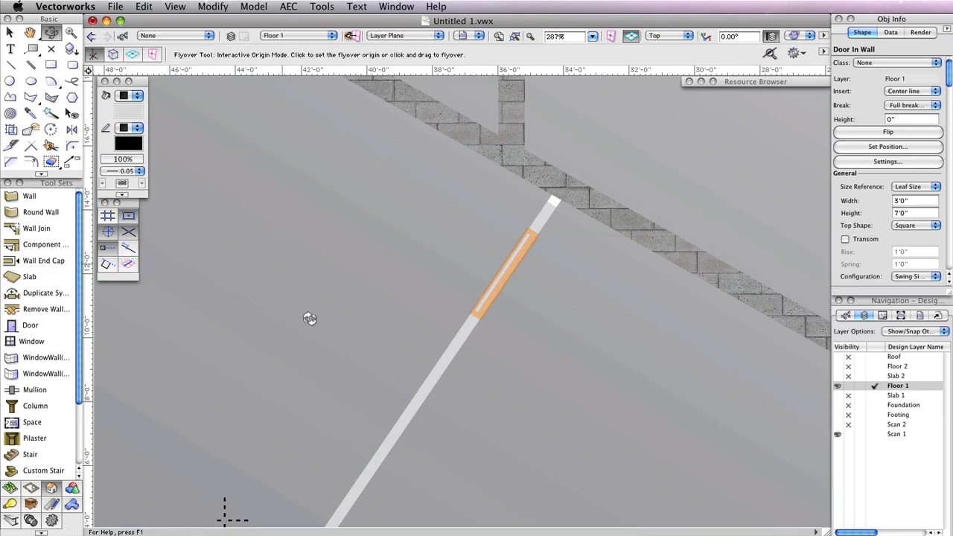
{"action": "left_click_drag", "start_coordinate": [329, 408], "coordinate": [414, 362]}
{"action": "scroll", "coordinate": [330, 432], "scroll_direction": "down", "scroll_amount": 3}
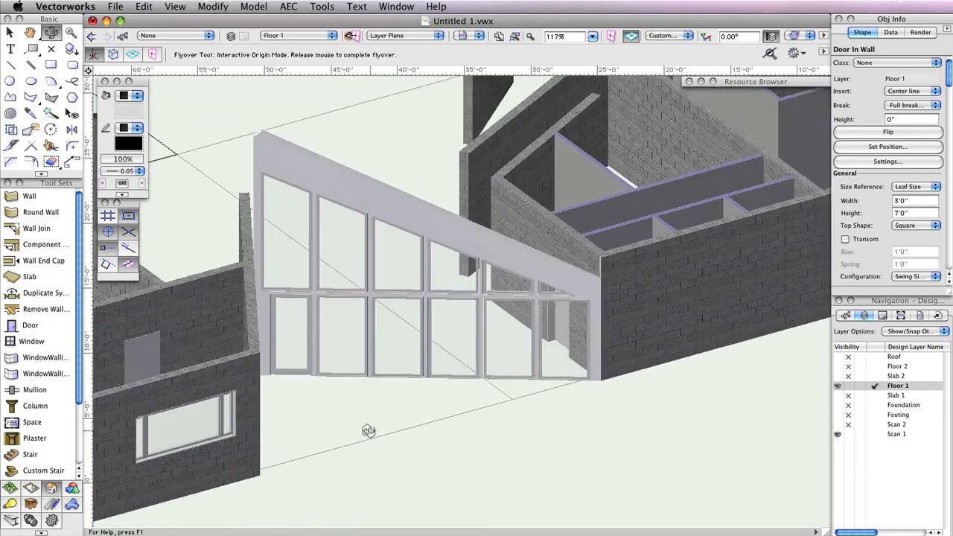
{"action": "scroll", "coordinate": [350, 430], "scroll_direction": "down", "scroll_amount": 3}
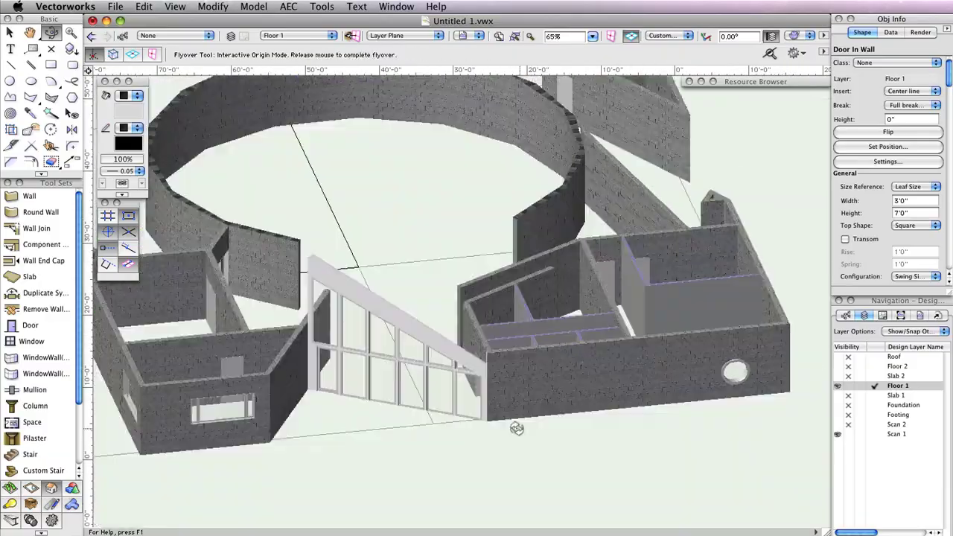